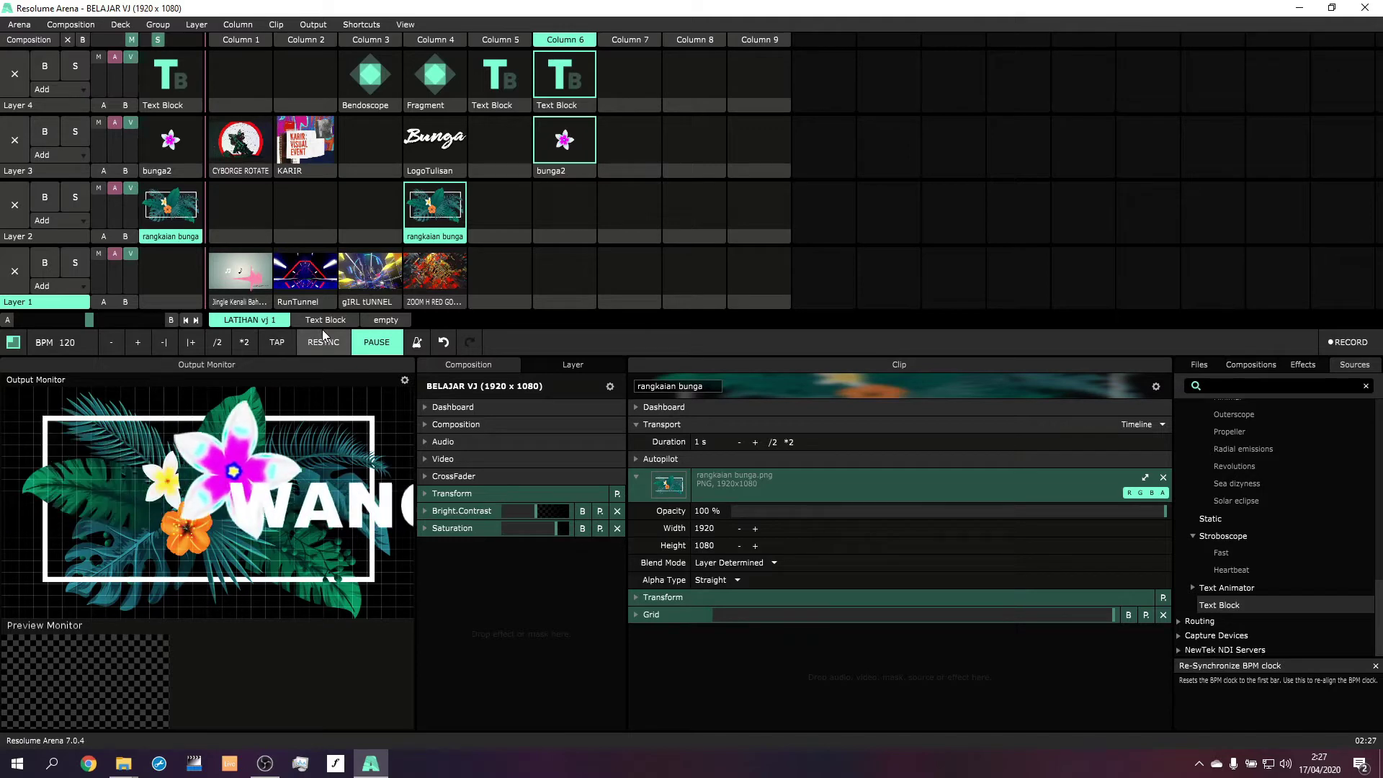
Step: Switch to the Text Block deck and trigger Column 1 to play its text clip
left_click(338, 321)
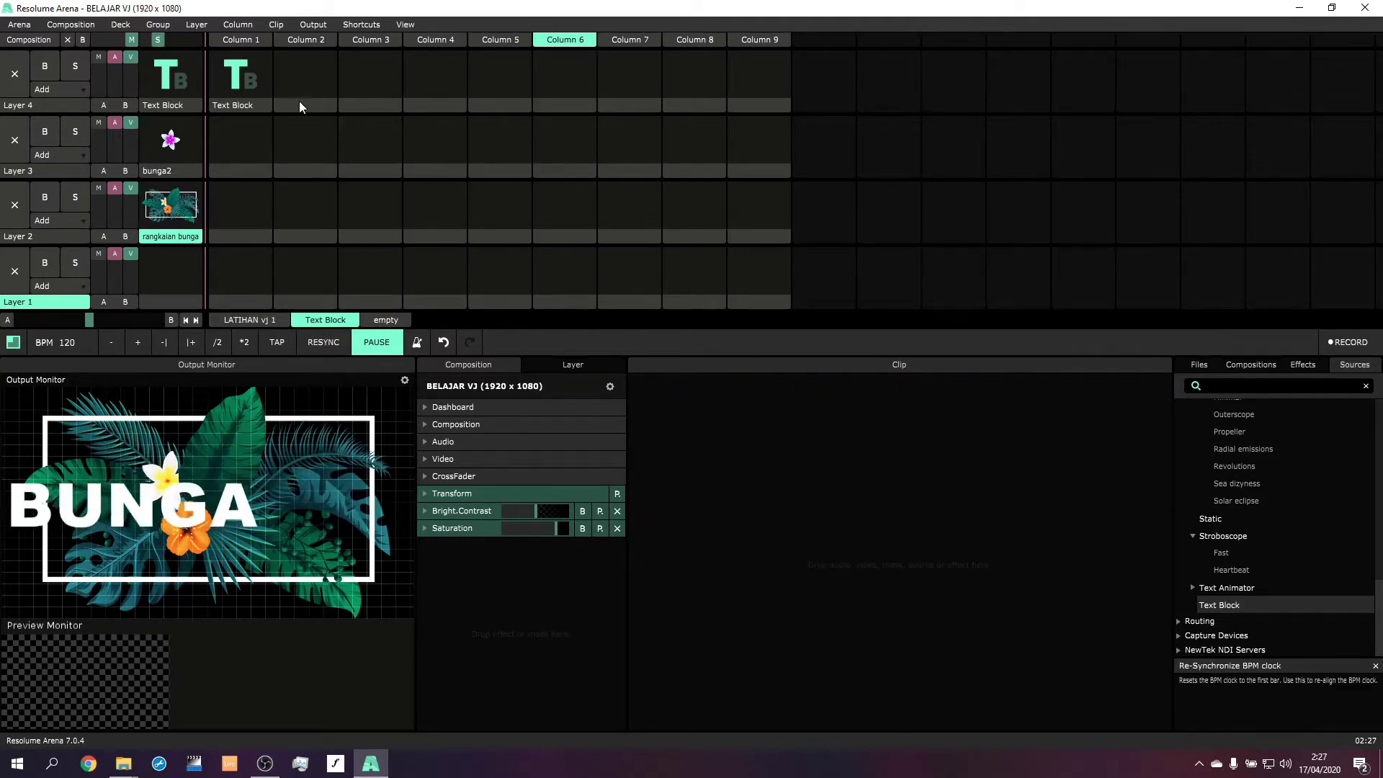
left_click(242, 39)
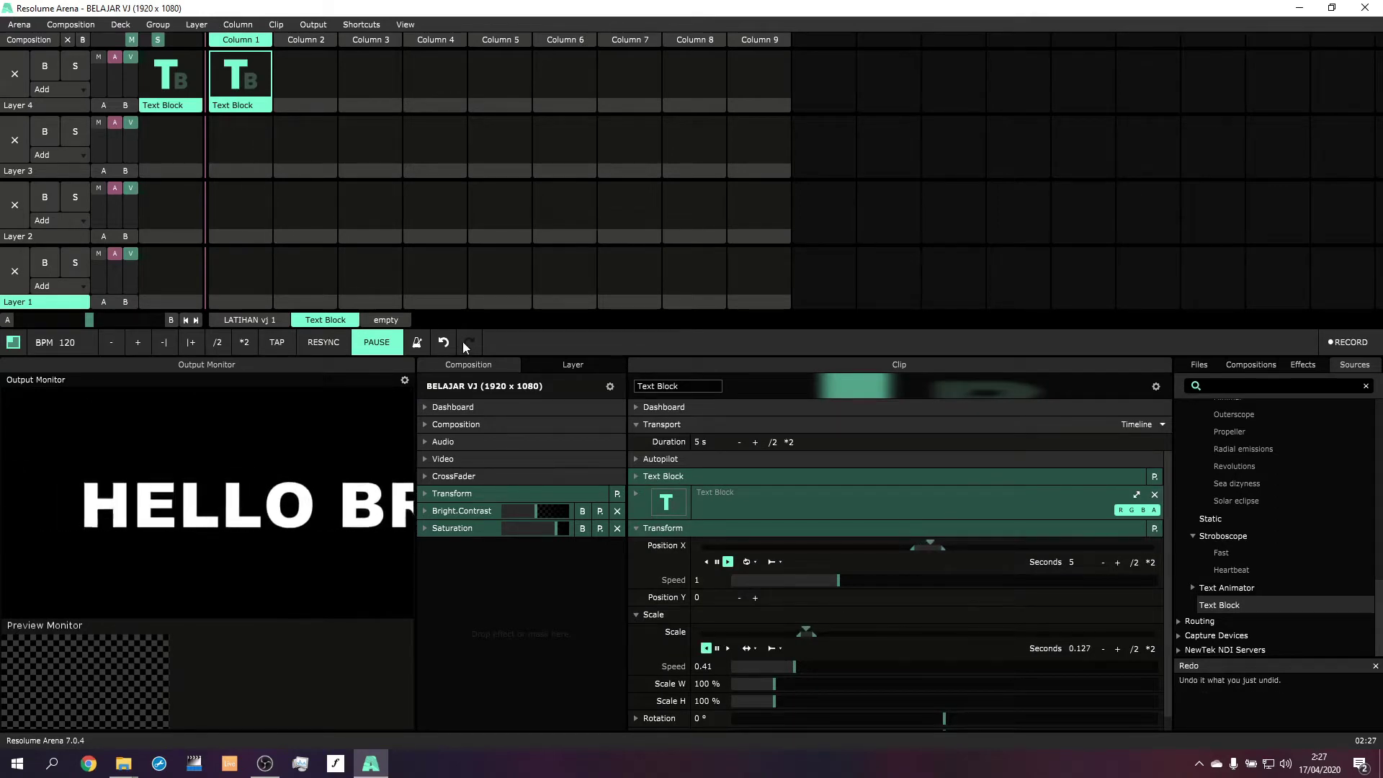
left_click(668, 530)
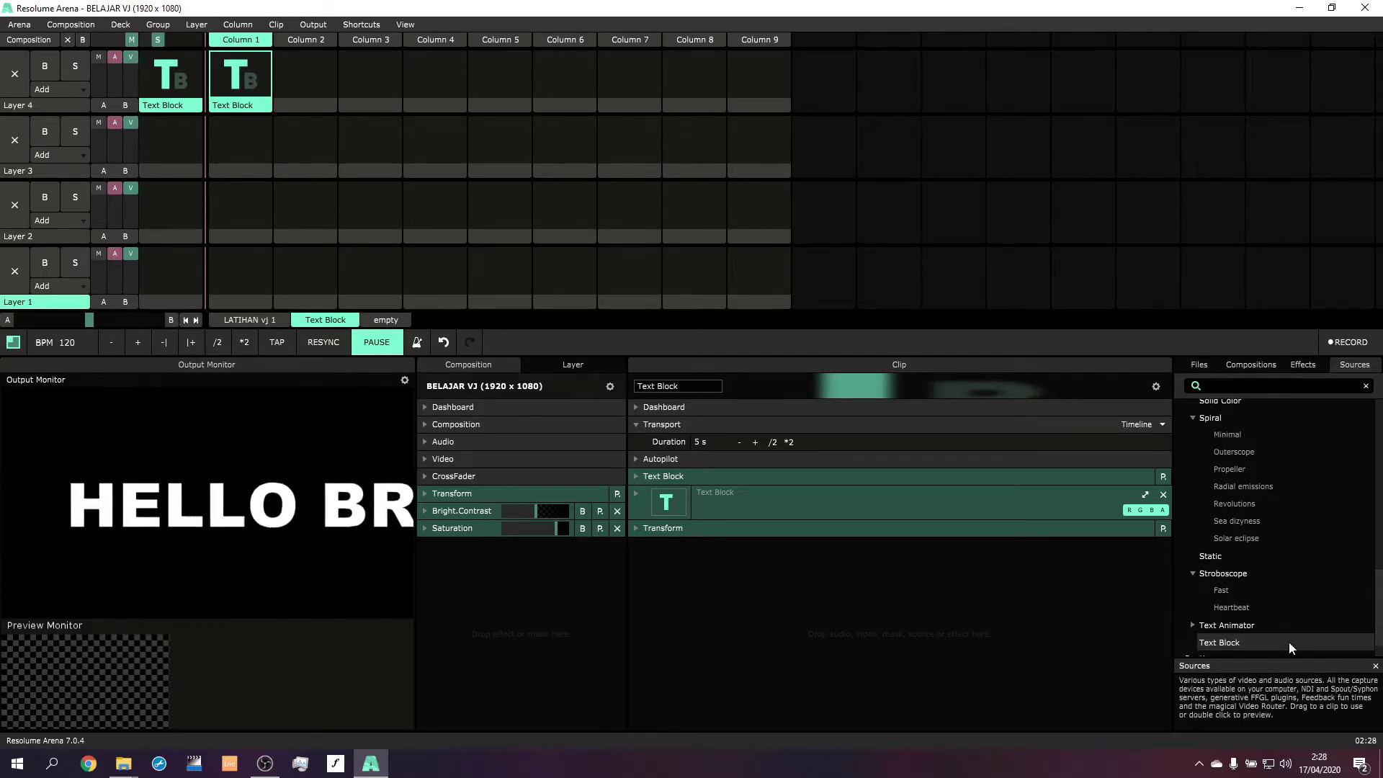
Step: Add a Shaper source to Layer 3 in Column 1
scroll(1290, 634, "up", 3)
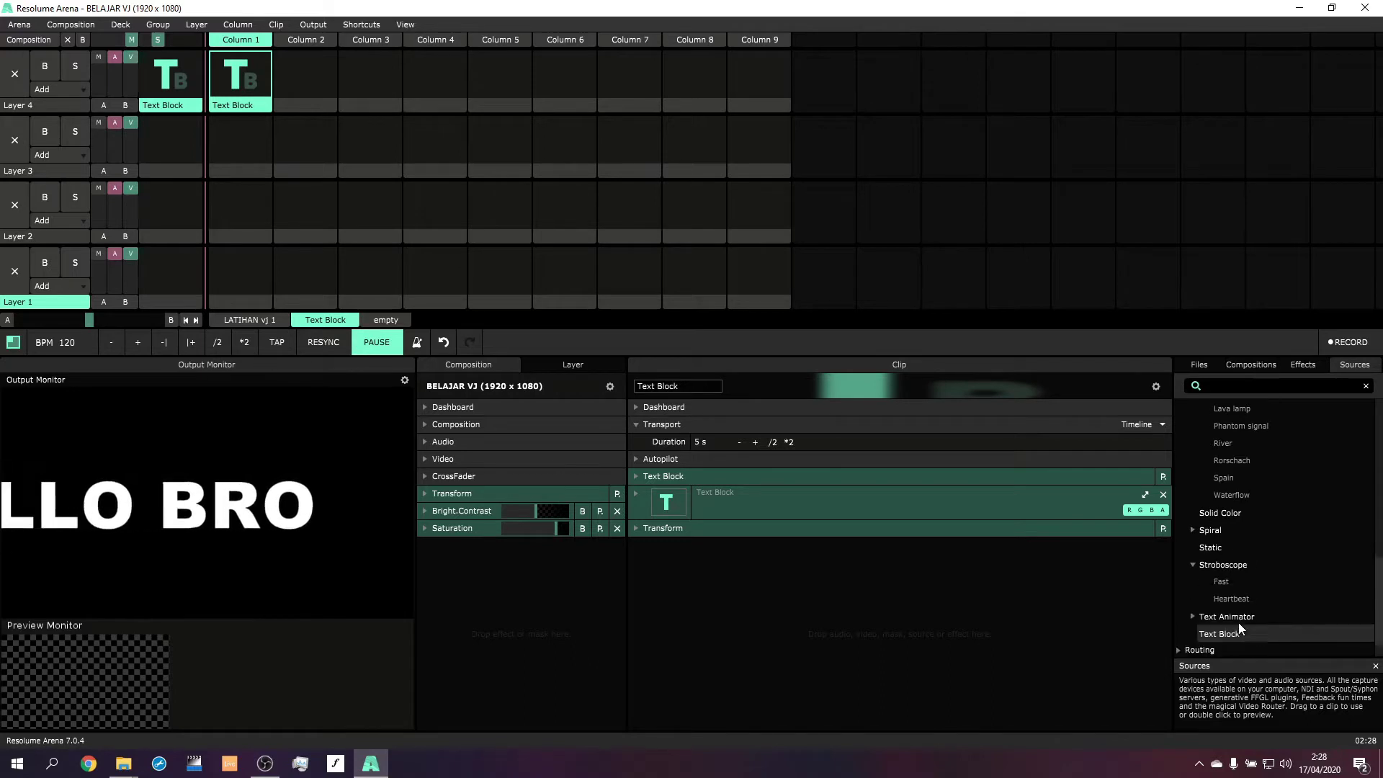
scroll(1232, 613, "up", 3)
left_click(1192, 475)
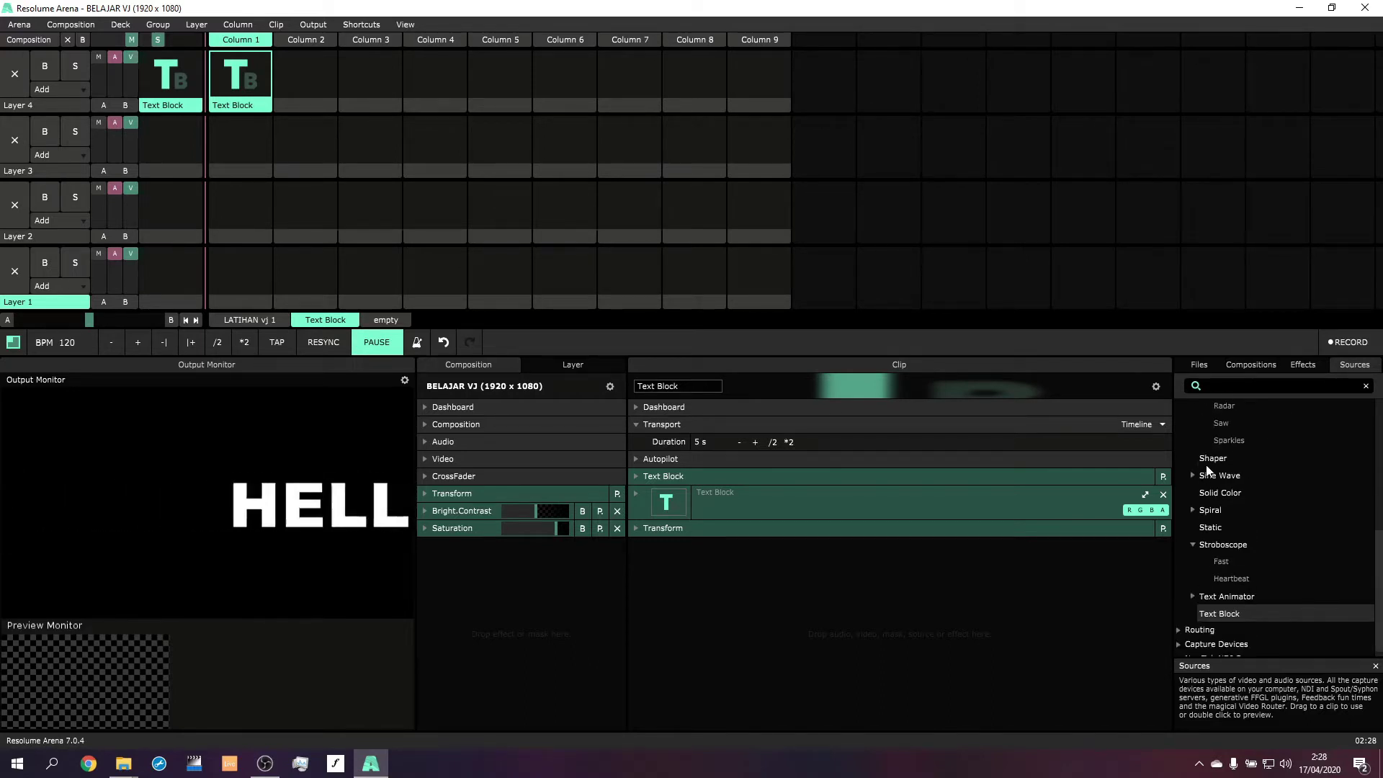
left_click_drag(1190, 455, 241, 140)
Step: Trigger Column 1 to play the text and Shaper clips together, and select the Shaper clip for editing
left_click(323, 83)
left_click(241, 76)
left_click(325, 90)
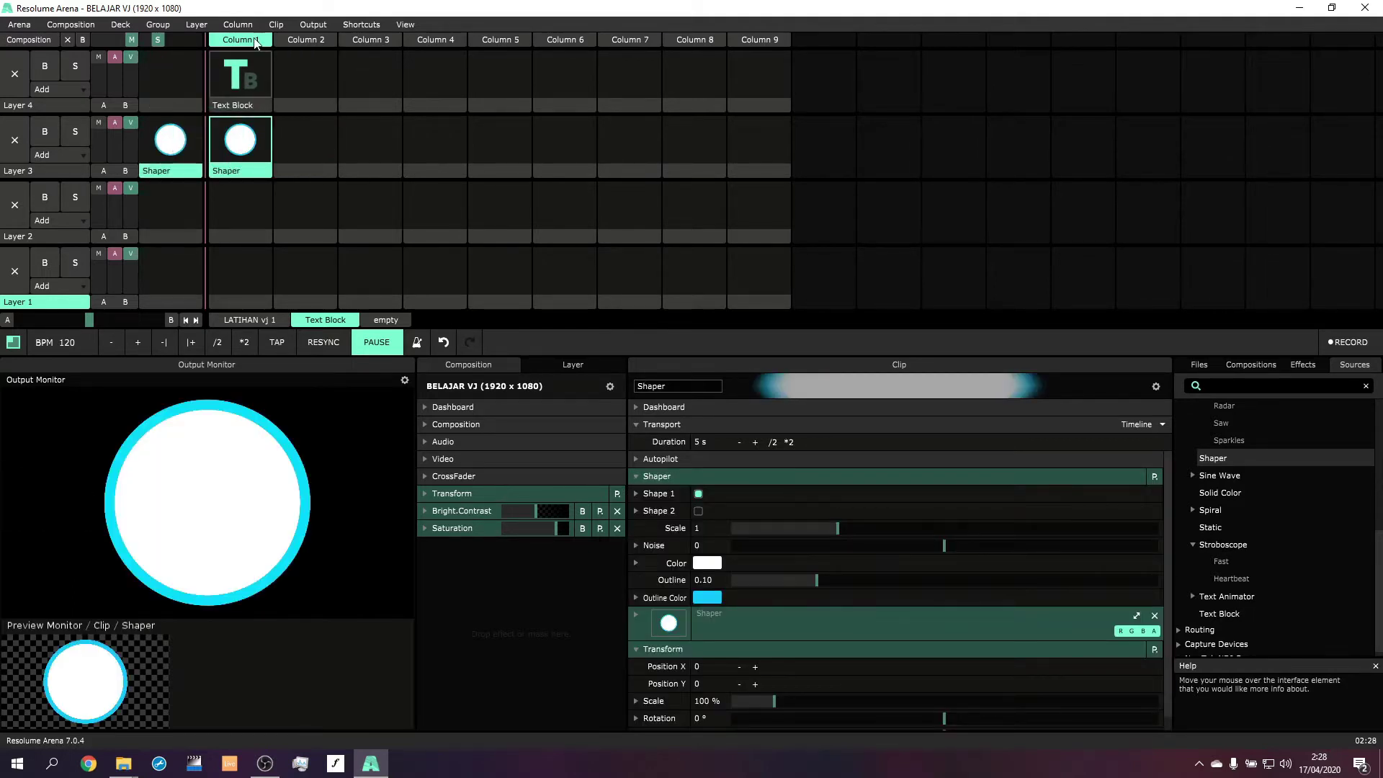
left_click(256, 41)
left_click(255, 171)
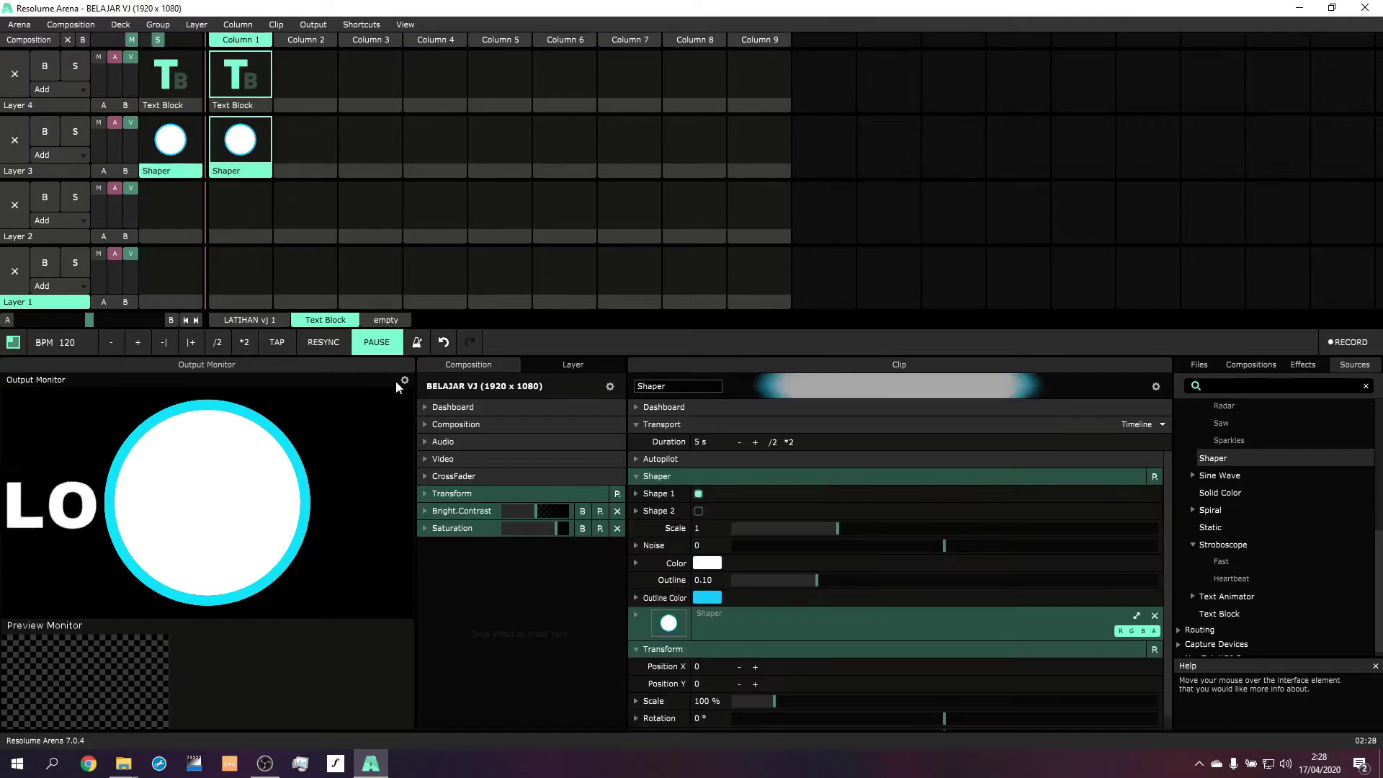
Step: Try Shape 2 instead of Shape 1 on the Shaper clip and restore Shape 1
left_click(698, 494)
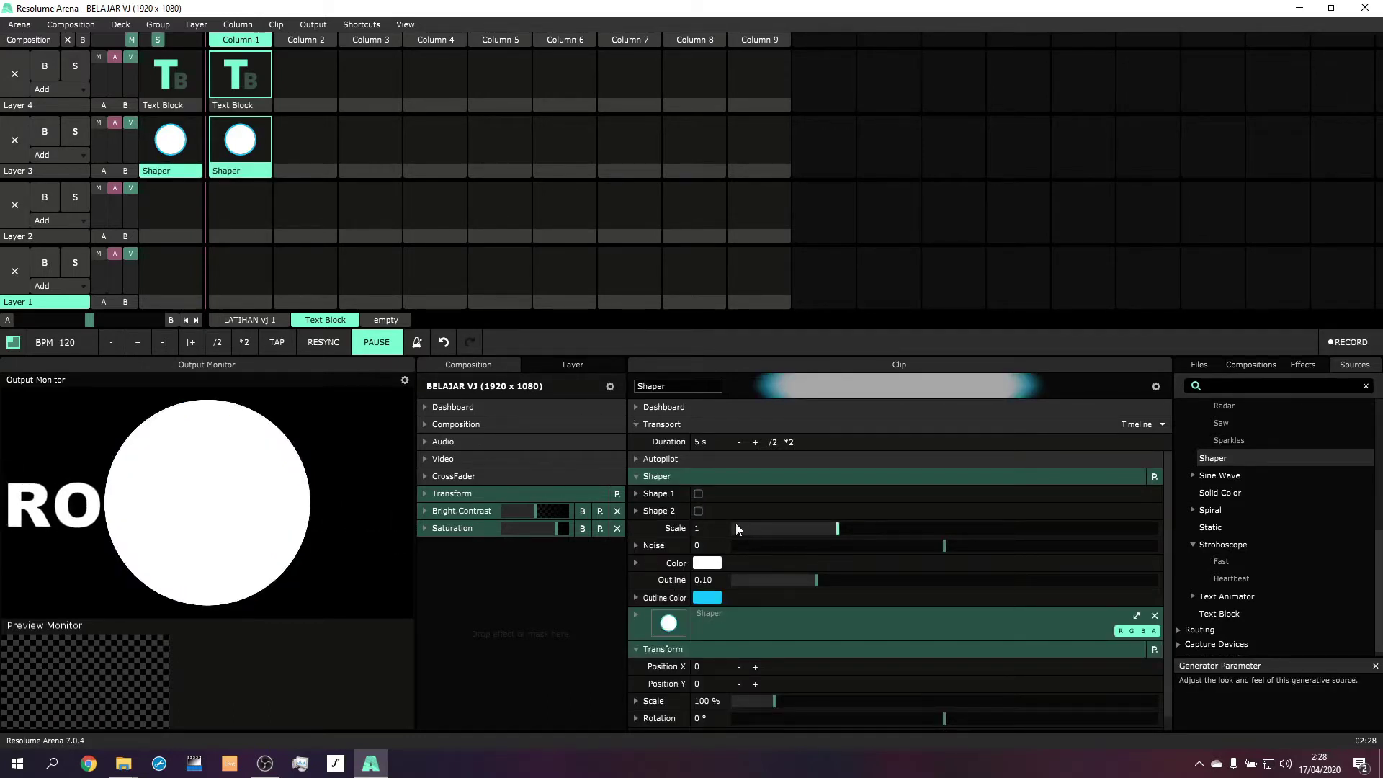
left_click(698, 511)
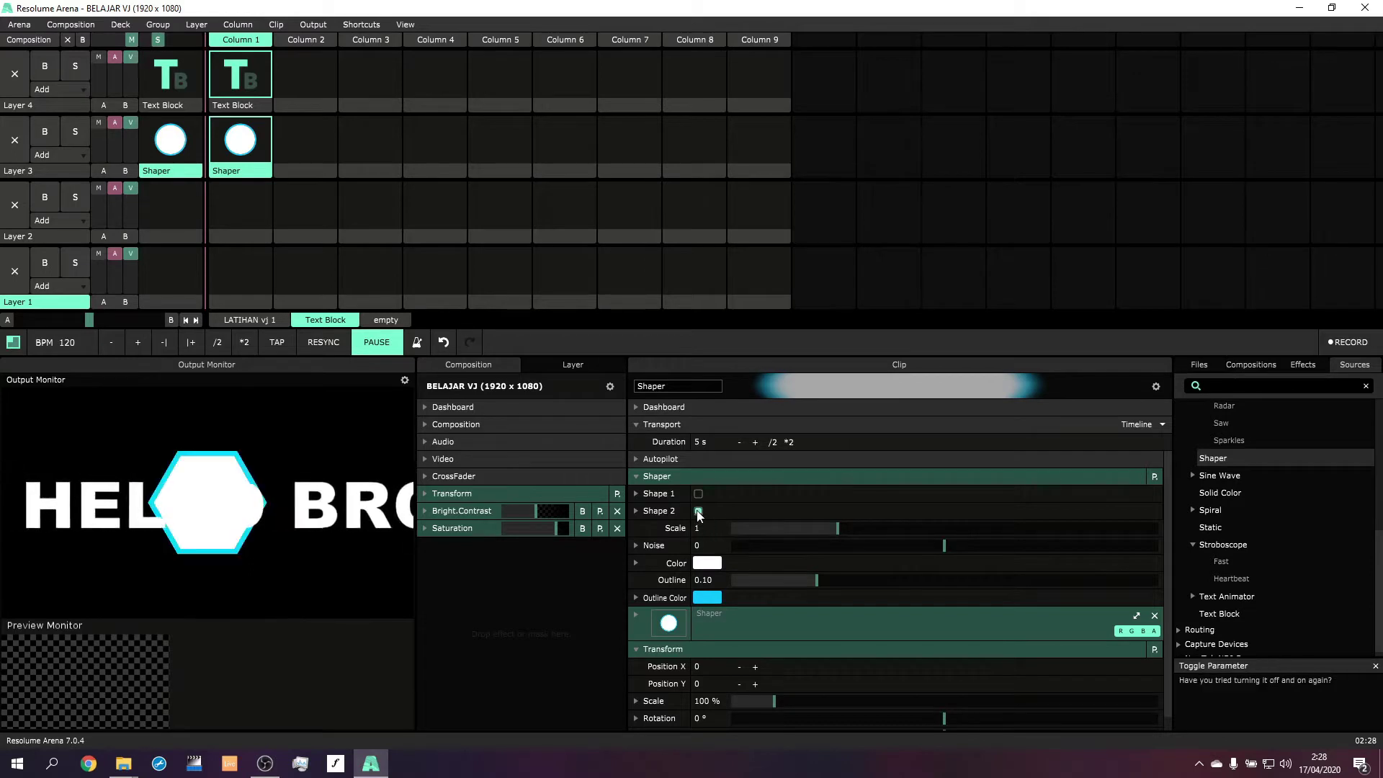
left_click(699, 495)
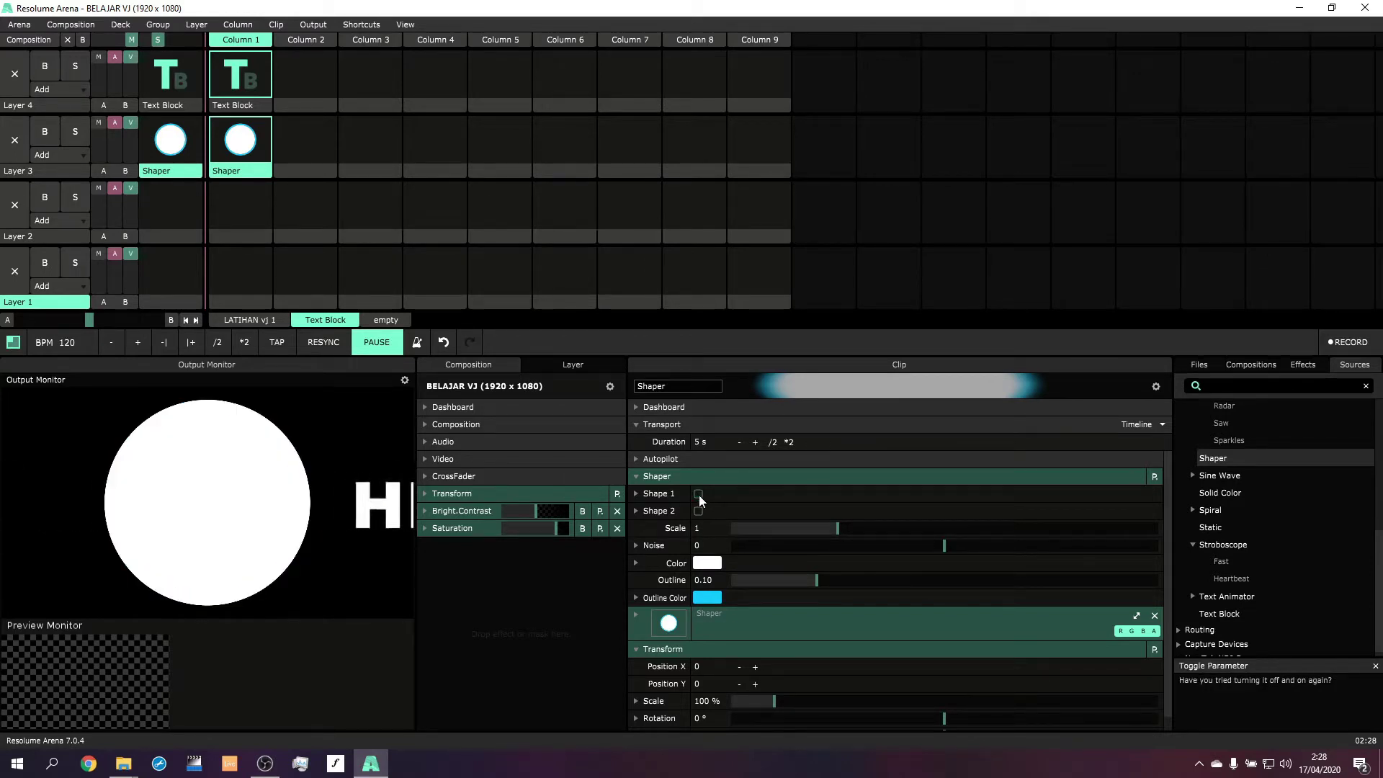
Step: Try the Hexagon type for Shape 1 and settle on Triangle
left_click(649, 495)
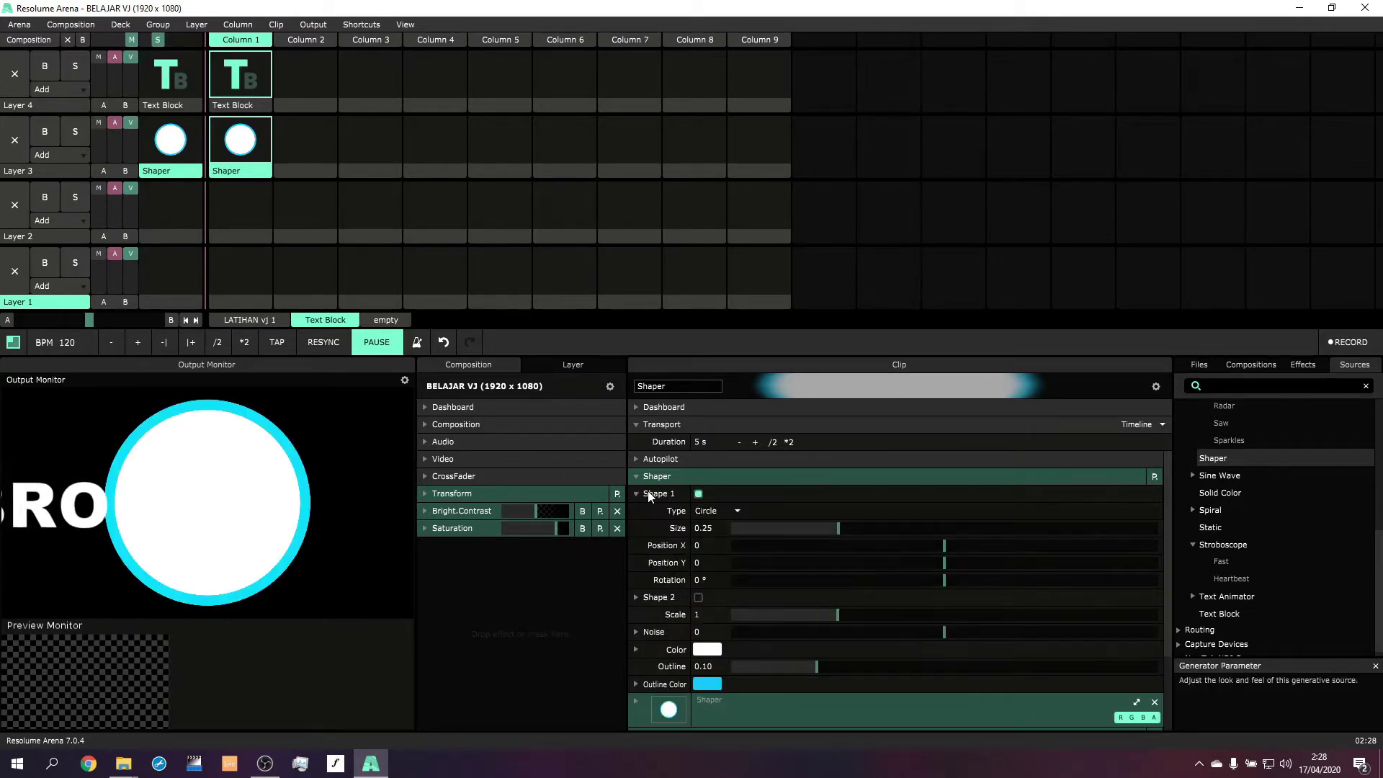
left_click(721, 513)
left_click(728, 547)
left_click(715, 510)
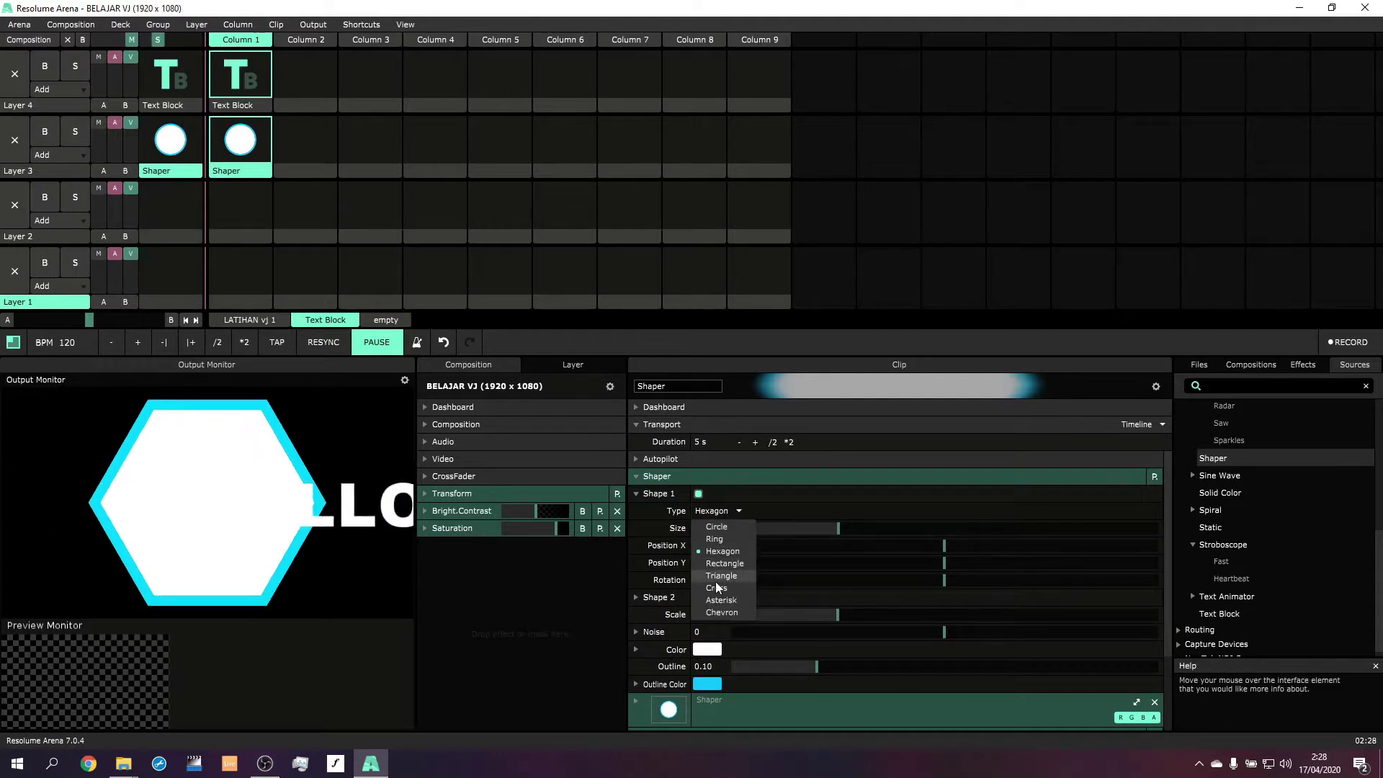
left_click(716, 554)
left_click(719, 512)
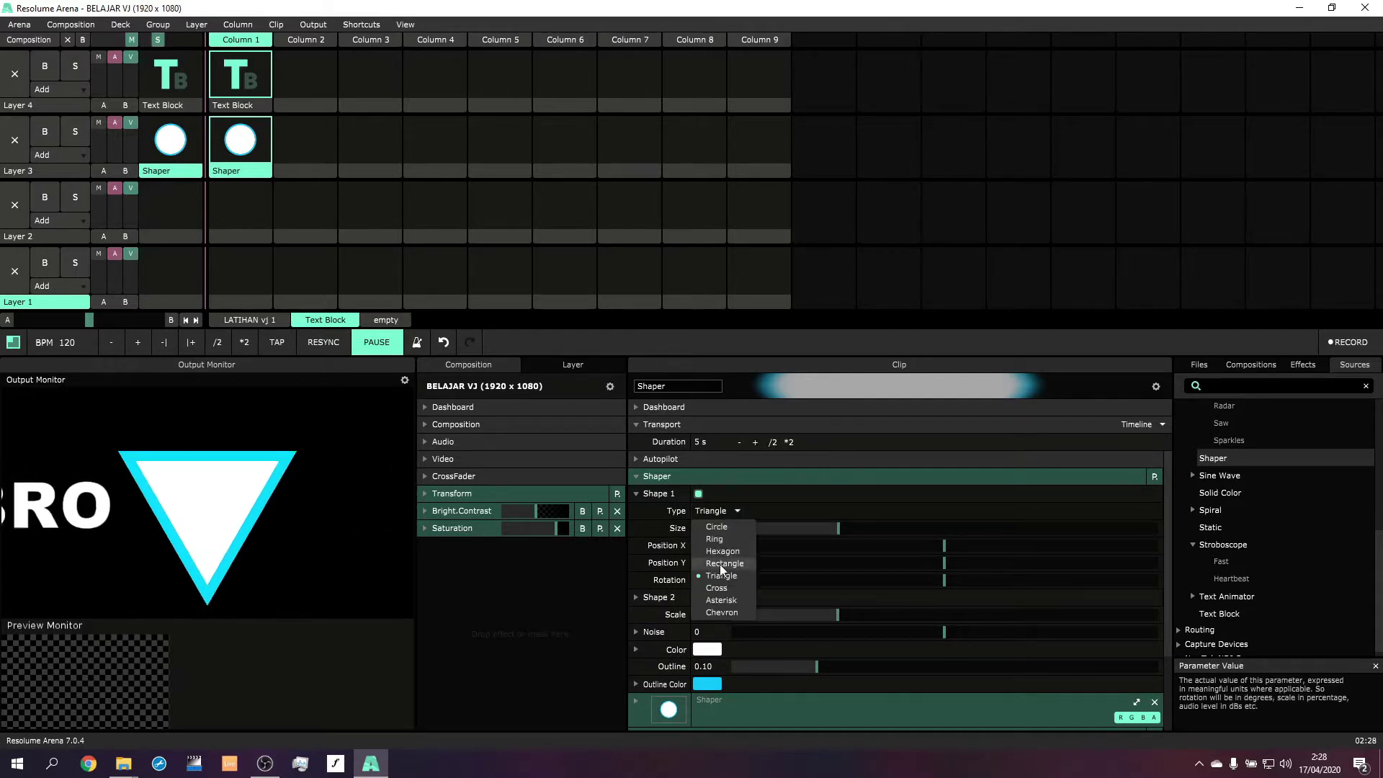
left_click(725, 574)
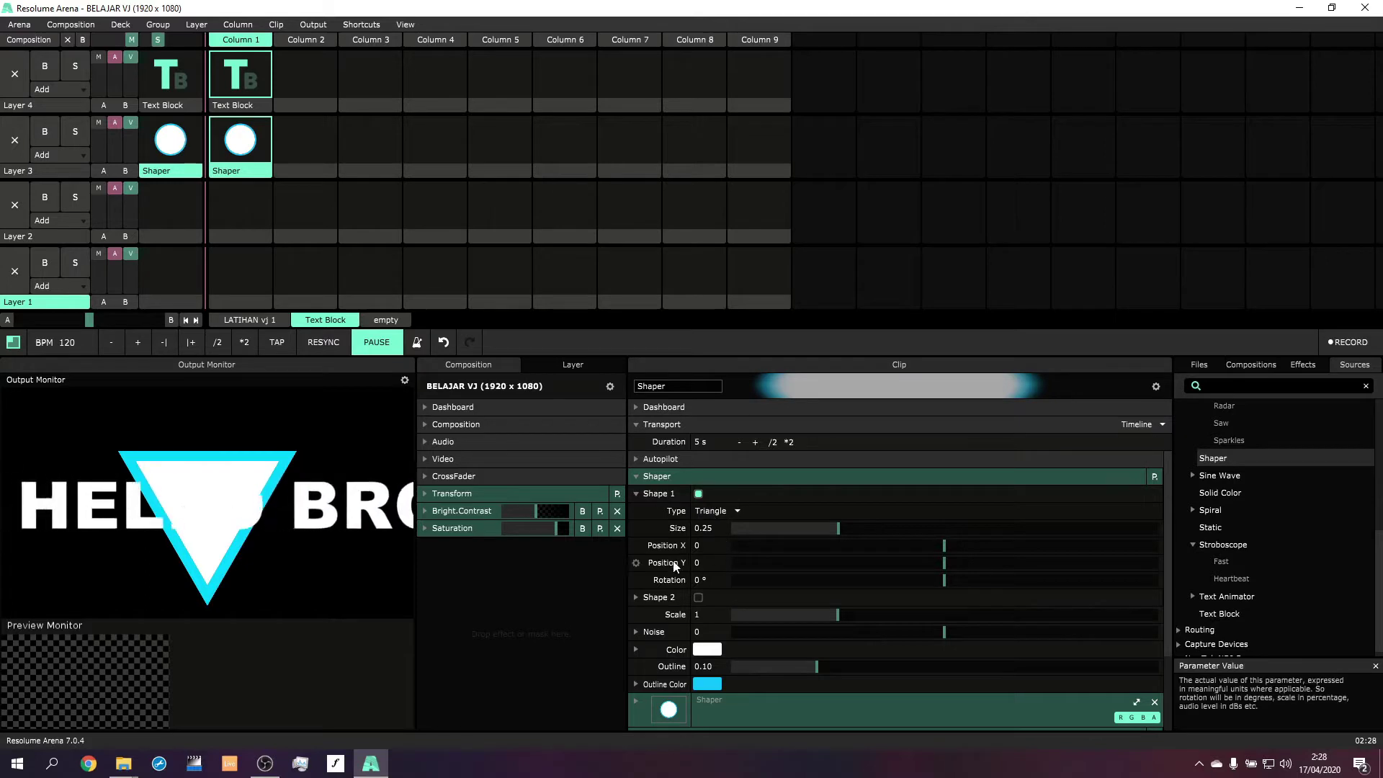
Step: Animate the rotation of Shape 1 with the Timeline mode
left_click_drag(937, 584, 973, 580)
left_click(634, 580)
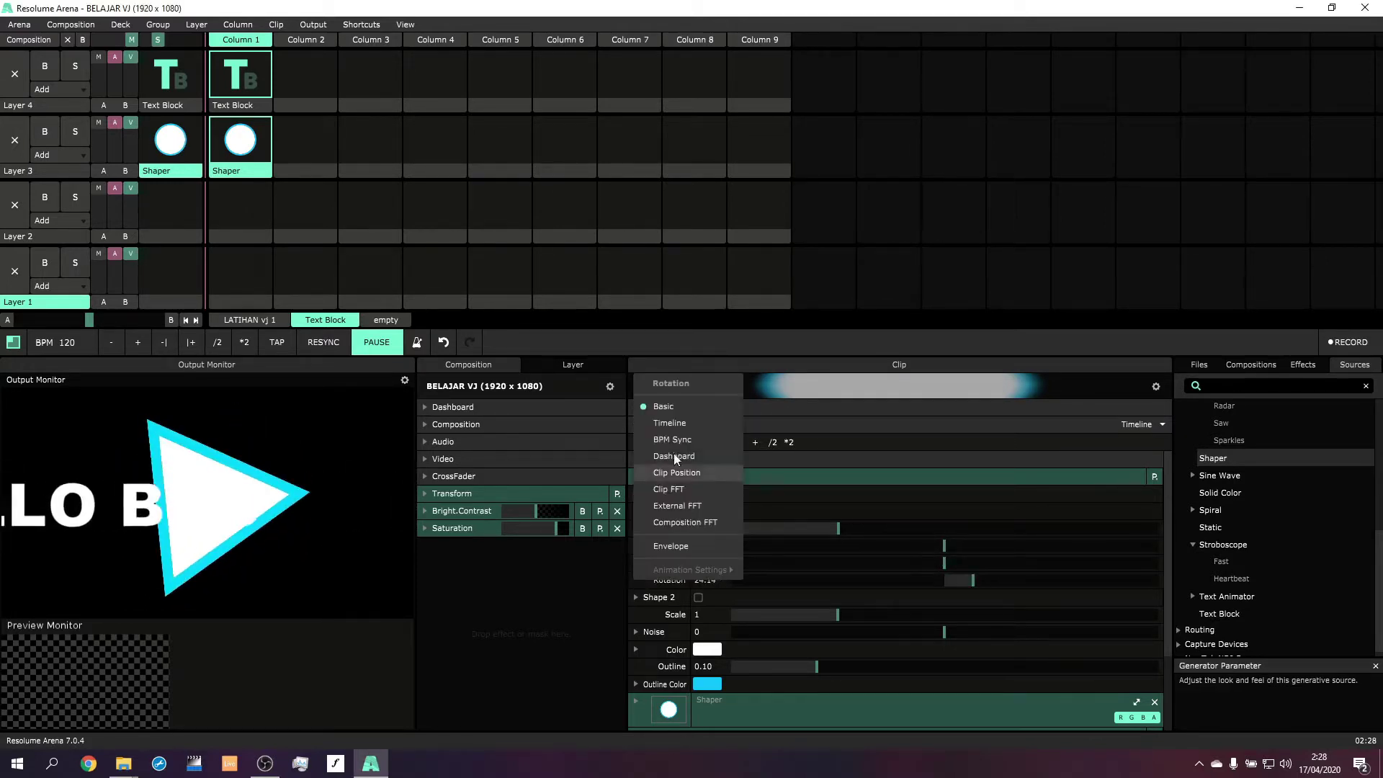
left_click(679, 429)
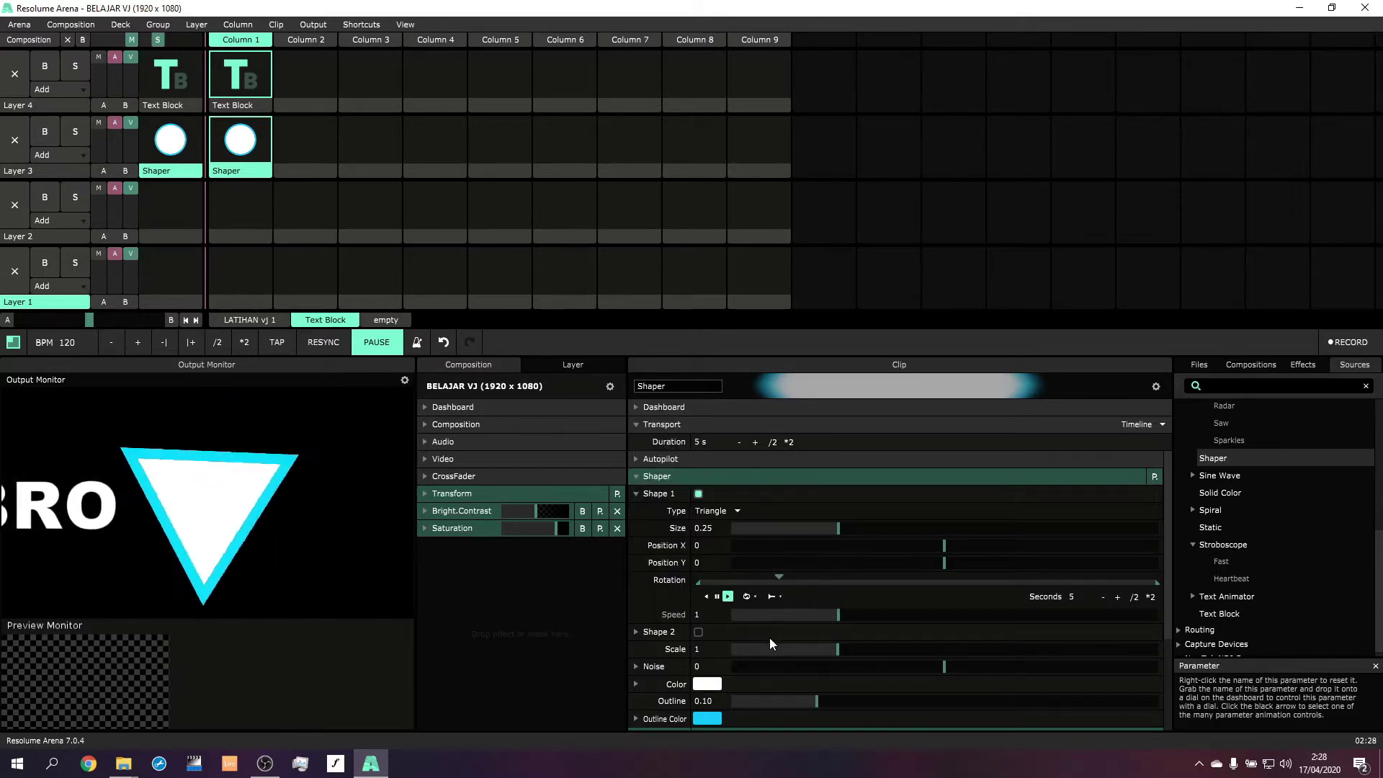
Step: Expand the Shaper's fill colour settings and set the outline thickness to 0.12
left_click(634, 682)
scroll(645, 681, "down", 3)
scroll(648, 686, "up", 3)
scroll(649, 687, "down", 3)
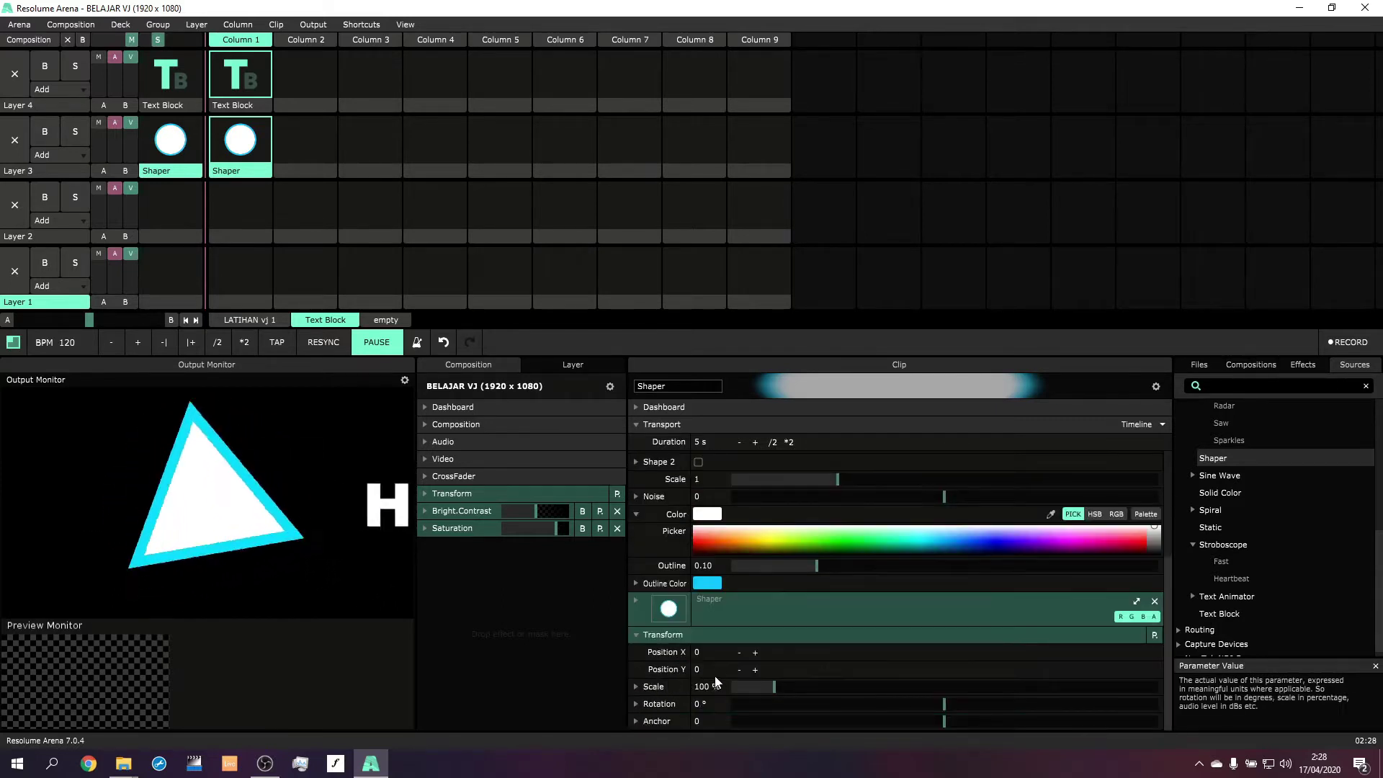
mouse_move(819, 568)
mouse_move(818, 568)
left_mouse_down()
mouse_move(931, 560)
mouse_move(822, 565)
mouse_move(841, 564)
left_mouse_up()
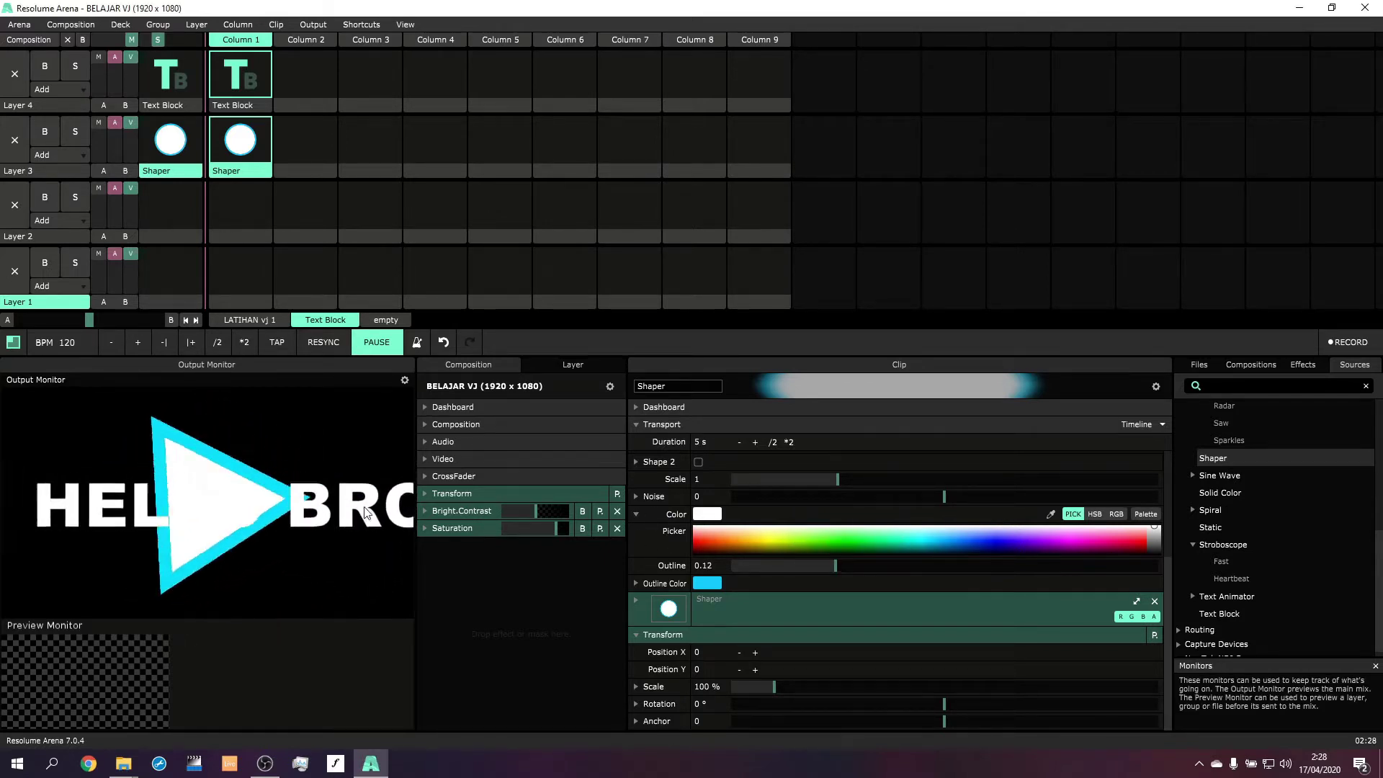
Step: Show the palette and RGB controls for the Shaper's fill colour and set its alpha to 0 %
left_click(1116, 514)
left_click(1093, 515)
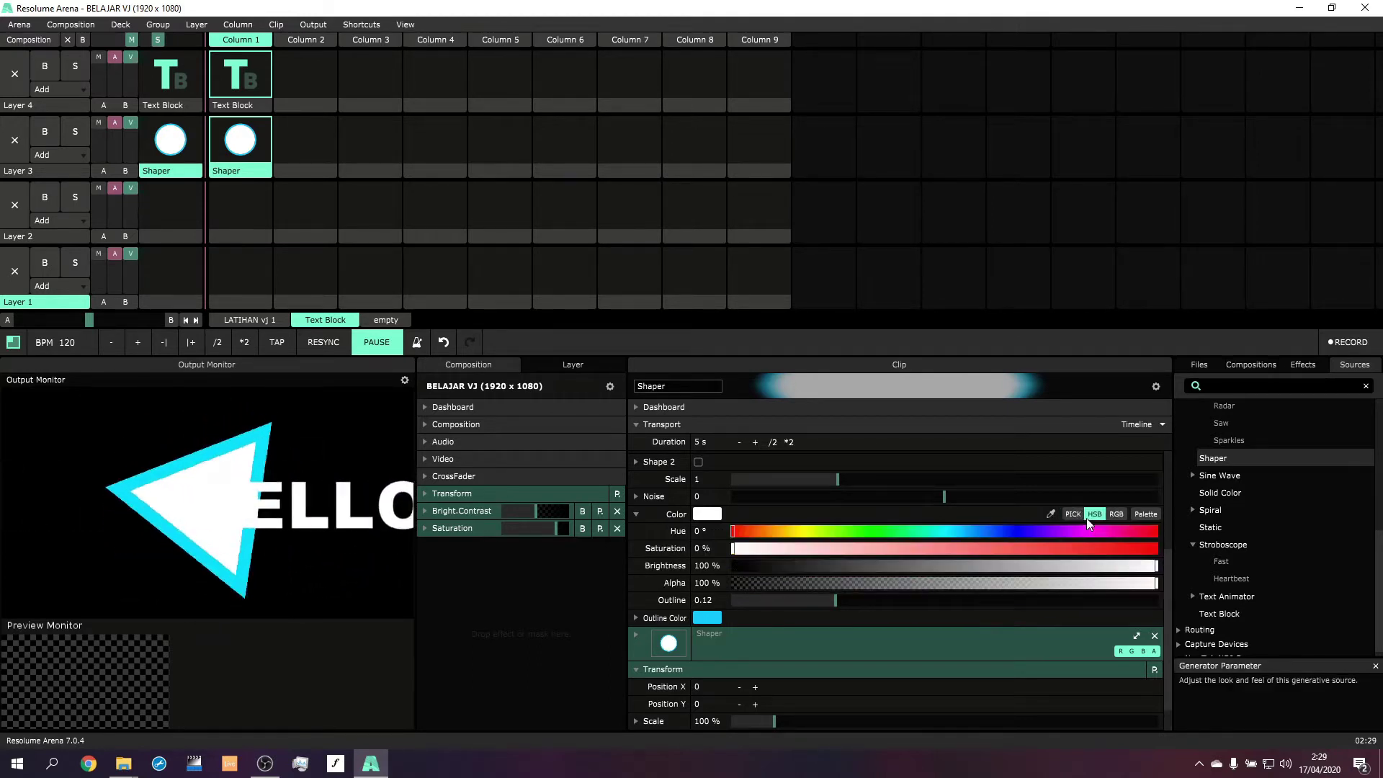
left_click(1144, 515)
left_click(1117, 515)
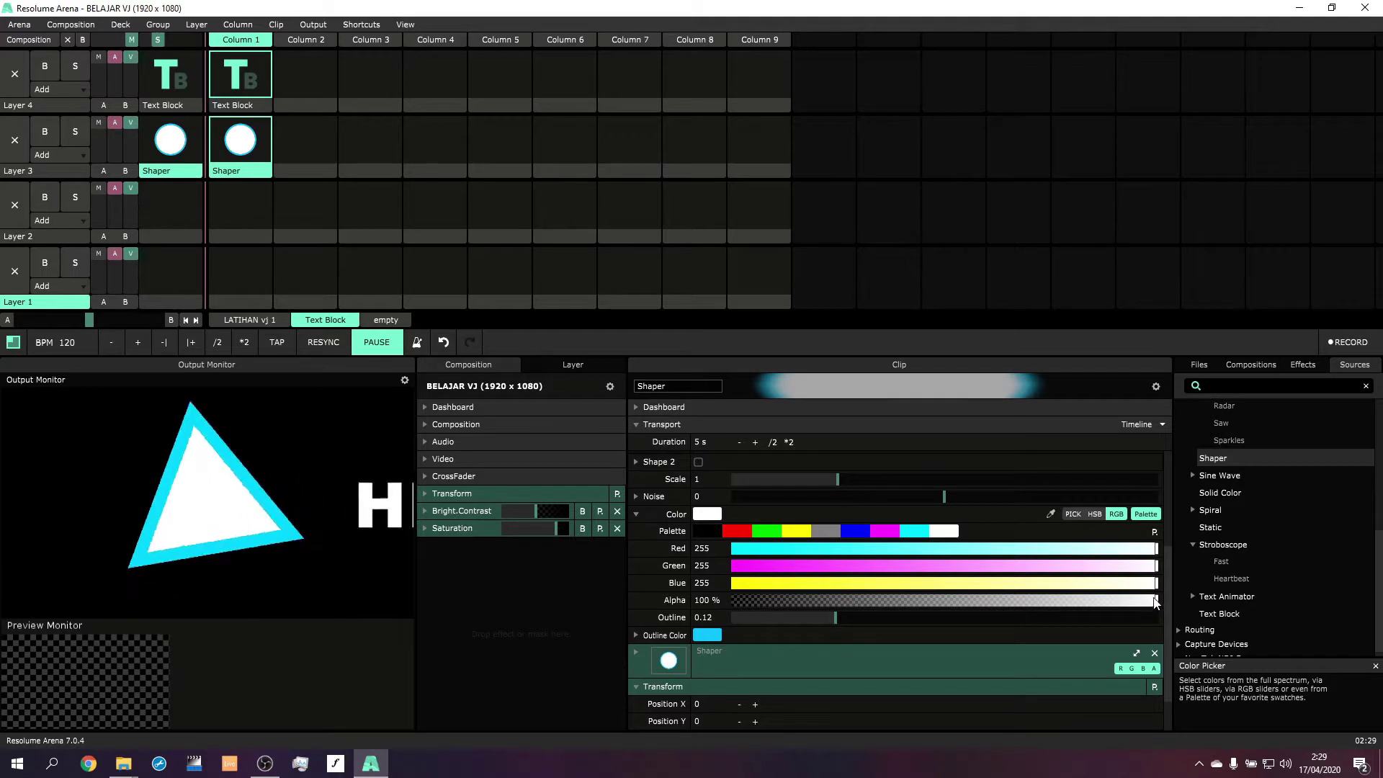
left_click_drag(810, 595, 451, 594)
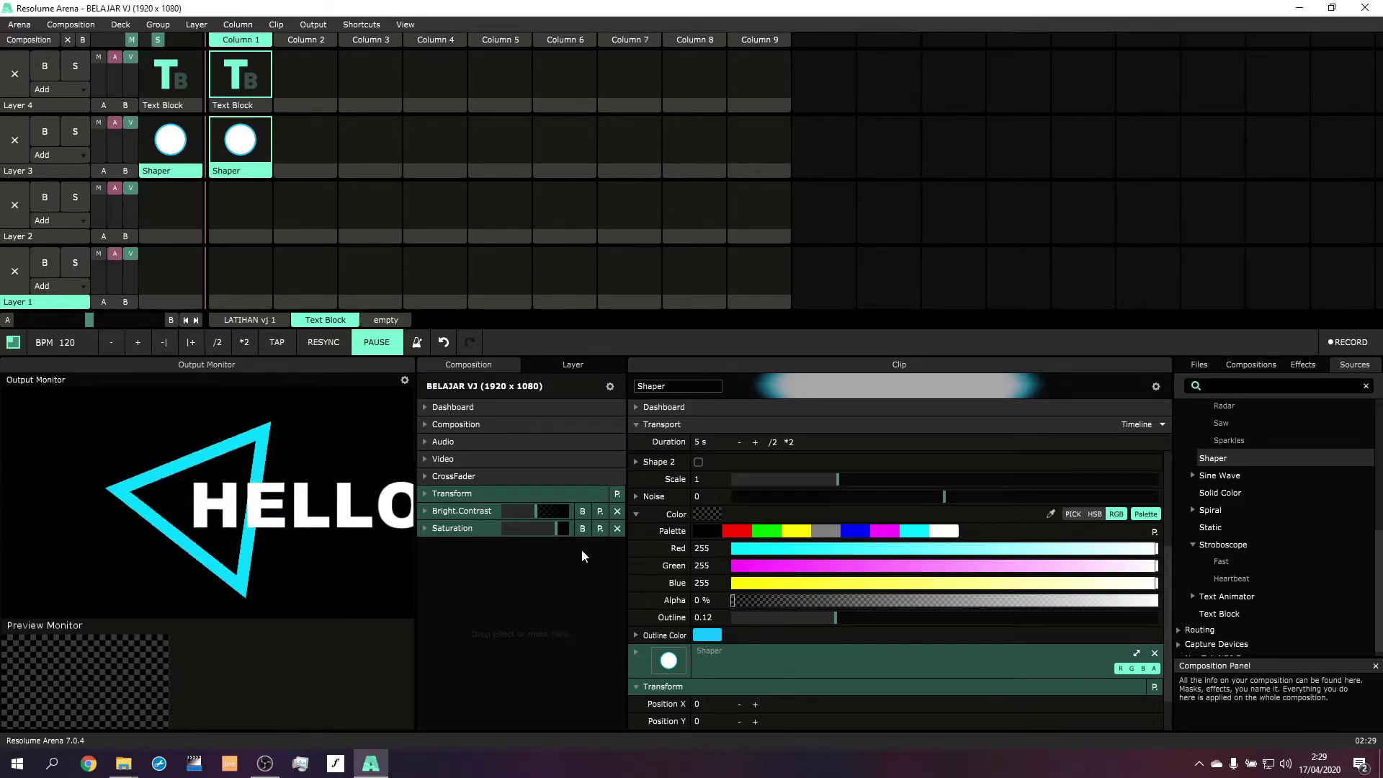
Step: Try the cyan palette swatch as the fill, make the fill transparent again and collapse its colour settings
left_click(921, 532)
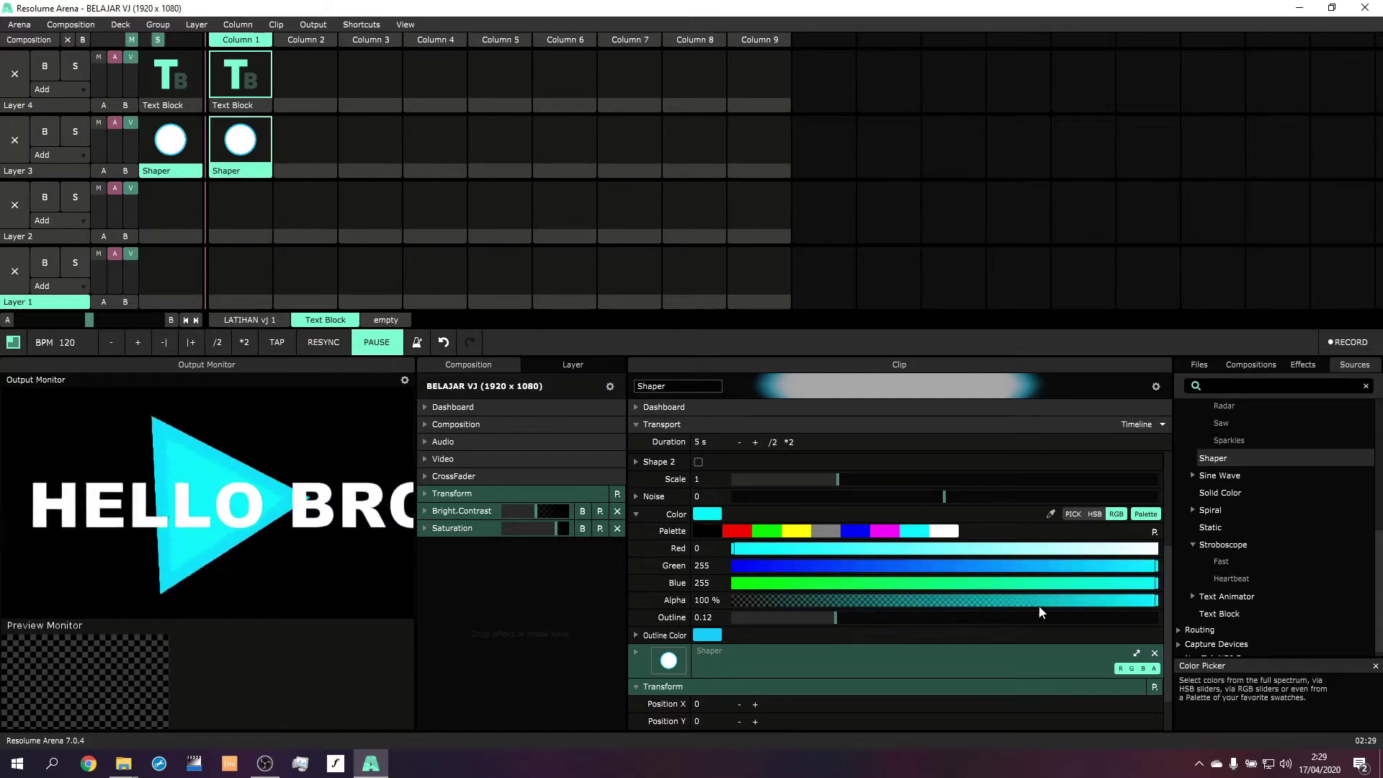
left_click_drag(1045, 606, 1034, 598)
left_click(637, 514)
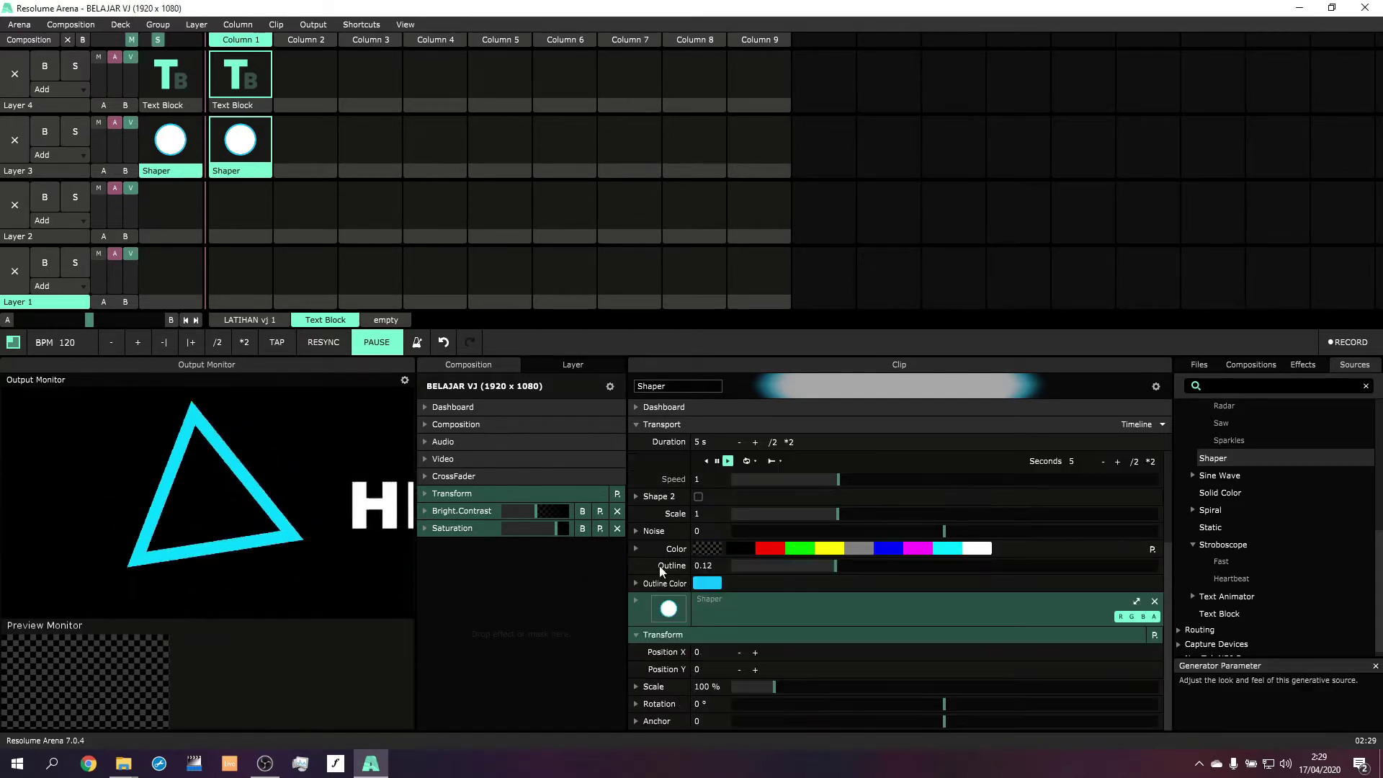
Step: Change the Shaper's outline colour to red with the colour picker
left_click(637, 585)
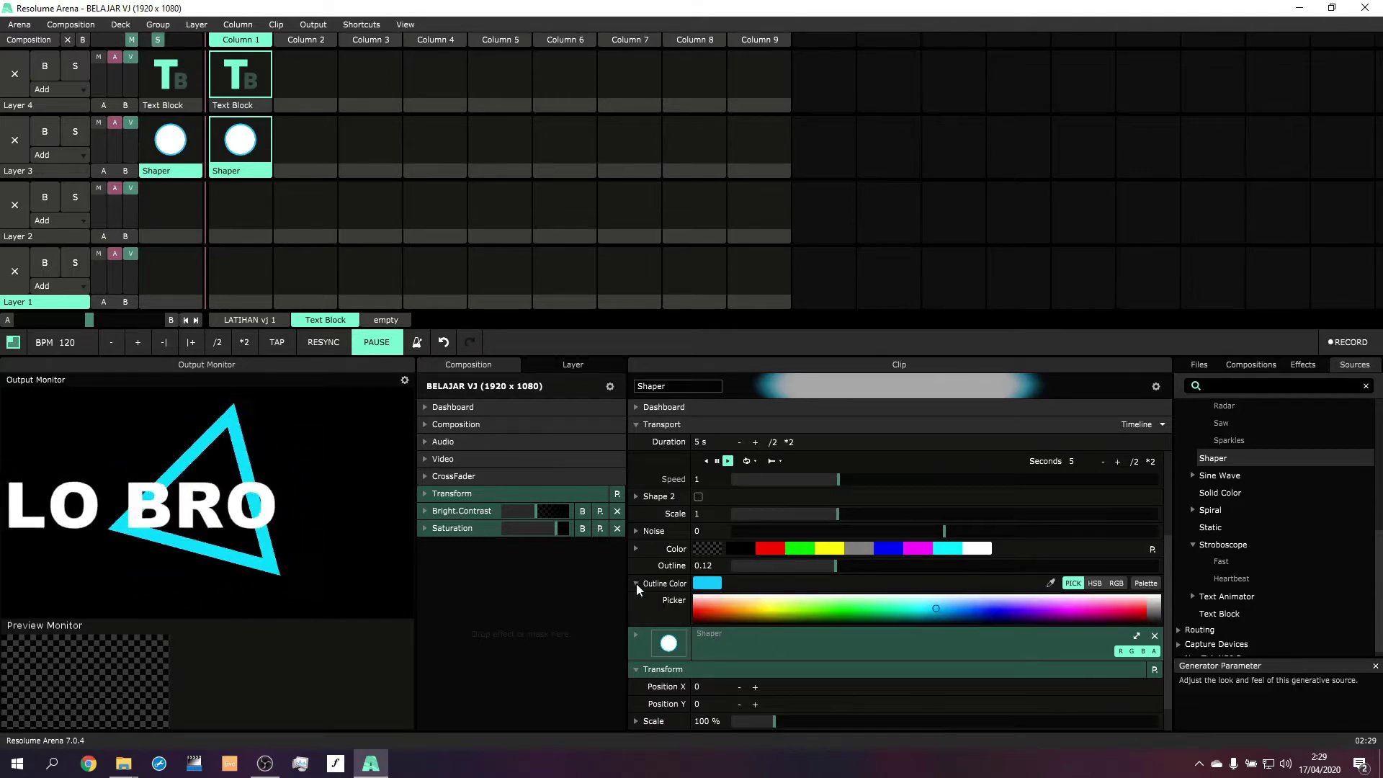
left_click(711, 586)
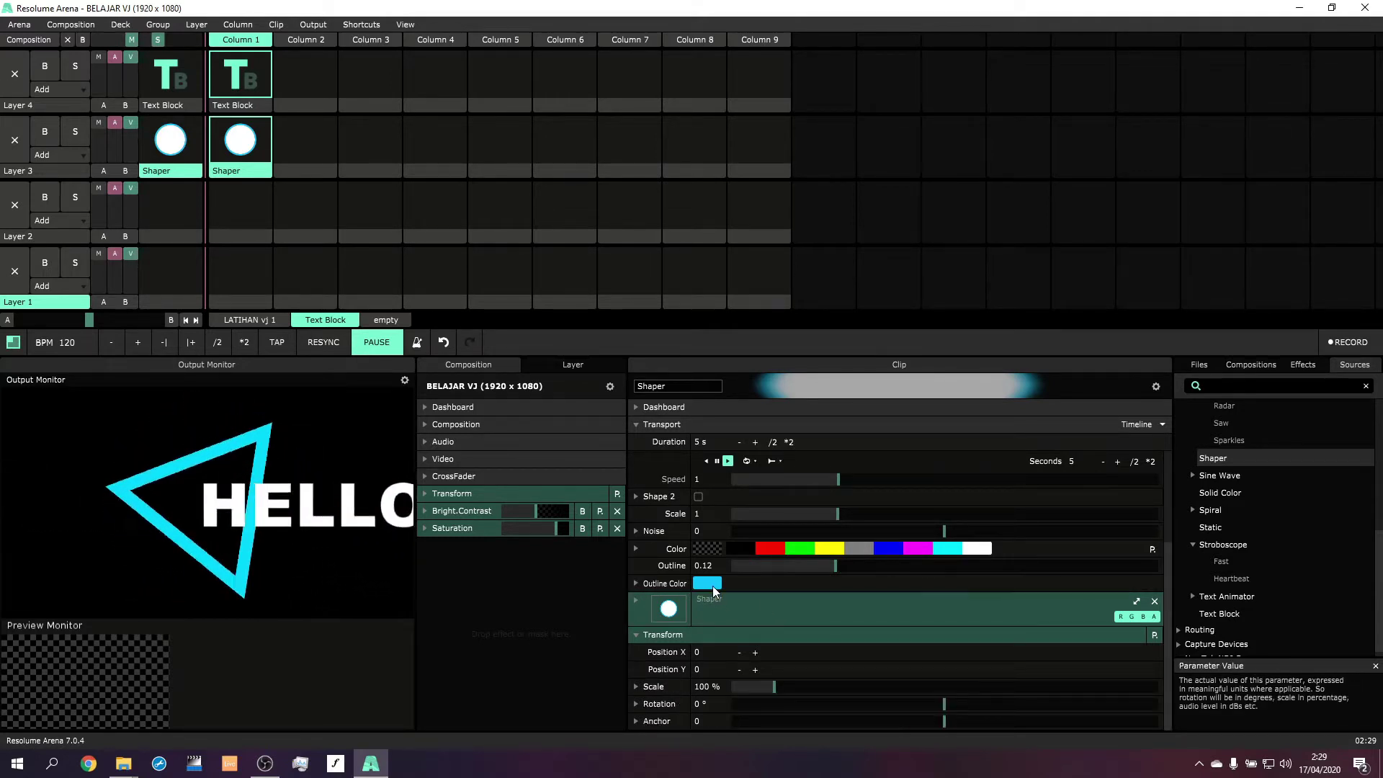
left_click(712, 586)
left_click_drag(757, 610, 695, 605)
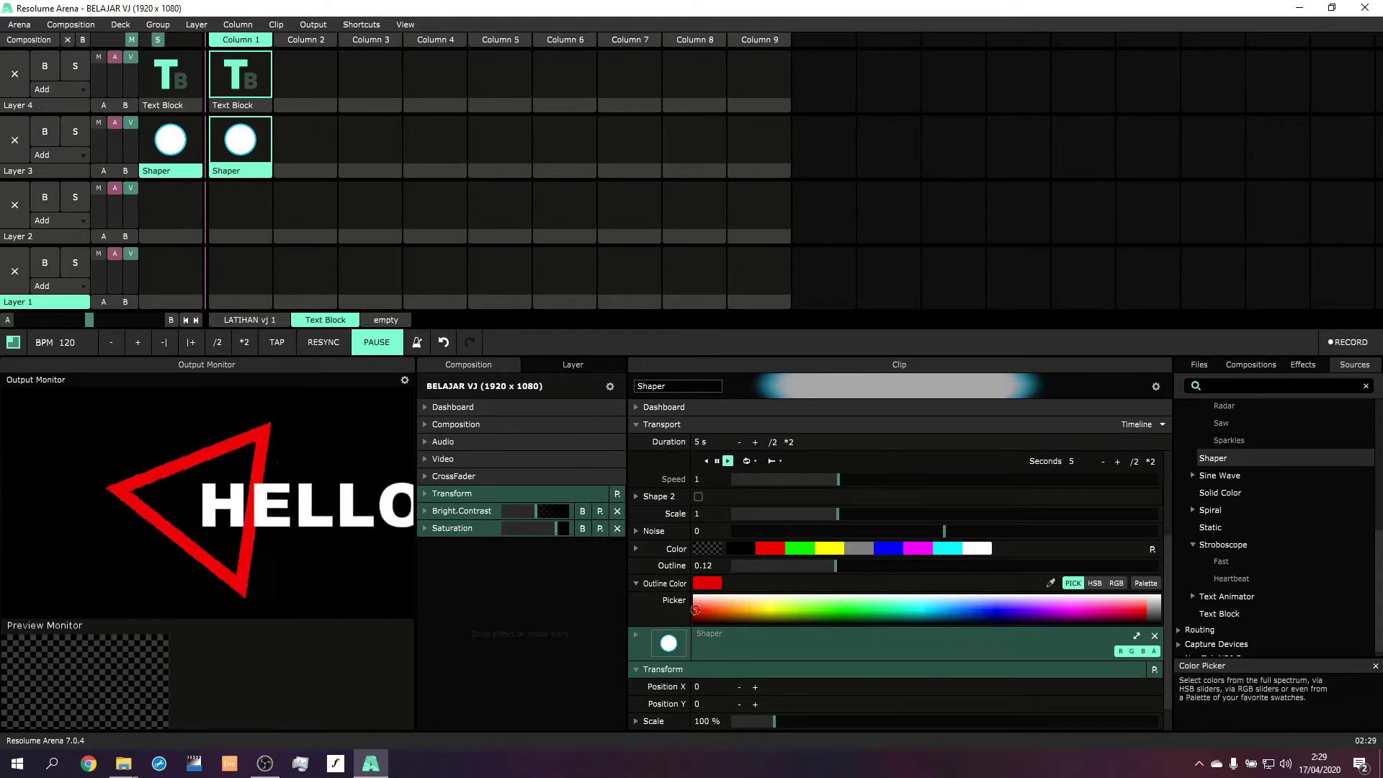
left_click(694, 618)
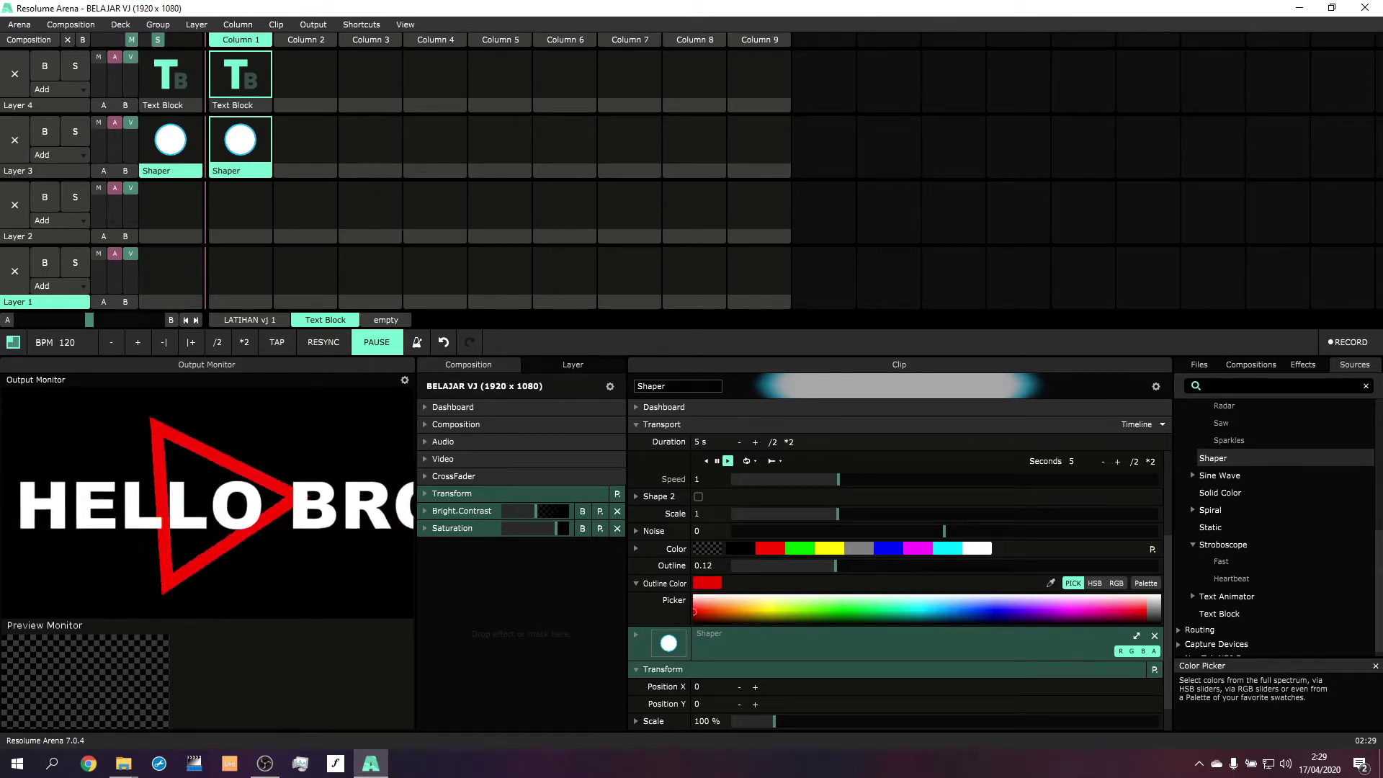
Step: Switch the outline colour to HSB, try lower brightness values and set the brightness to 100 %
left_click(1094, 583)
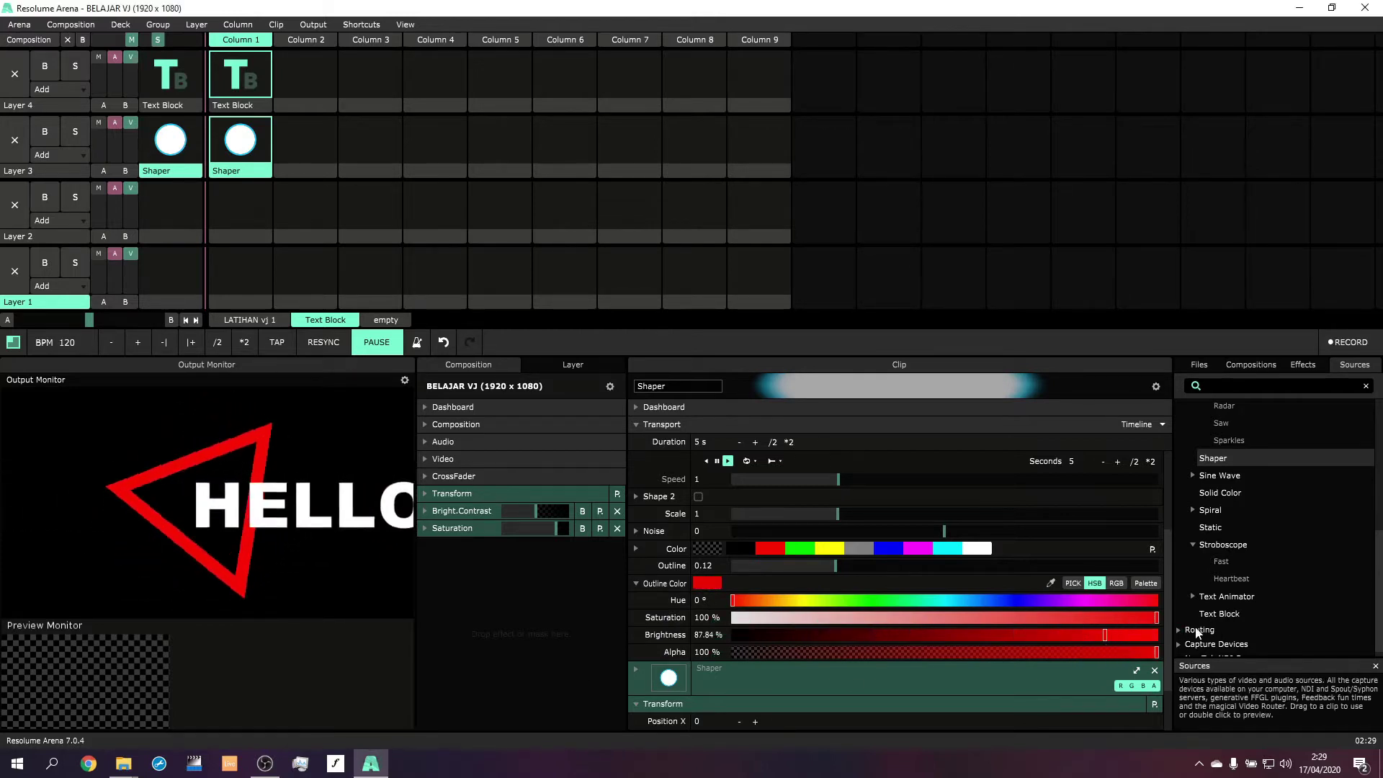
left_click_drag(1103, 634, 1193, 649)
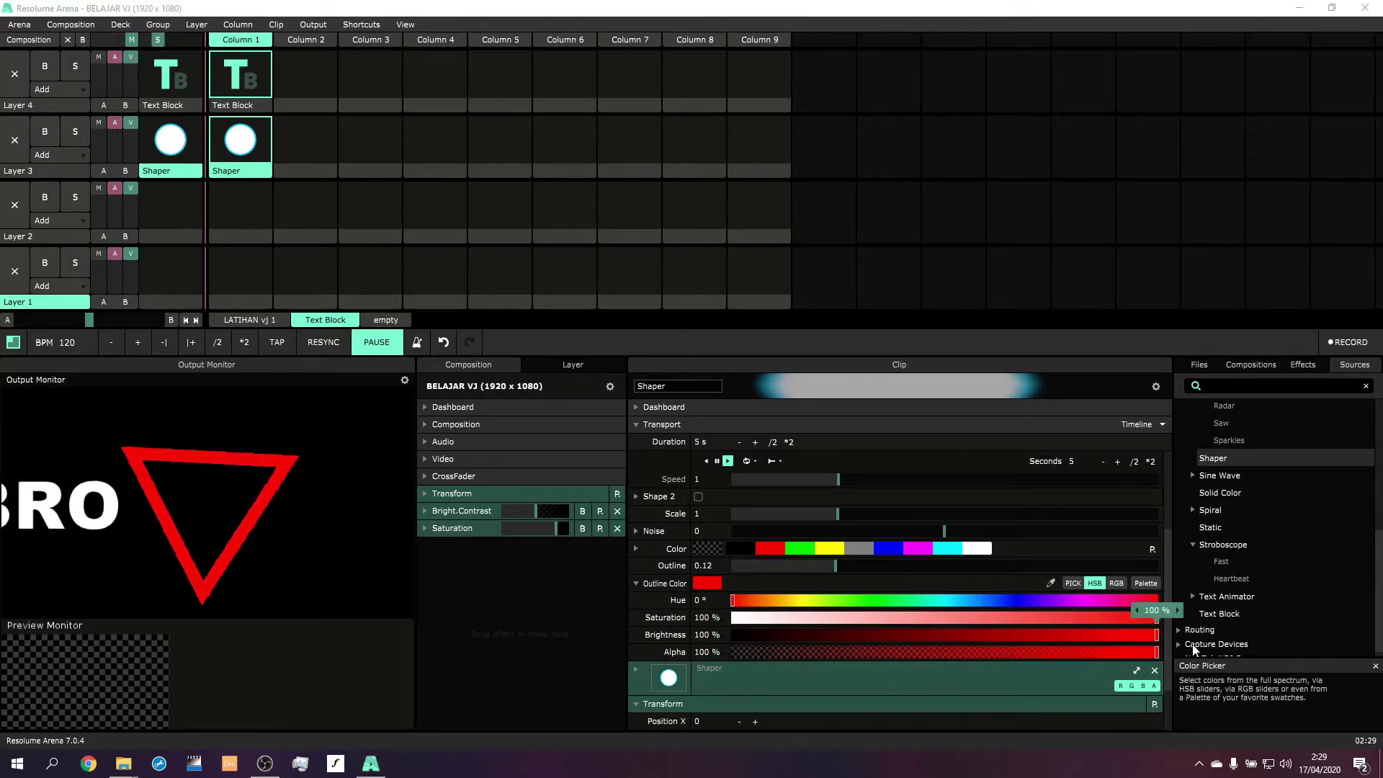
left_click_drag(958, 634, 1067, 634)
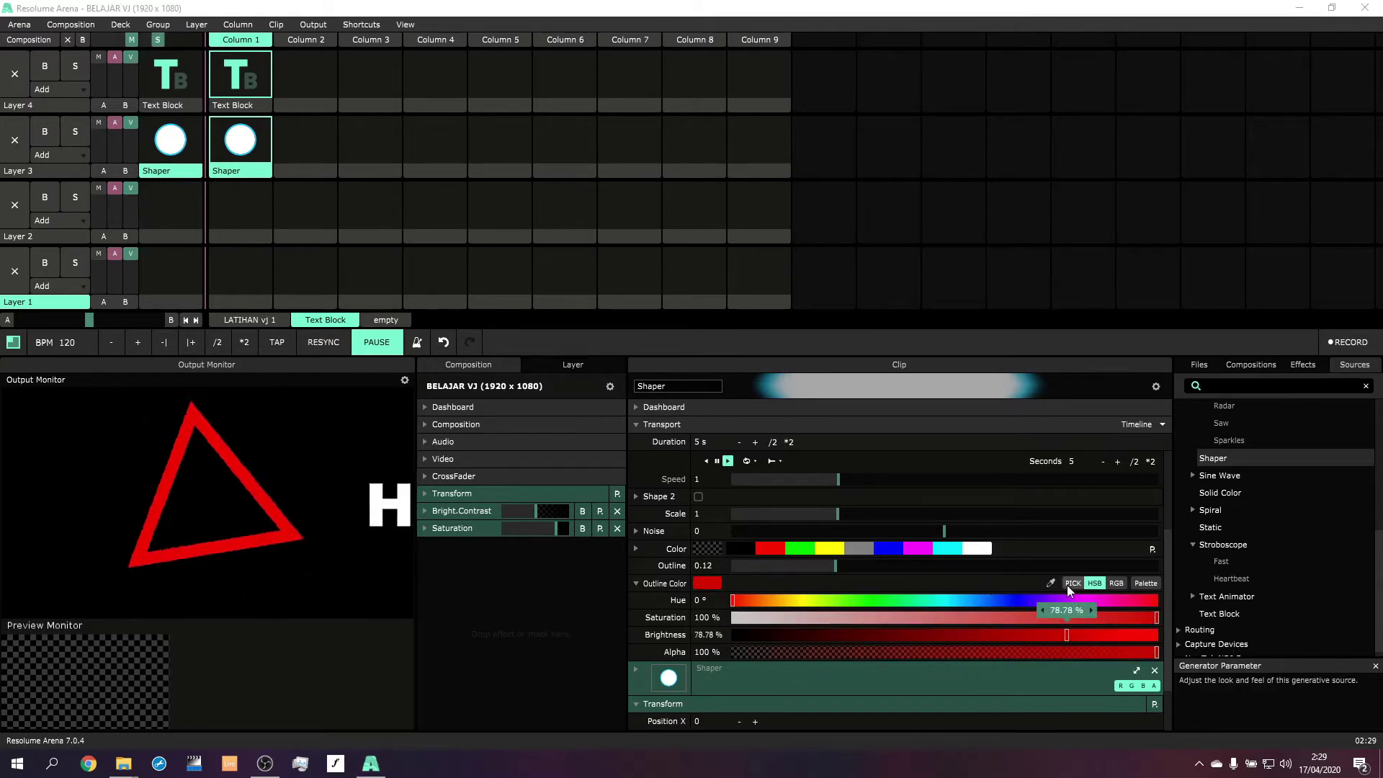
double_click(1067, 635)
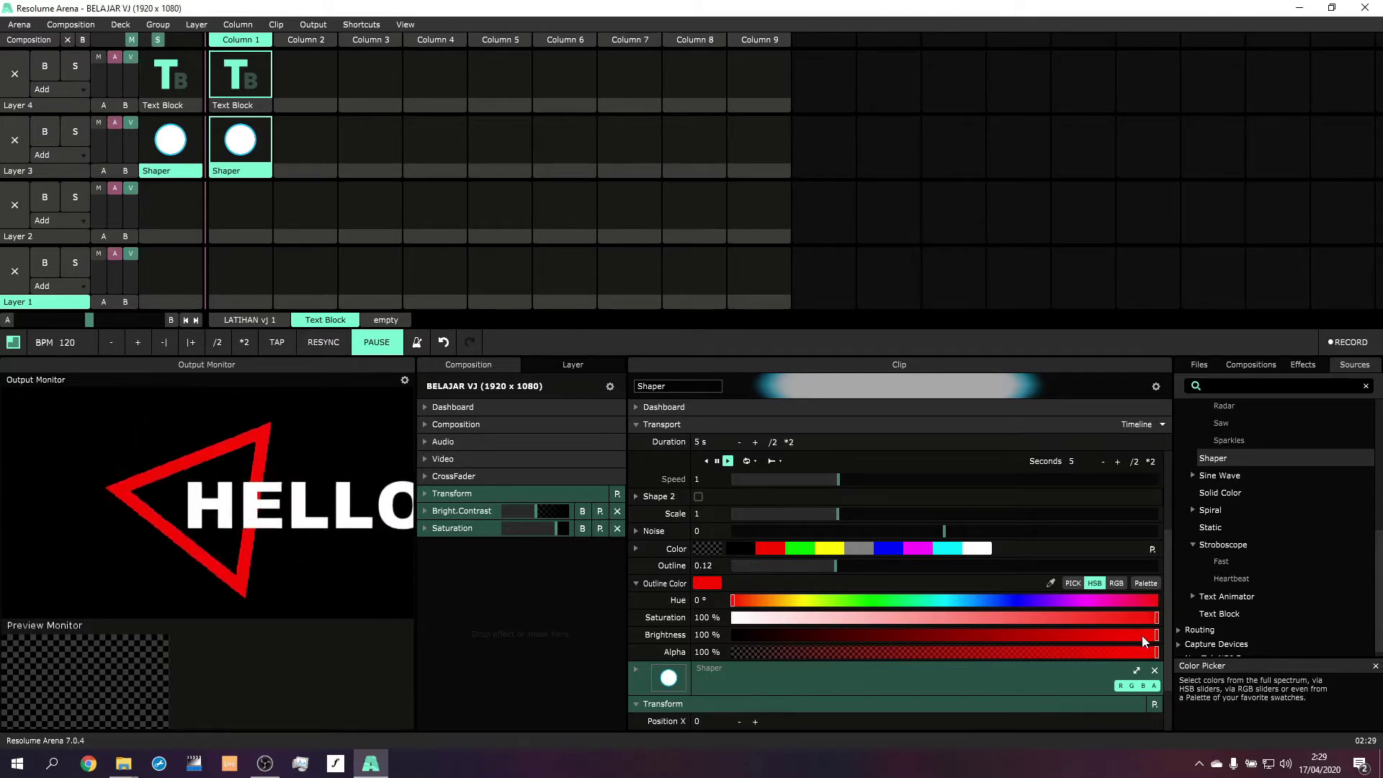
left_click_drag(1157, 636, 1151, 664)
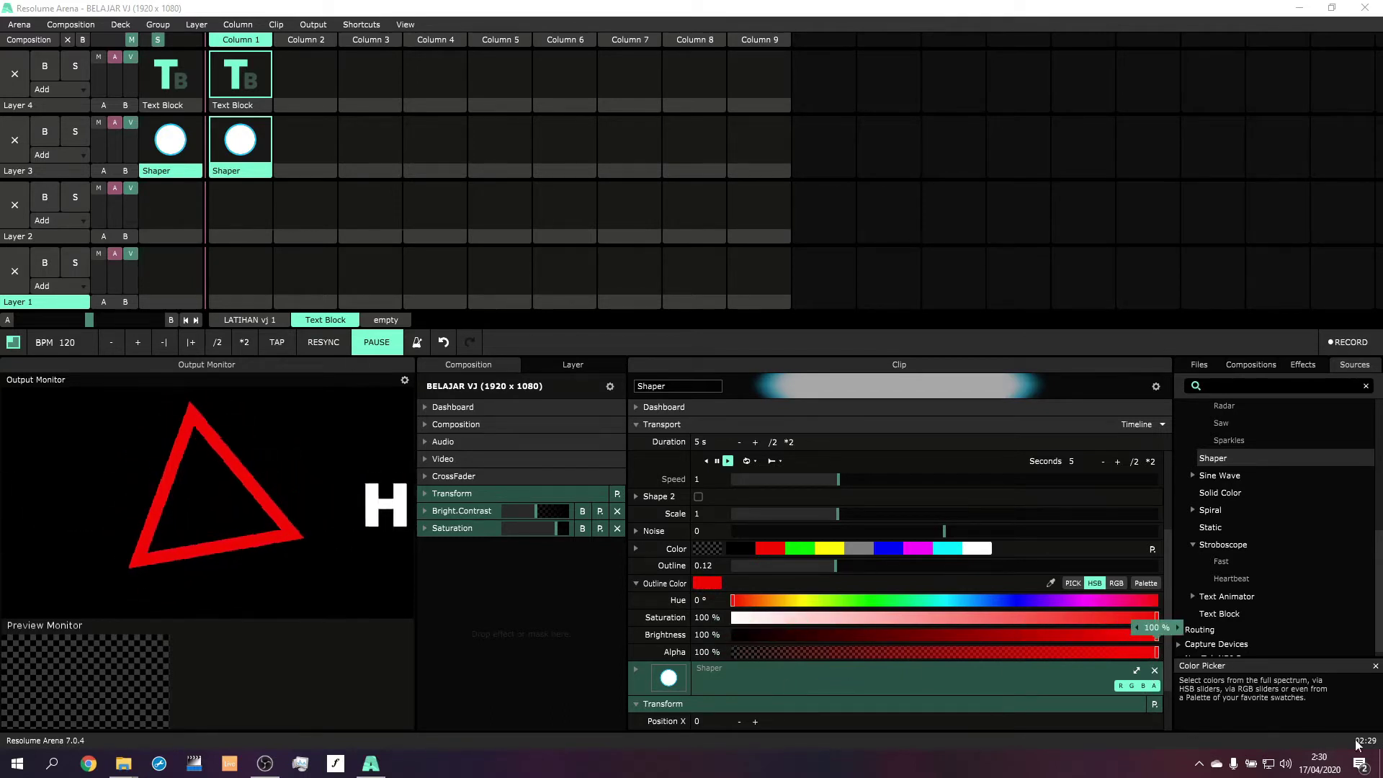
Step: Animate the alpha of the Shaper's outline colour with a Timeline and set its playback mode to Random
left_click(637, 653)
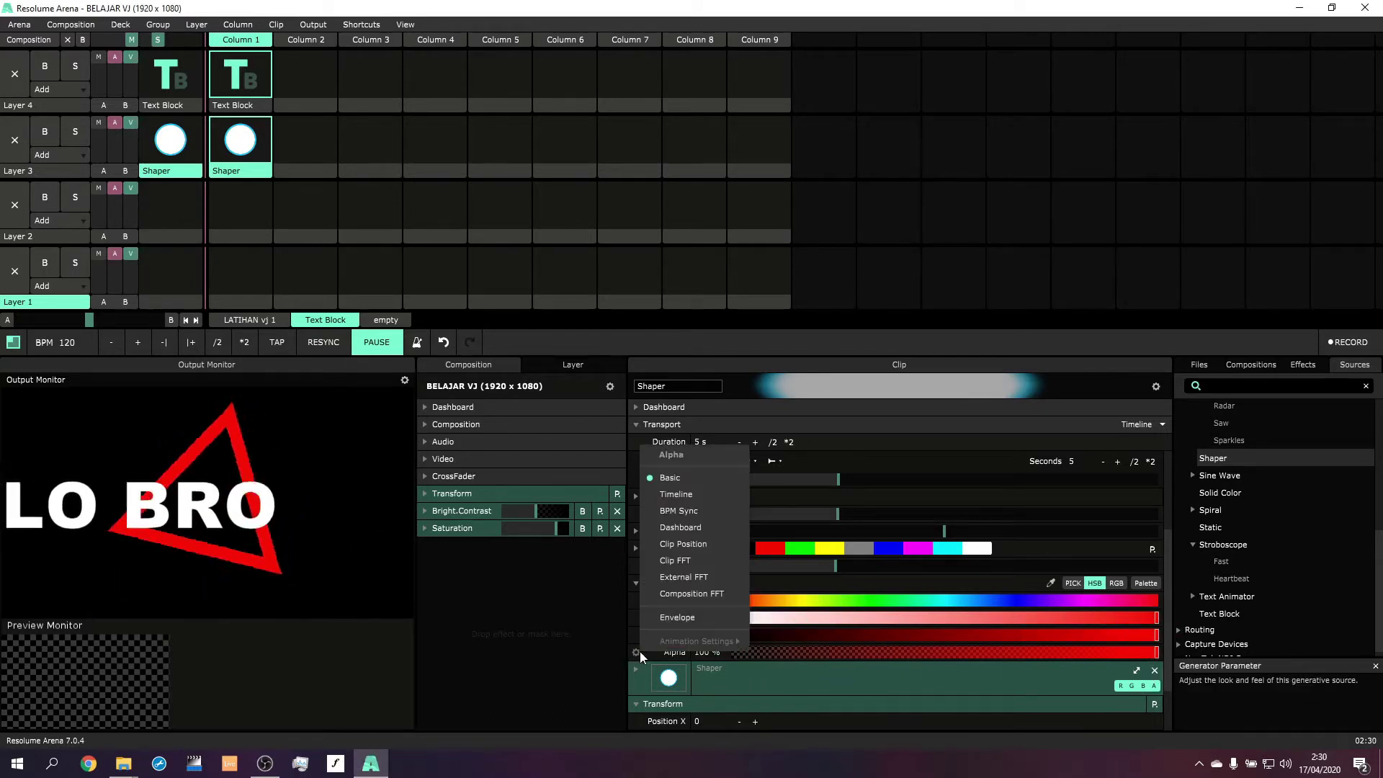
left_click(676, 503)
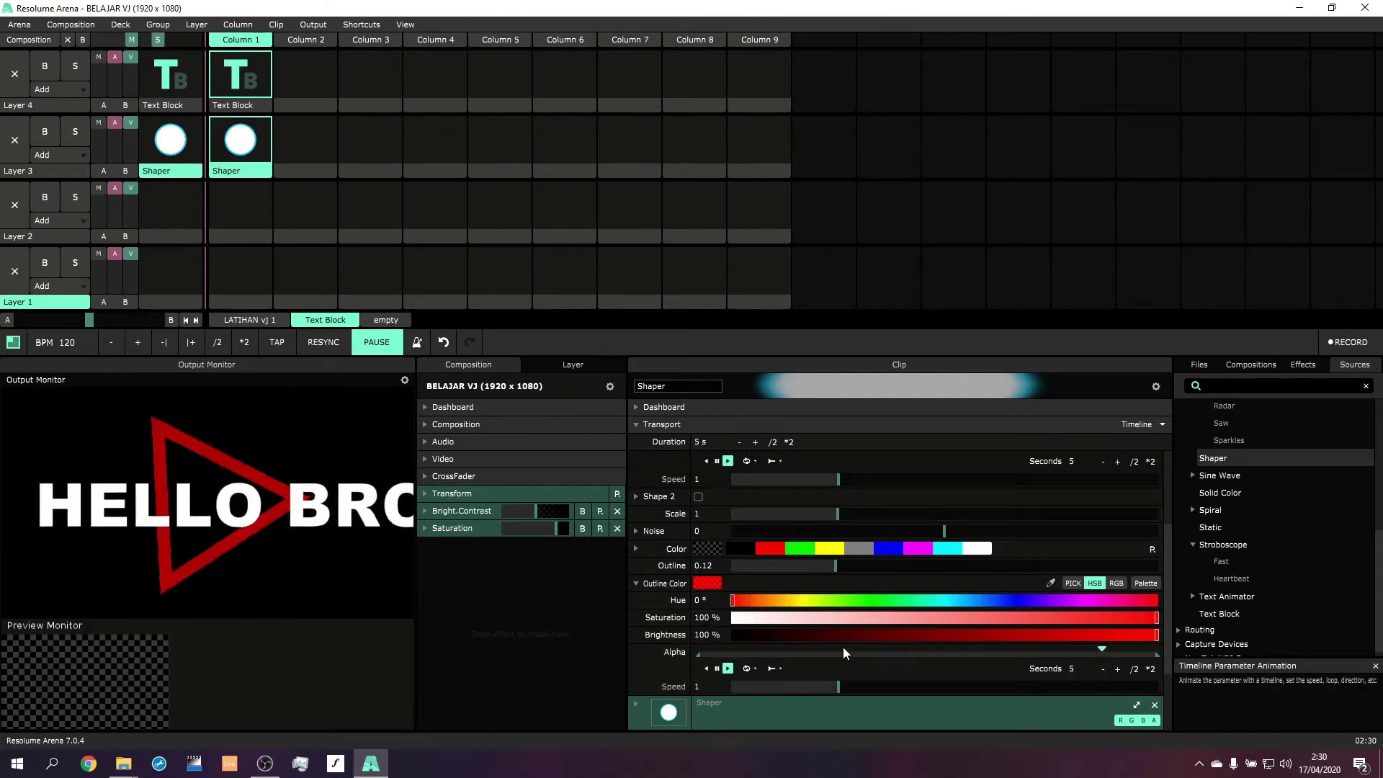
left_click(755, 670)
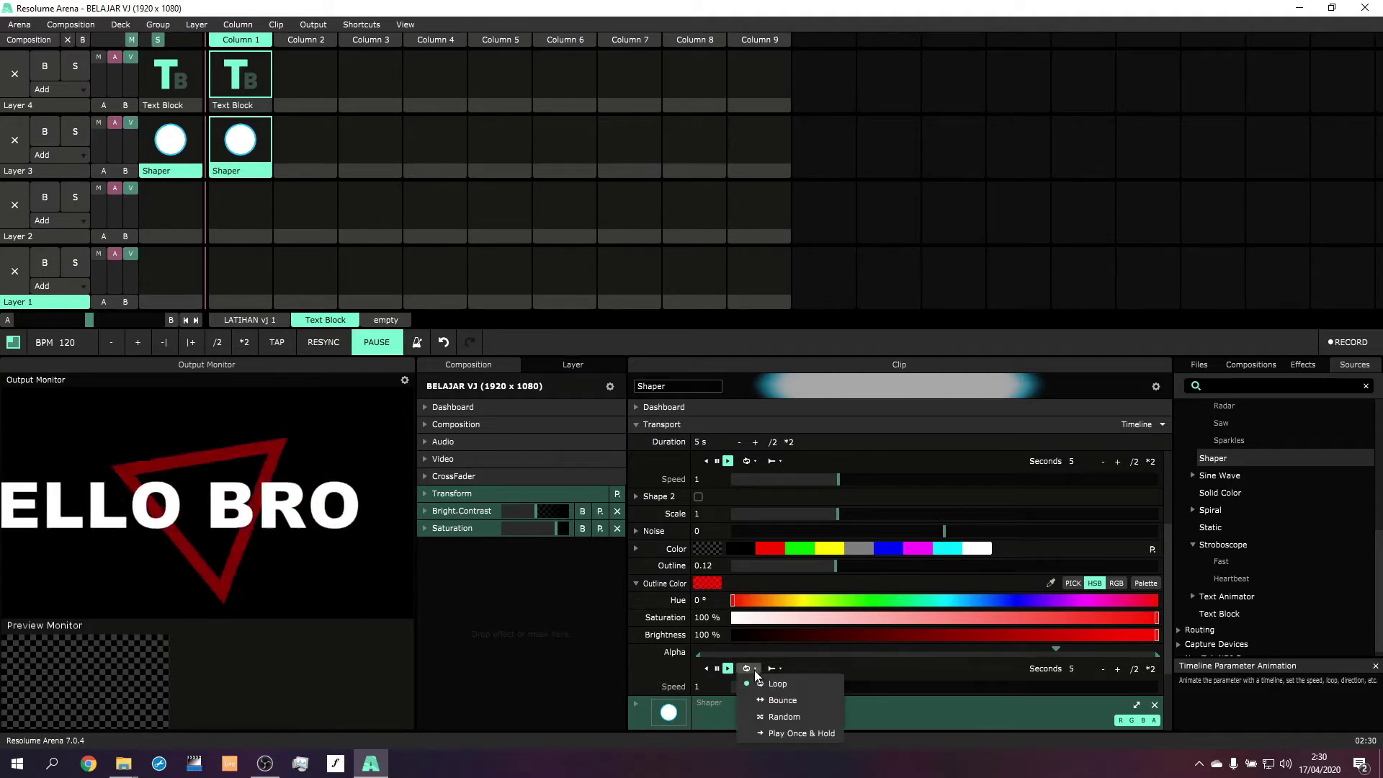
left_click(771, 716)
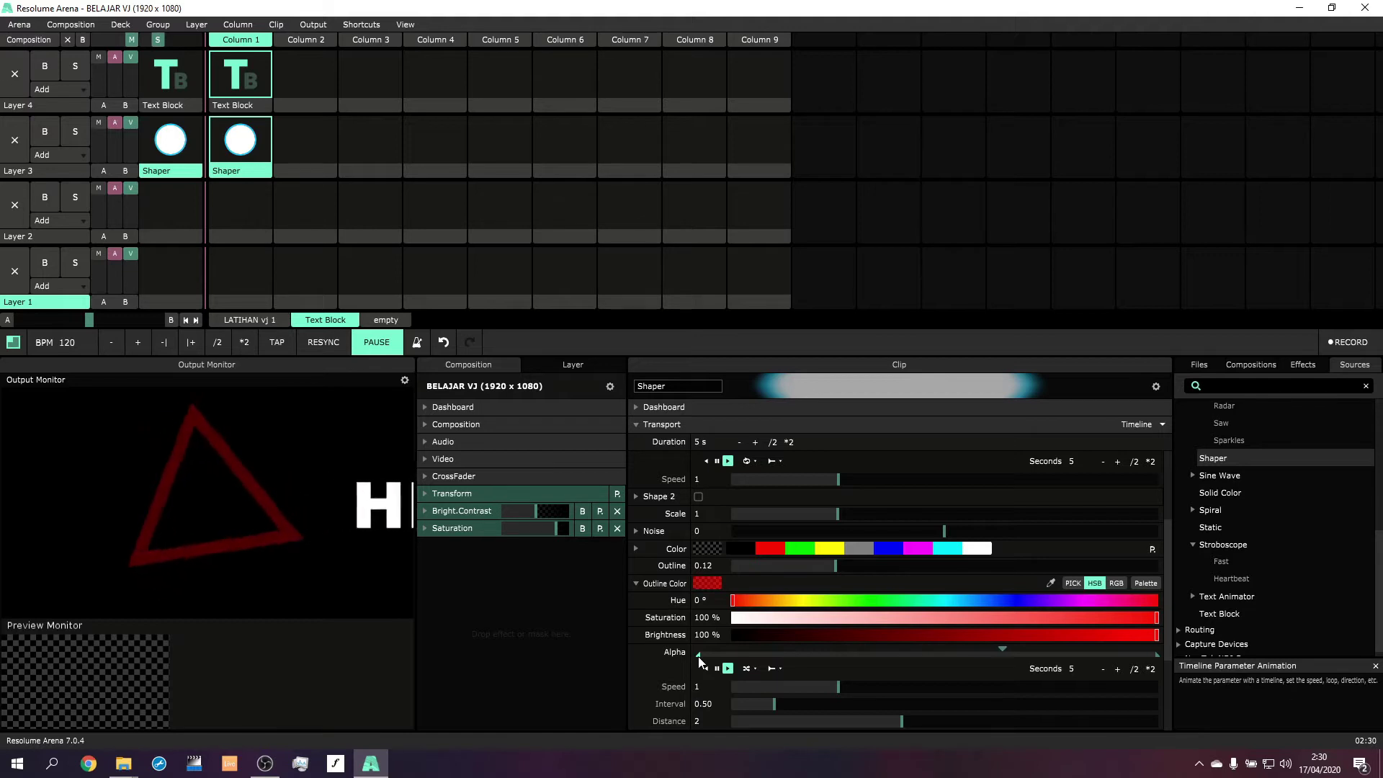
Step: Raise the outline alpha animation's lower limit to just below mid-range, set its speed to 10 and collapse the outline colour settings
left_click_drag(702, 655, 920, 654)
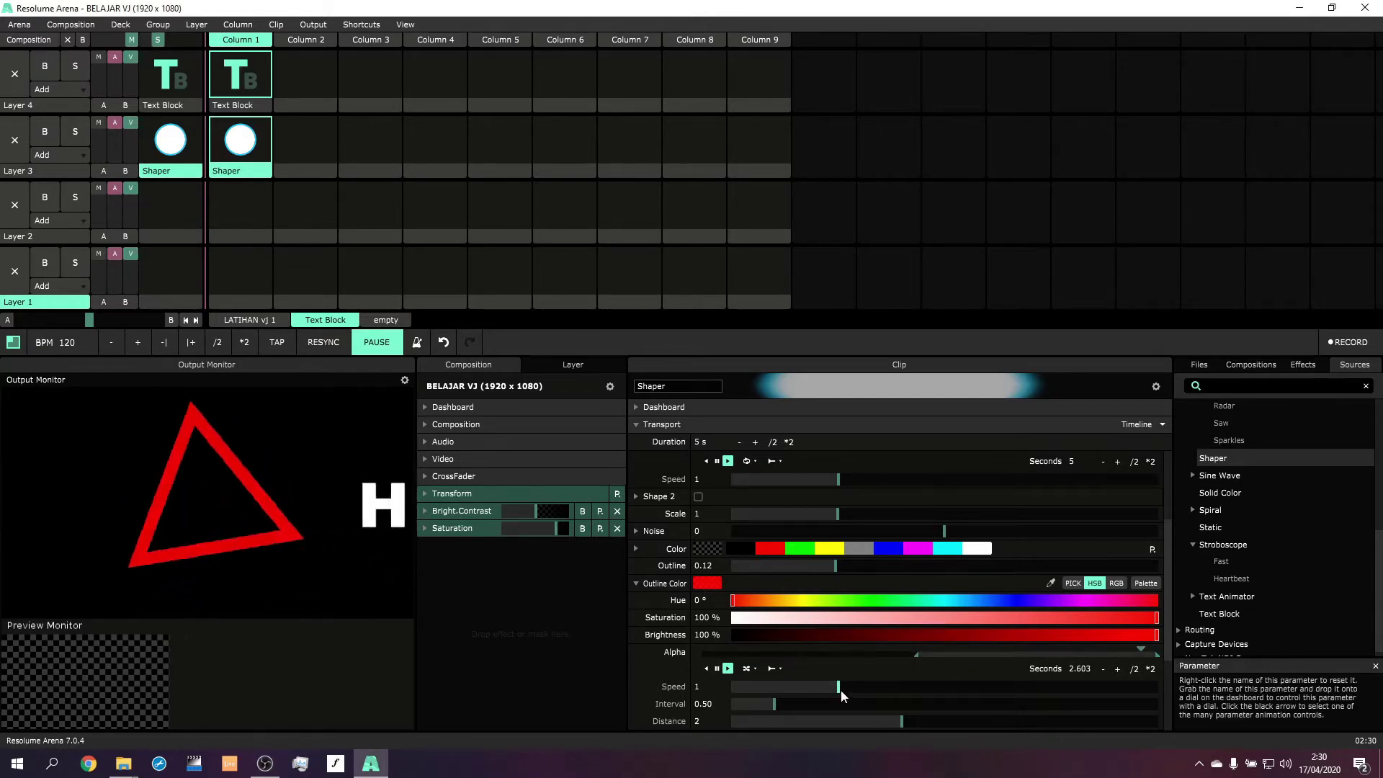
left_click_drag(841, 690, 1229, 712)
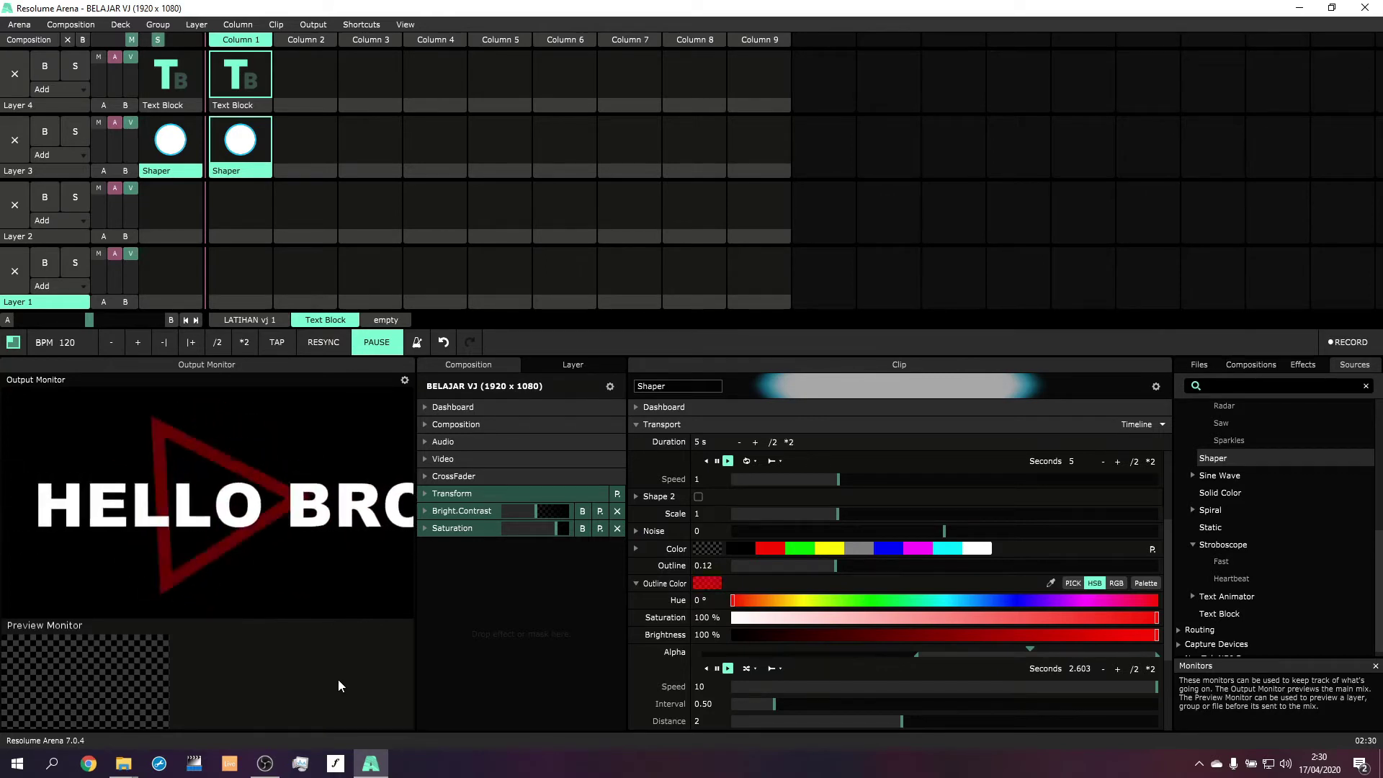
left_click(637, 582)
left_click(637, 634)
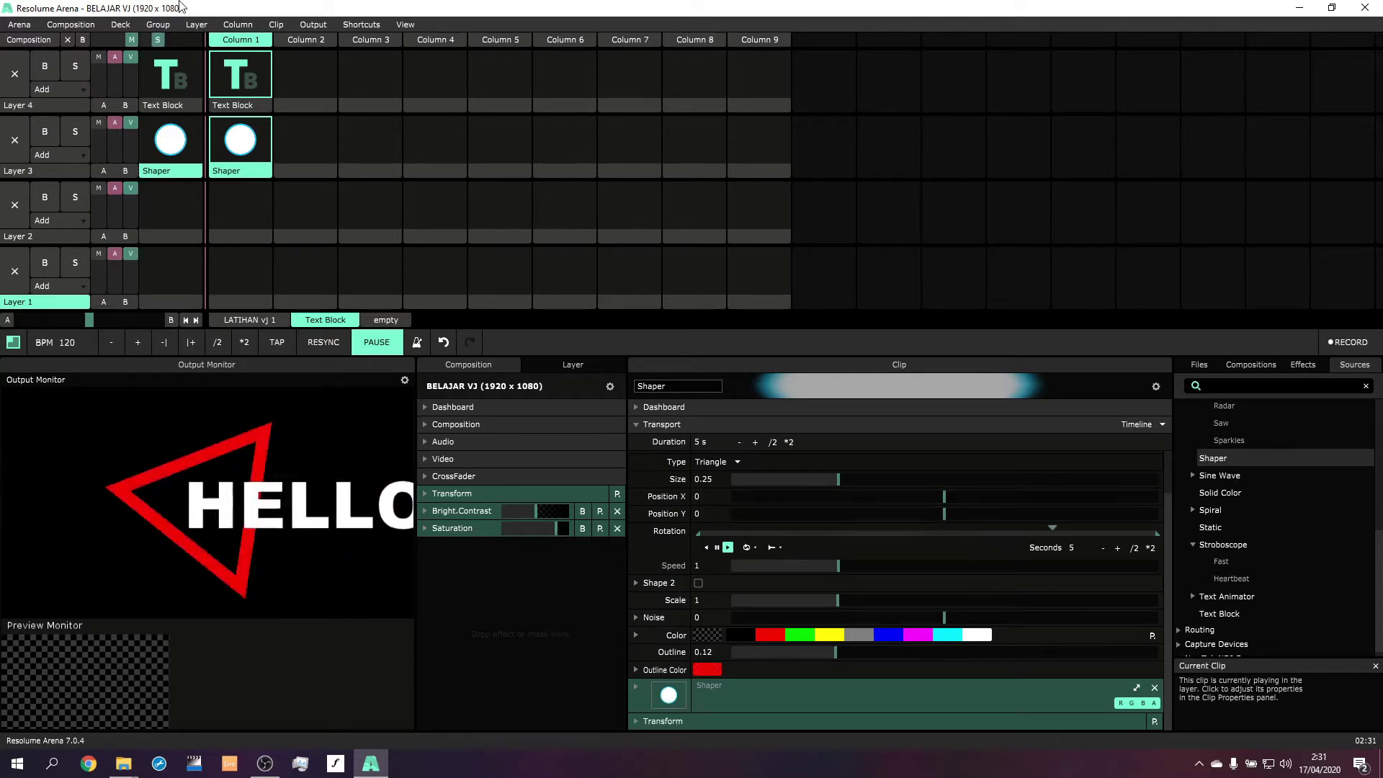
Step: Update the thumbnail of the Text Block clip in Layer 4, Column 1
left_click(246, 45)
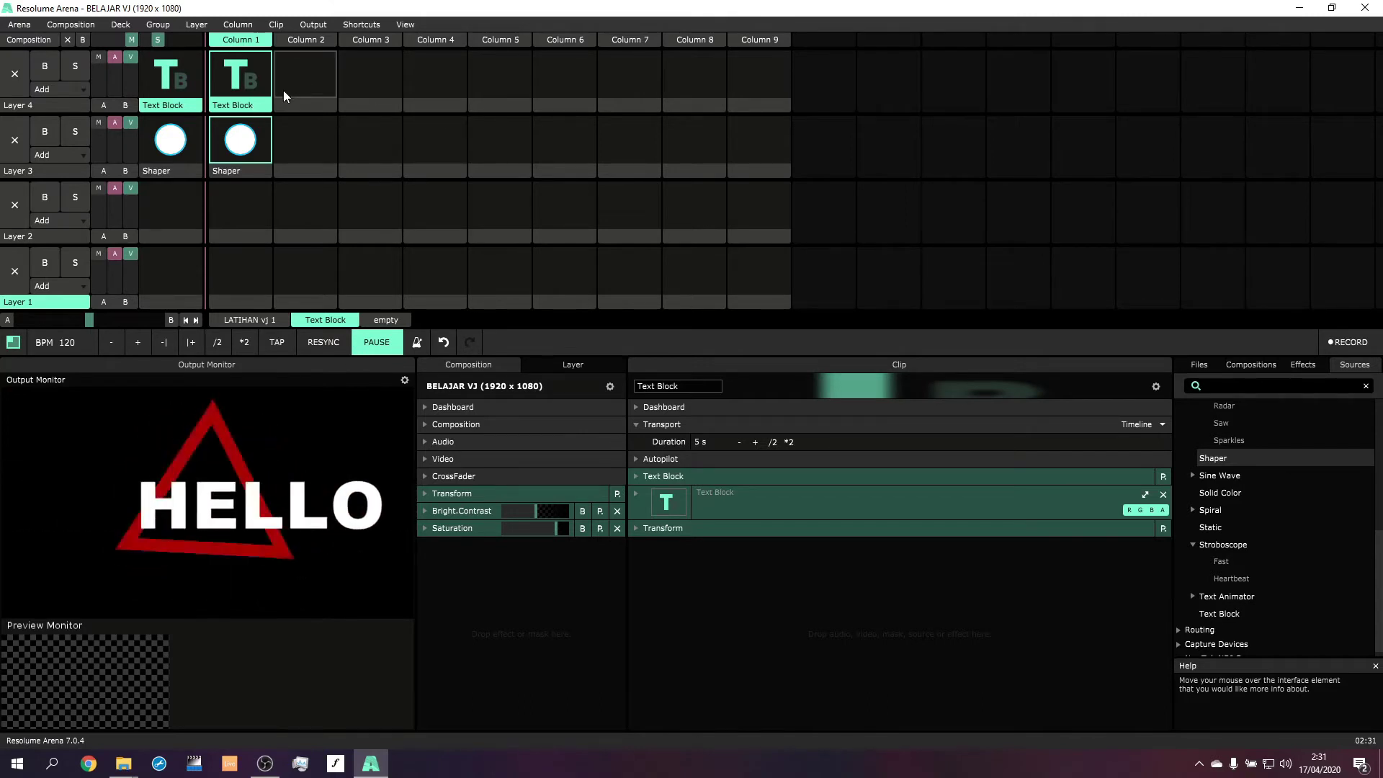
right_click(253, 102)
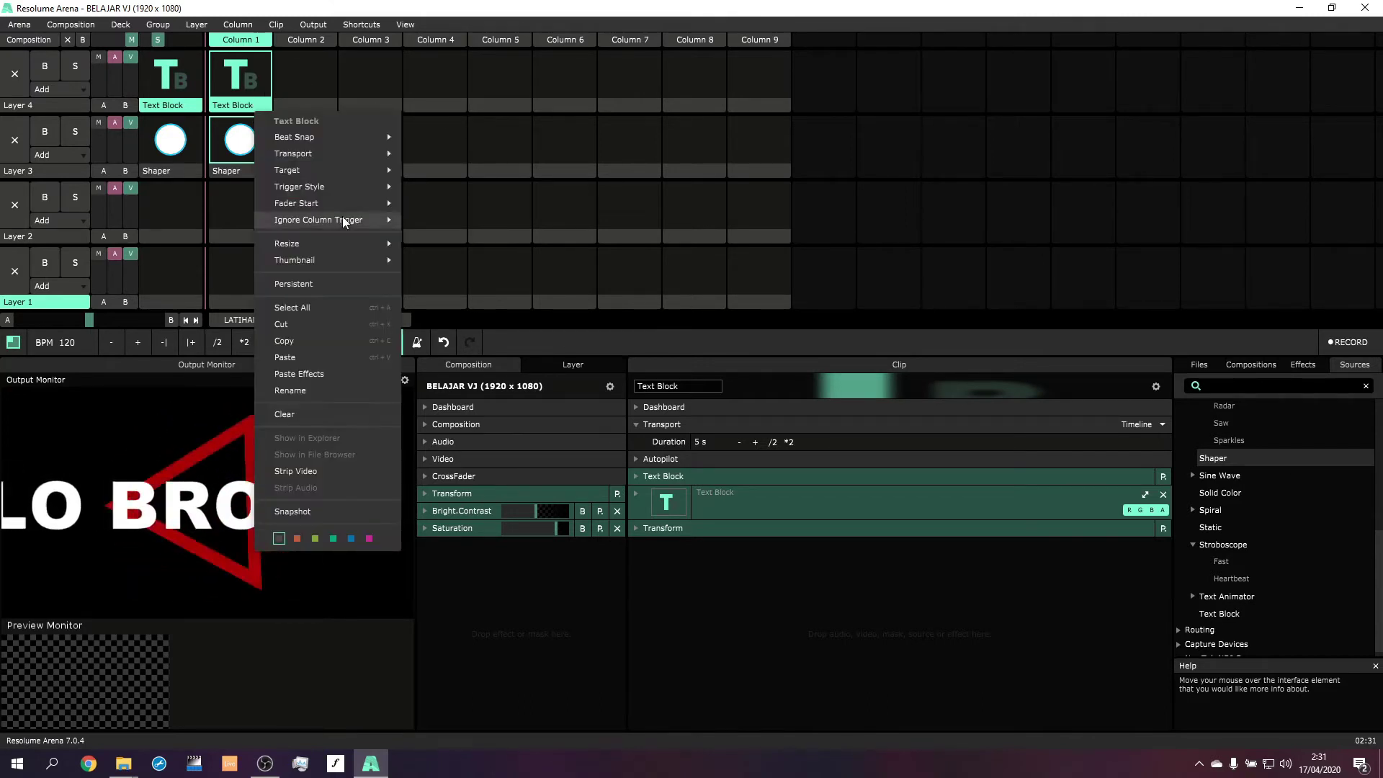
mouse_move(388, 250)
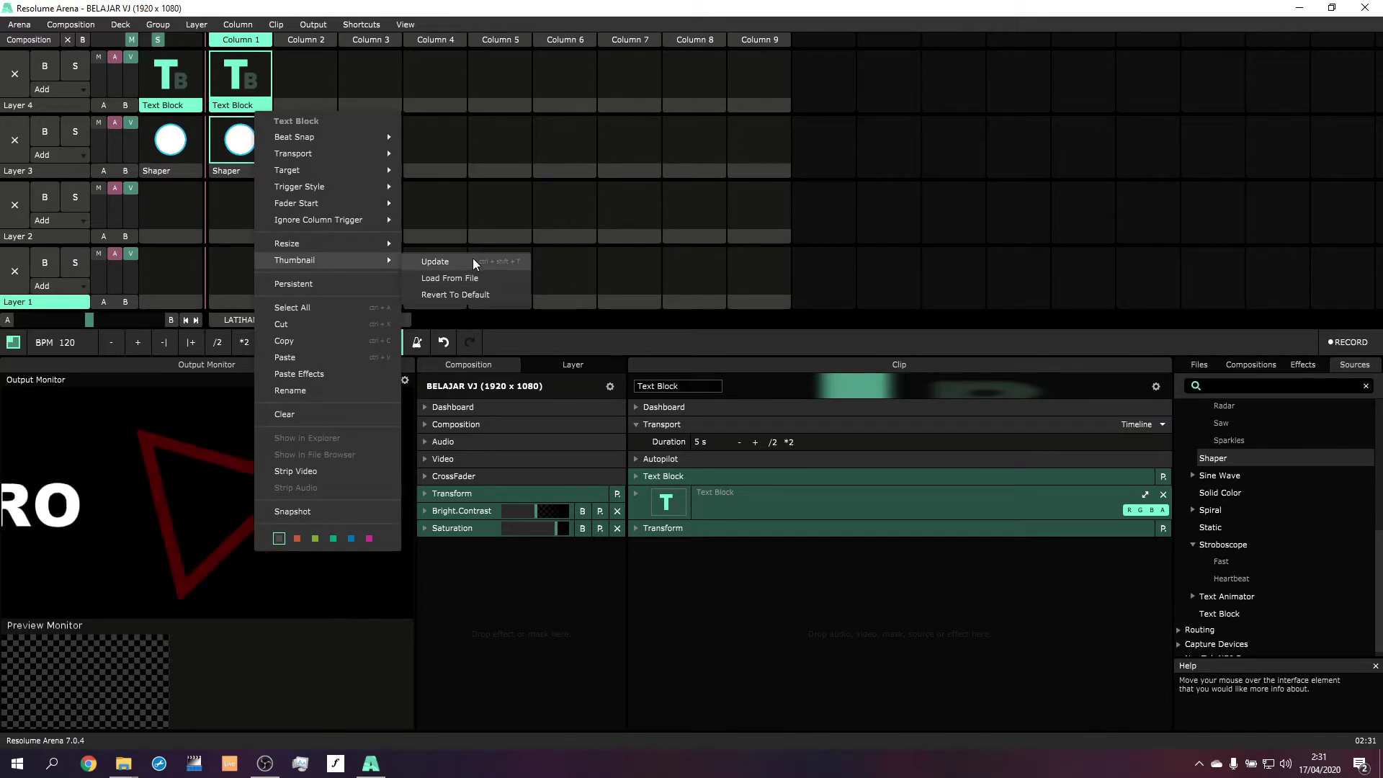
left_click(472, 262)
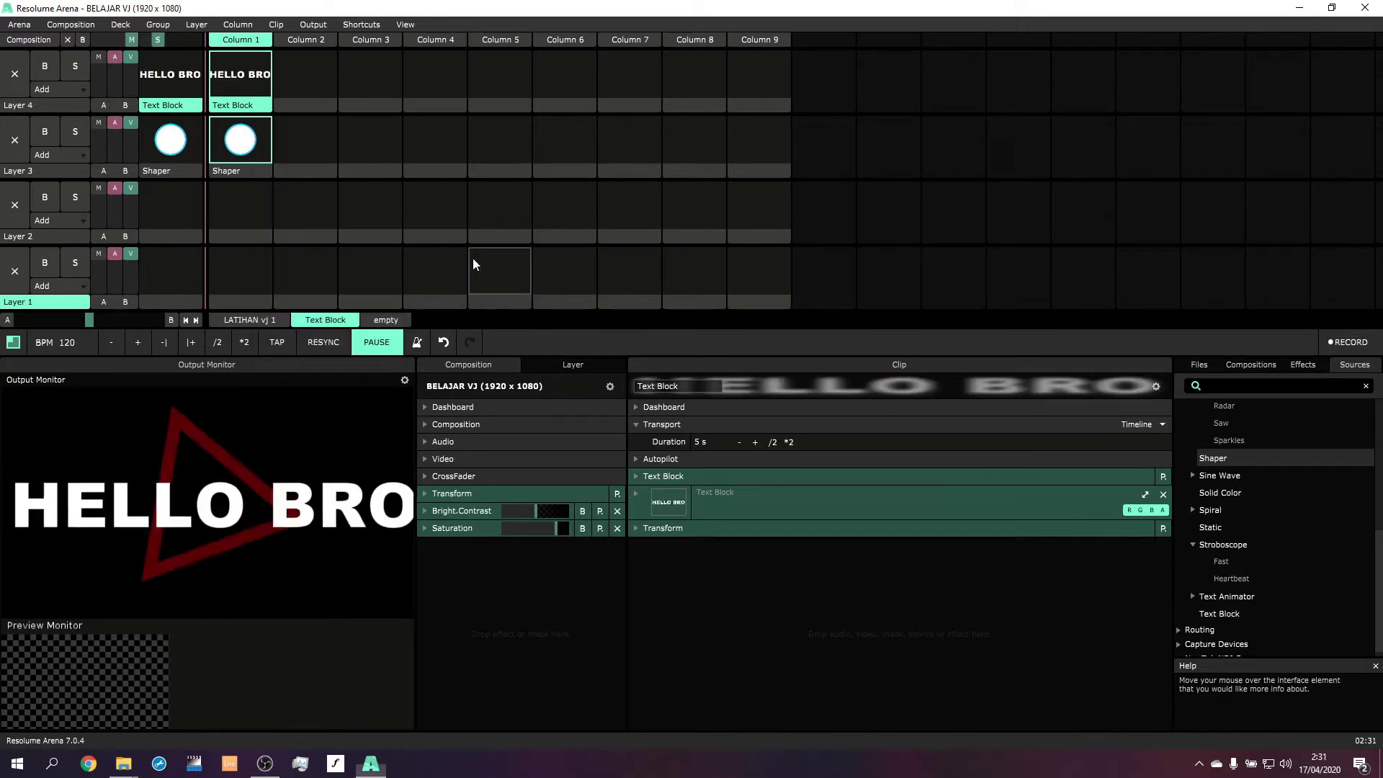
Step: Update the thumbnail of the Shaper clip in Layer 3, Column 1
left_click(249, 124)
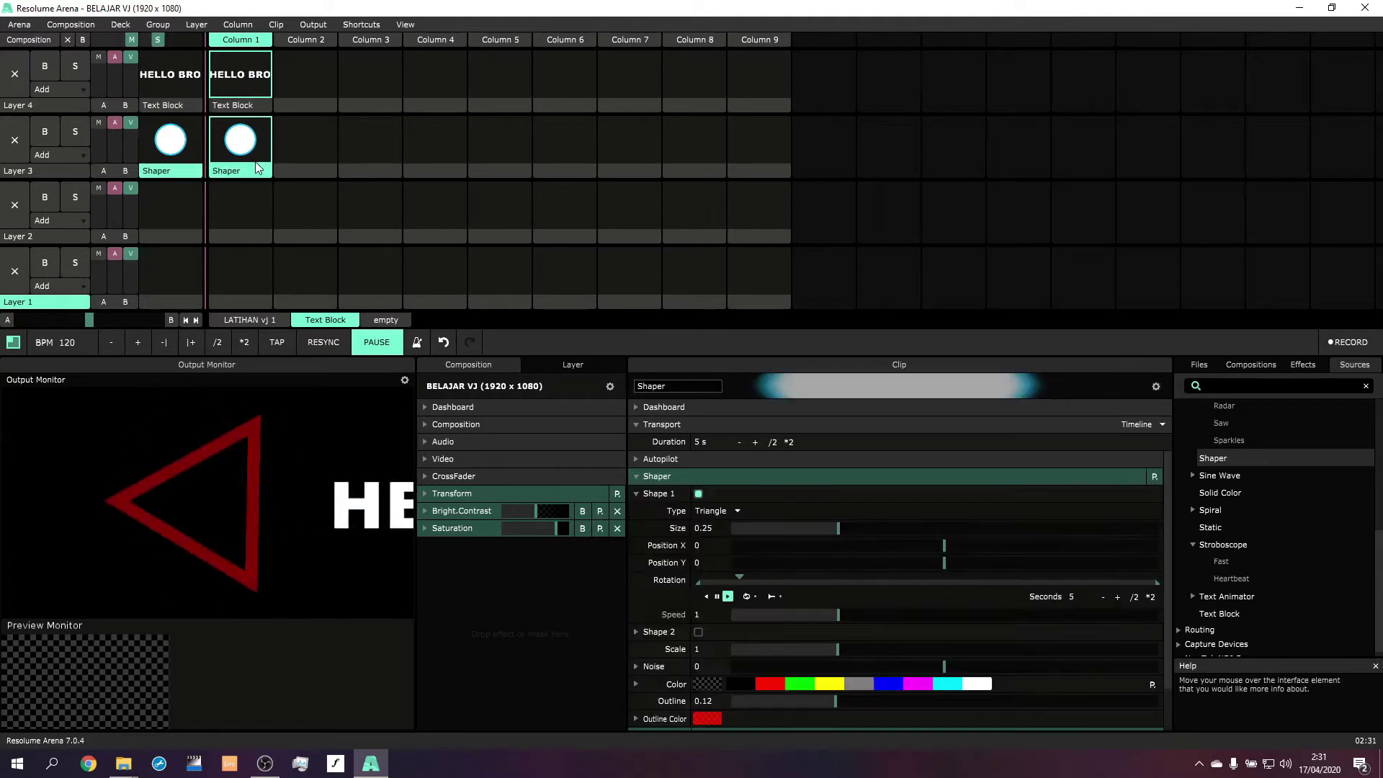
right_click(247, 177)
mouse_move(351, 313)
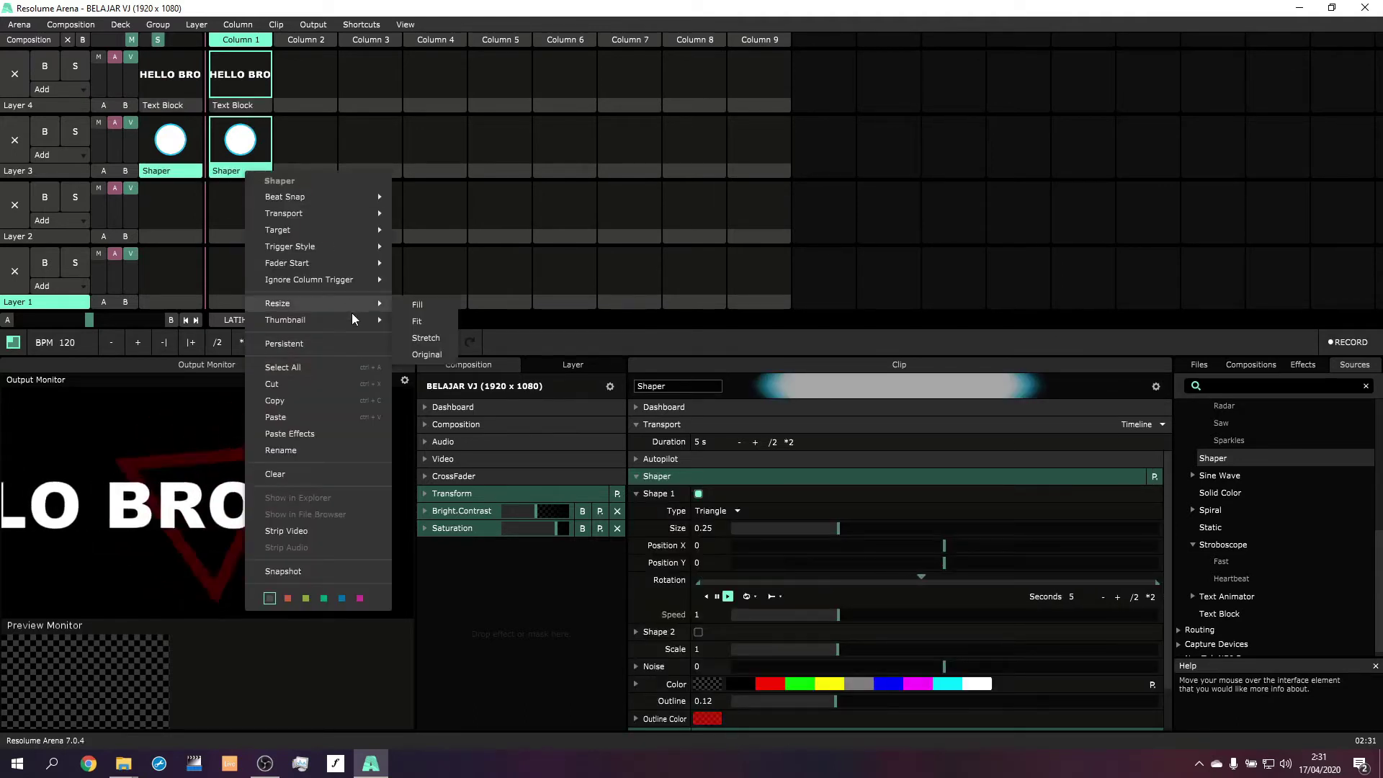
left_click(431, 322)
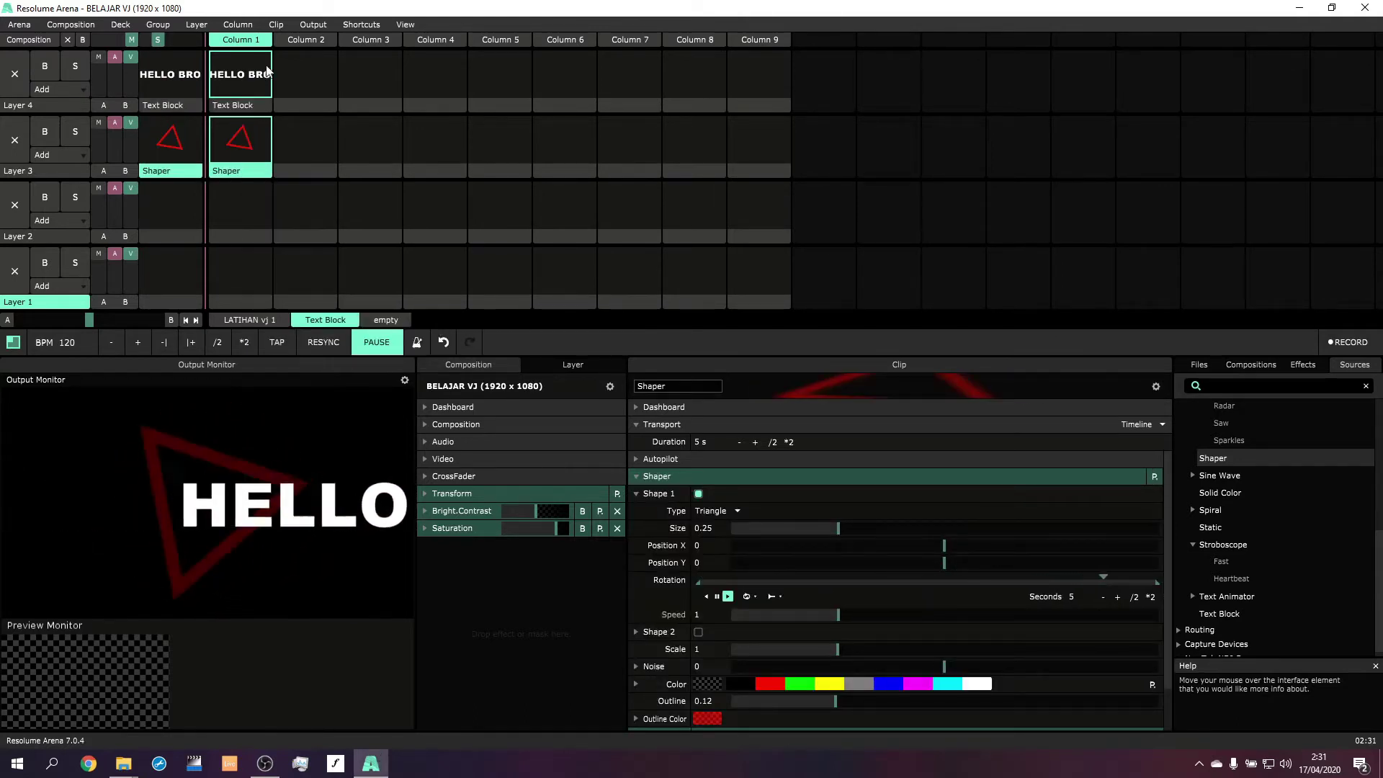
left_click(231, 72)
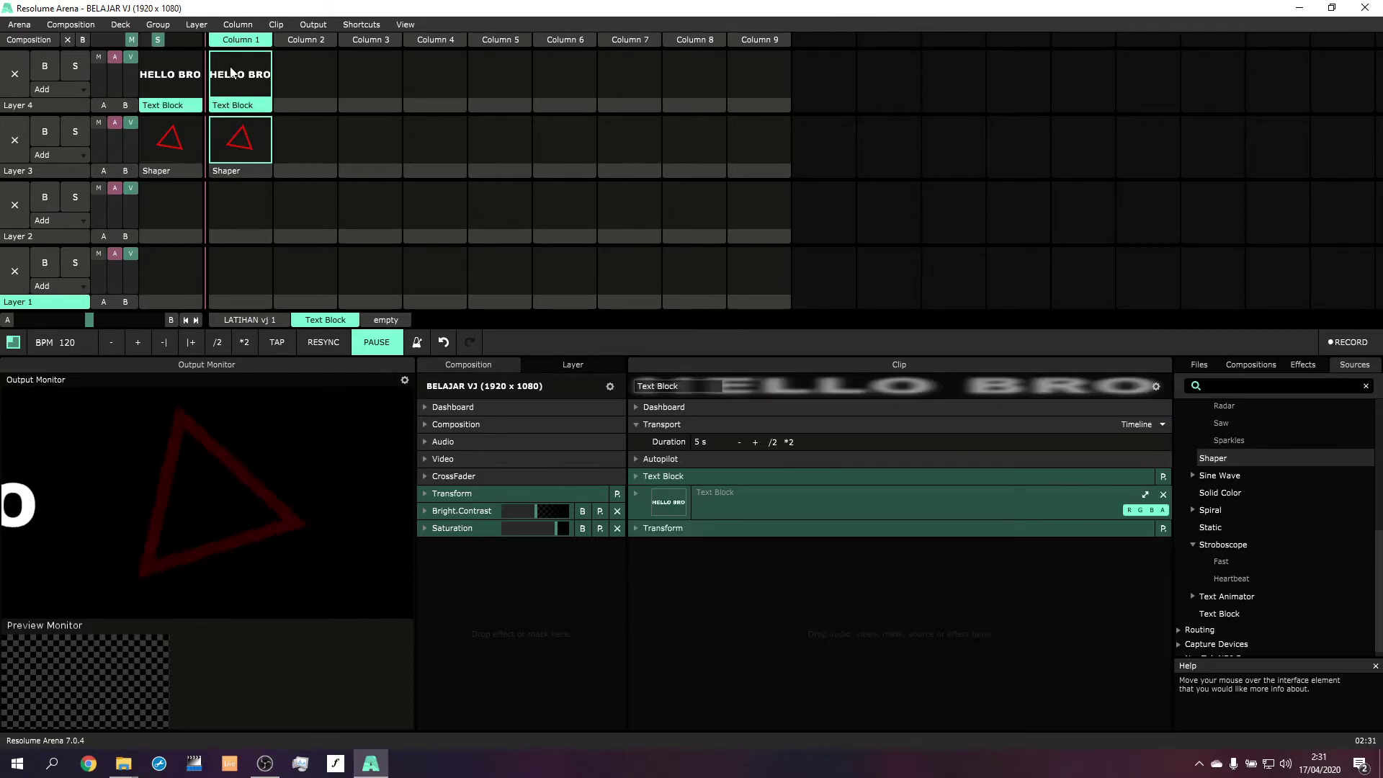
left_click(242, 138)
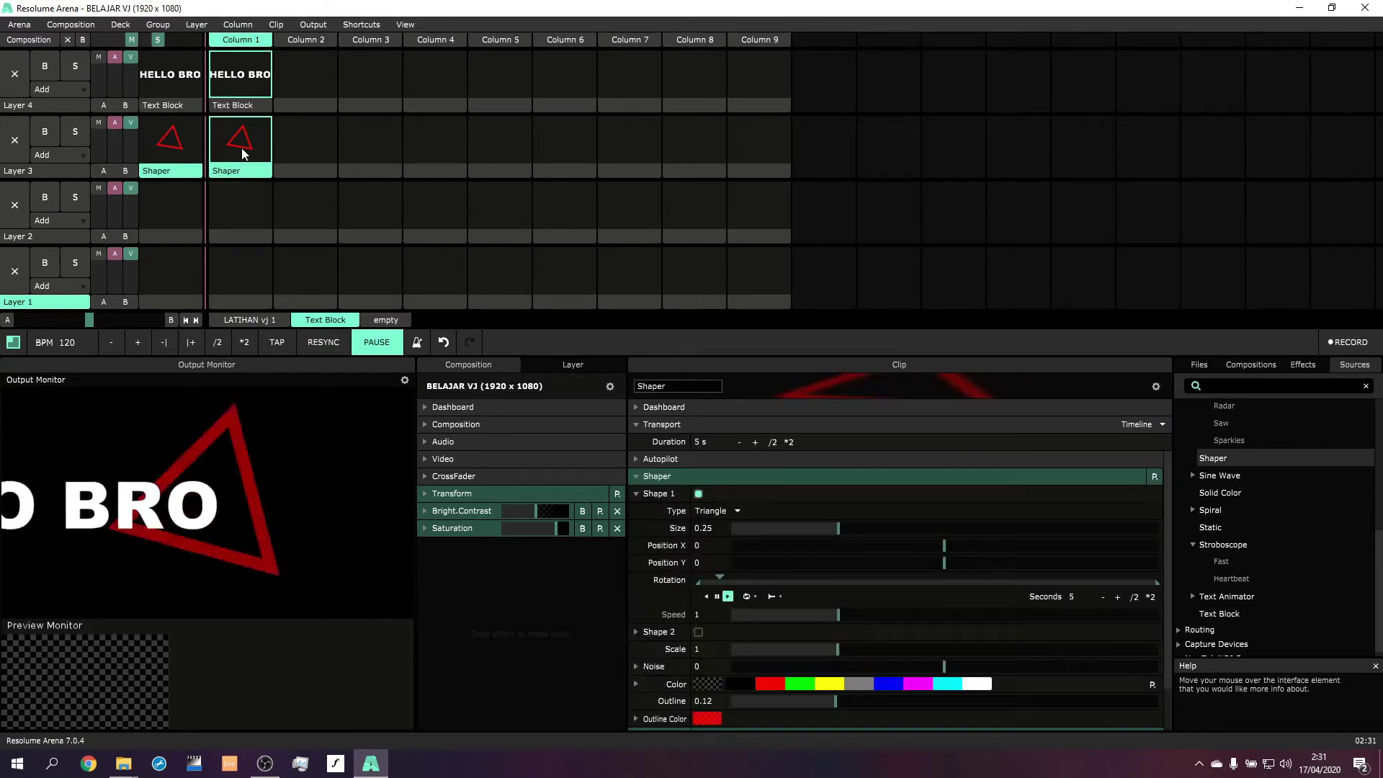
left_click(256, 41)
left_click(250, 145)
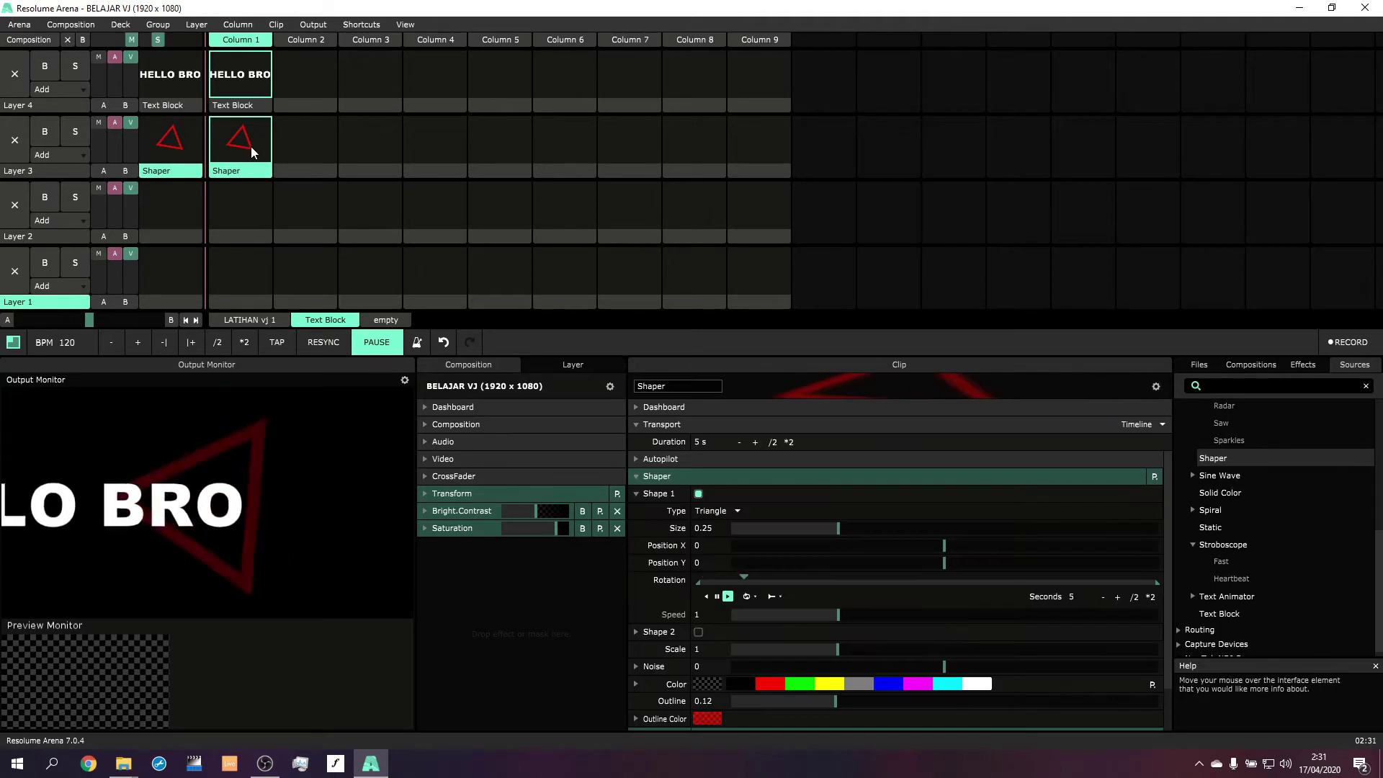
left_click(228, 43)
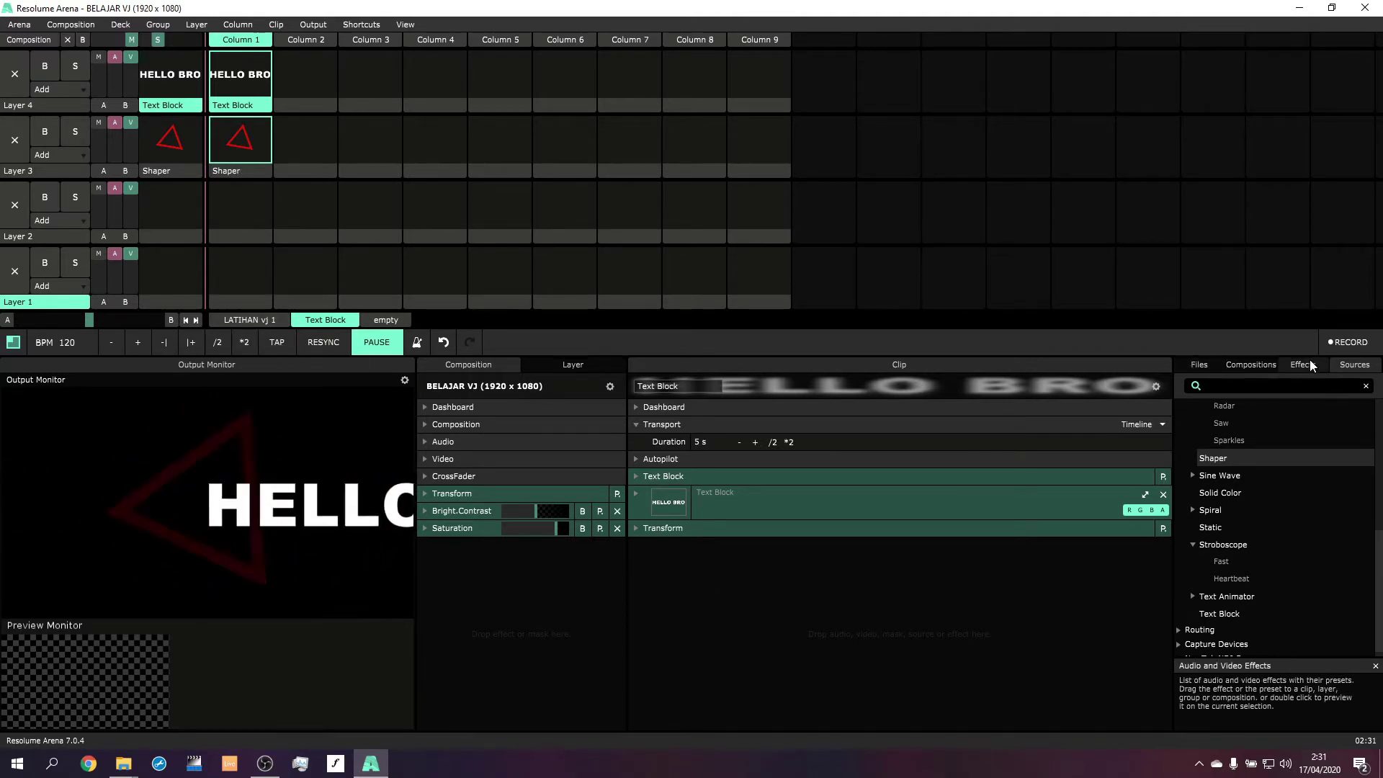
left_click(1198, 364)
left_click(1355, 365)
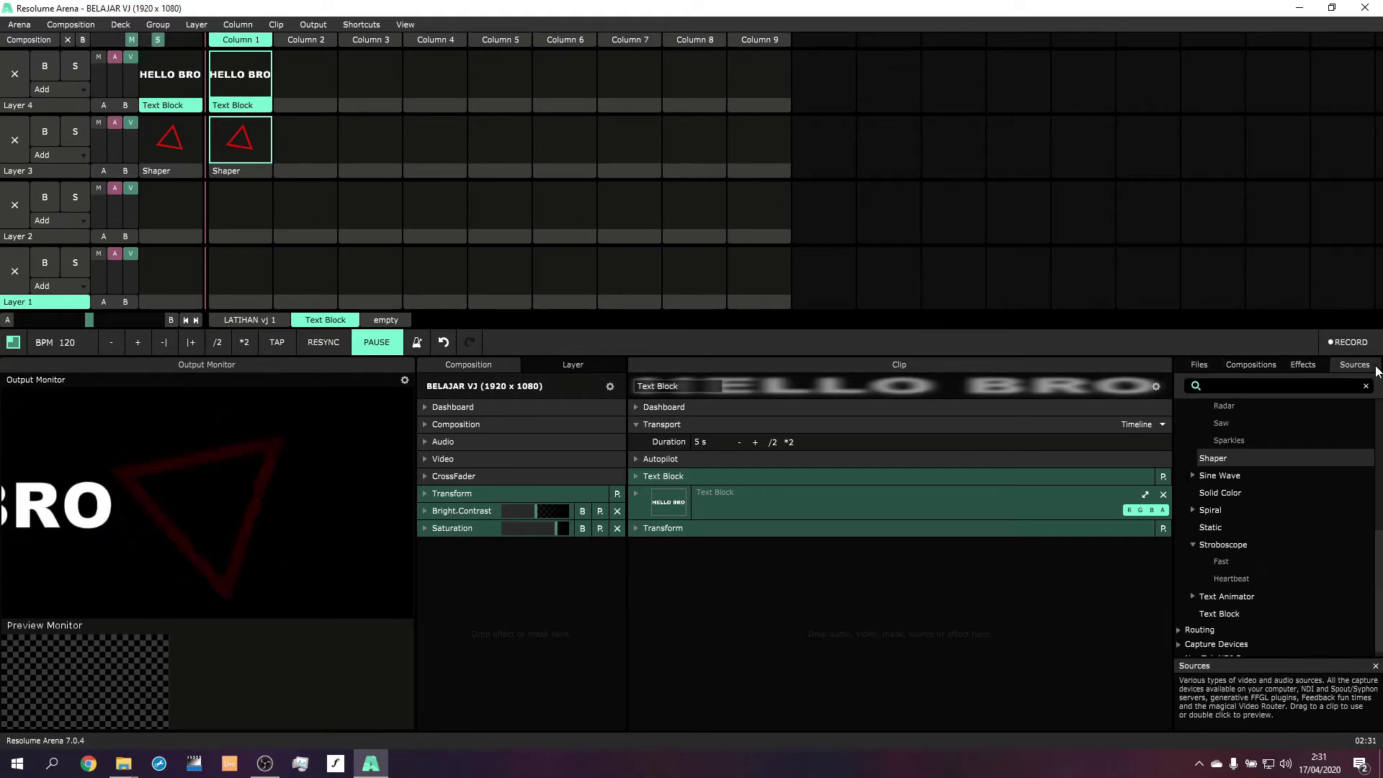
left_click(1202, 364)
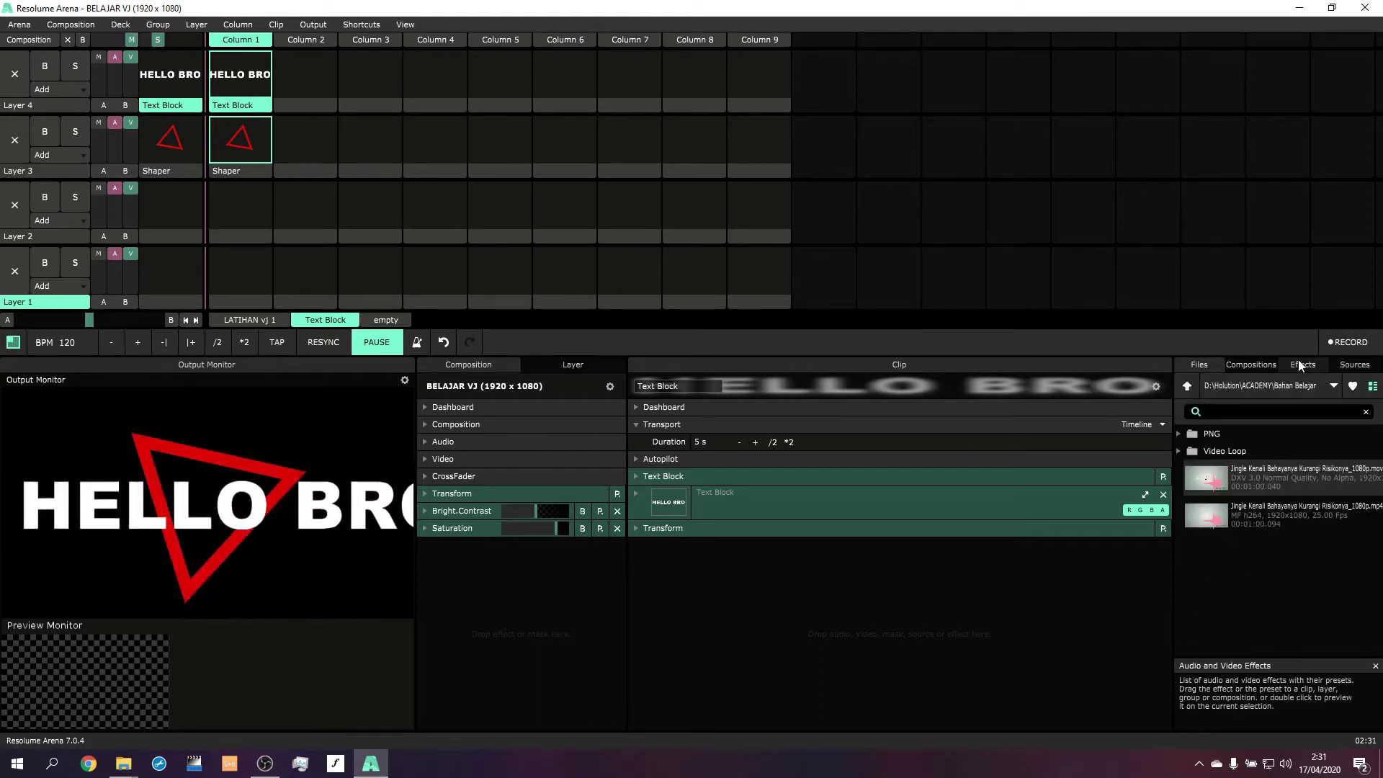
left_click(1341, 365)
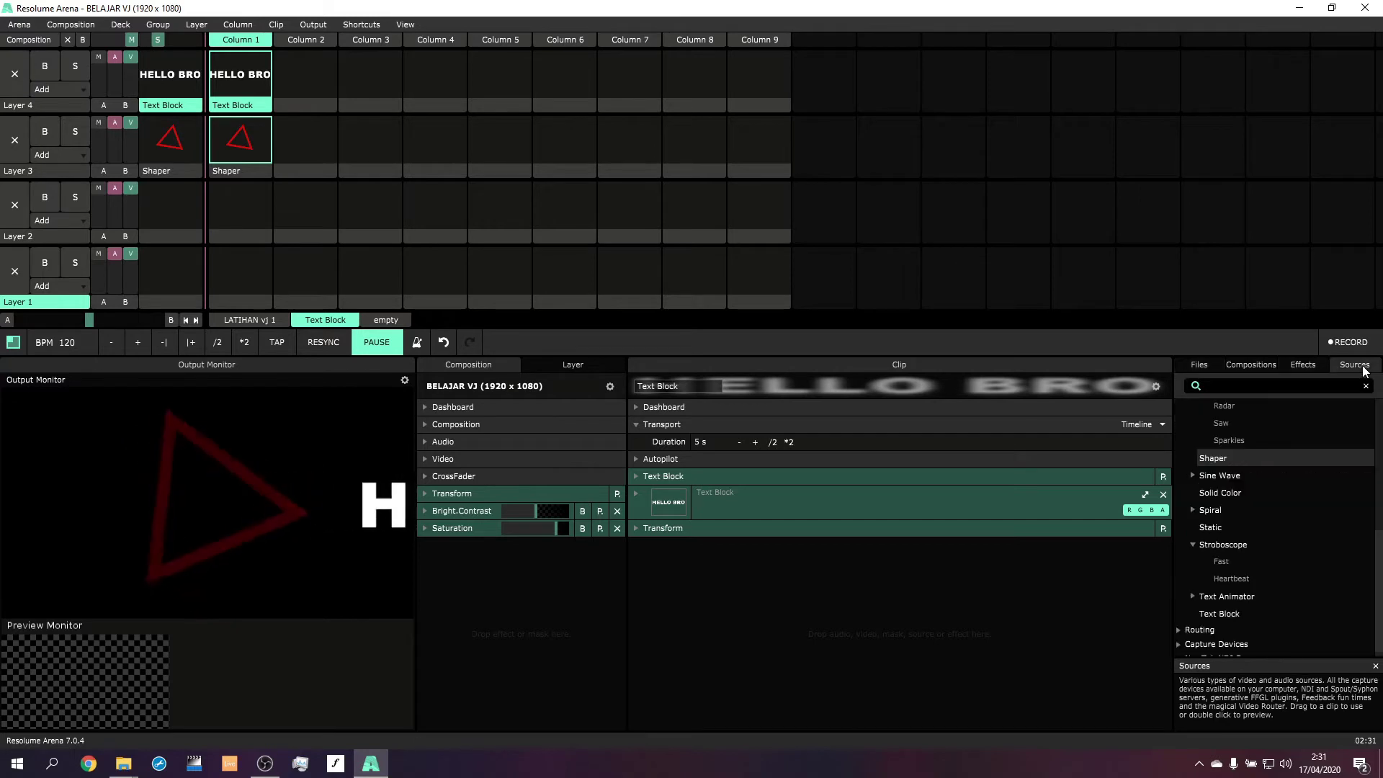
Step: Collapse the Rings presets and try the Gradient preset Dutch Sky as a playing clip in Layer 1, Column 1
scroll(1286, 556, "up", 10)
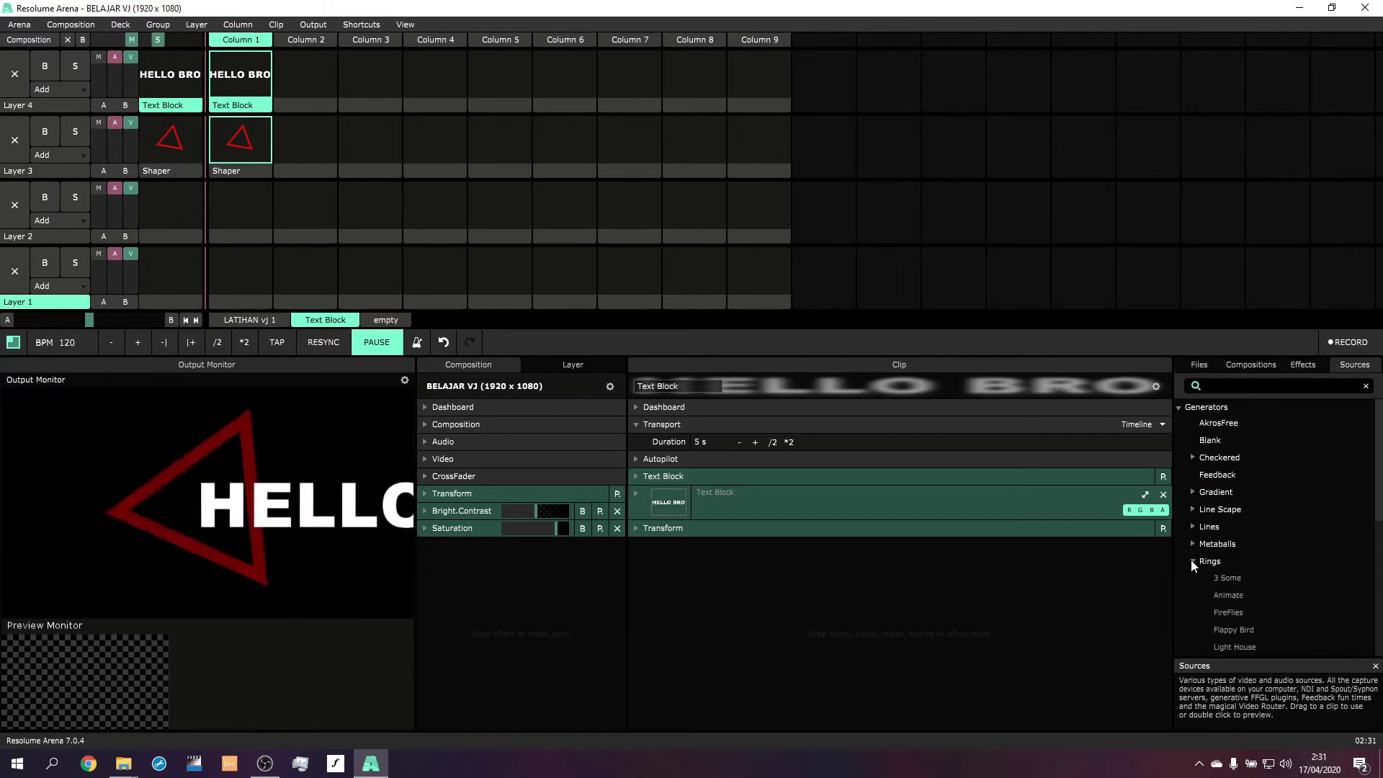
left_click(1192, 562)
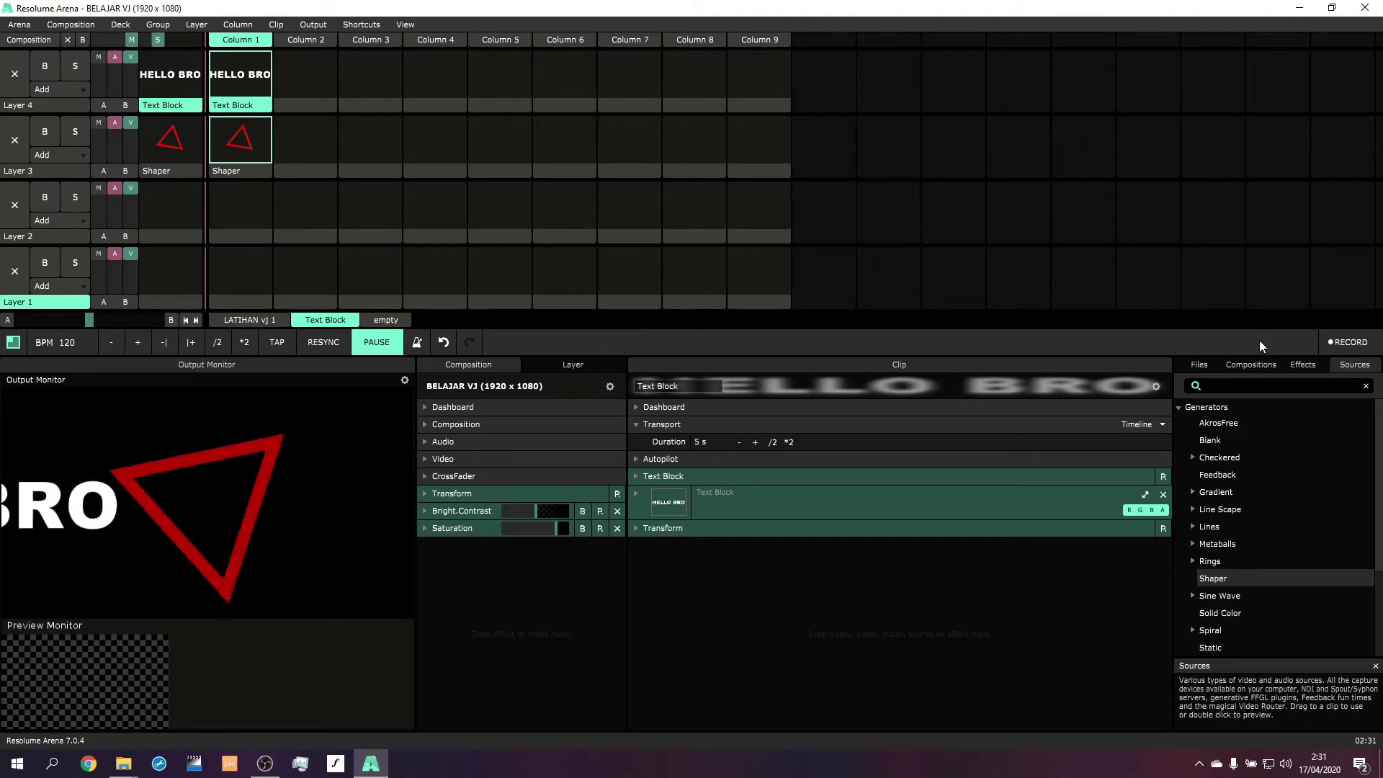
left_click(1196, 494)
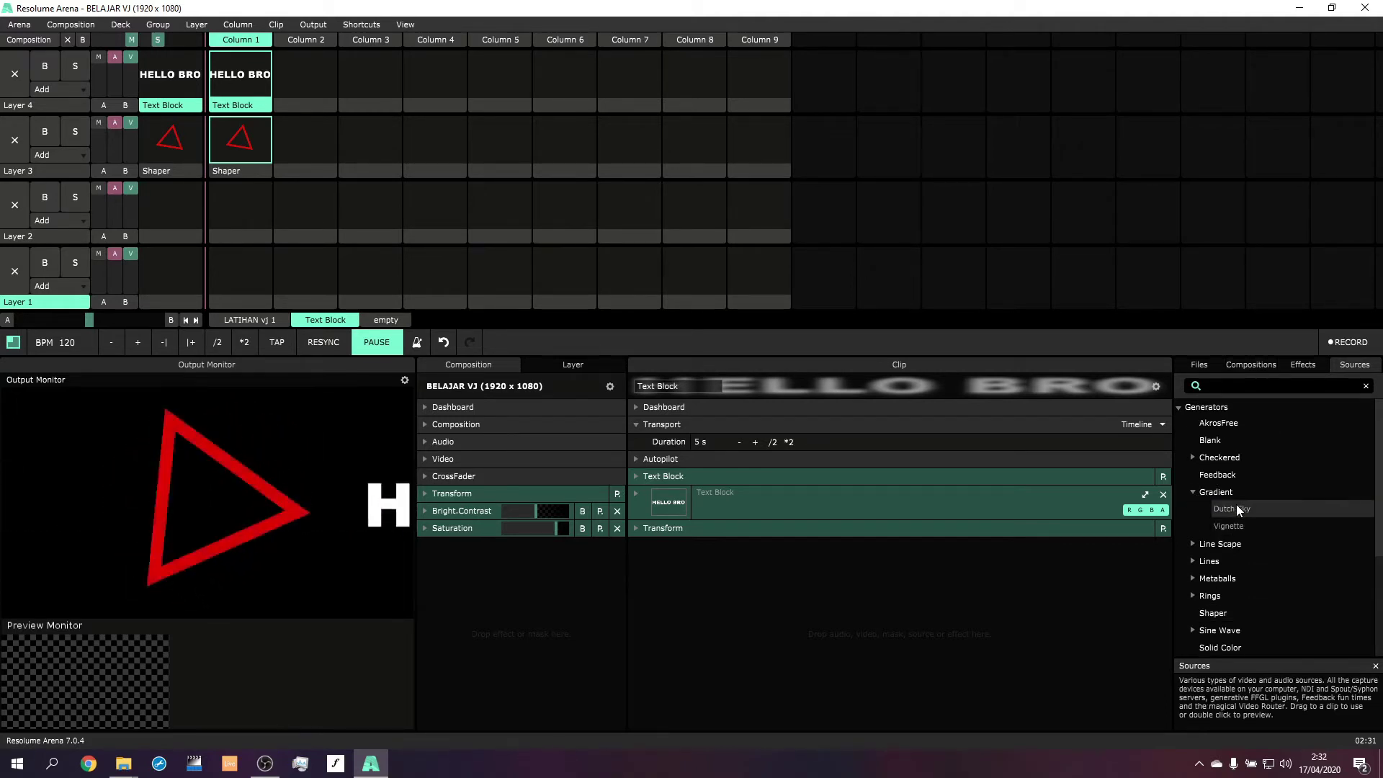
left_click_drag(681, 361, 258, 266)
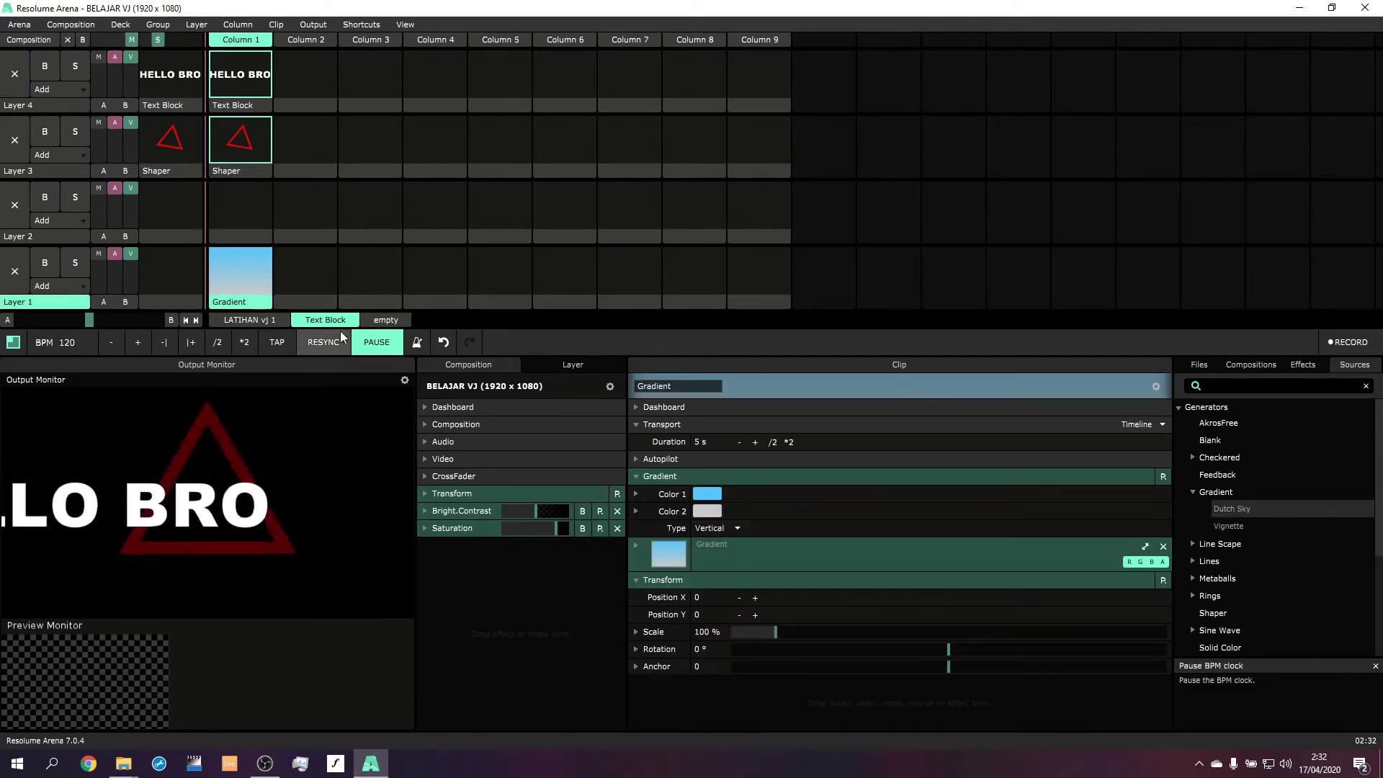
left_click(256, 275)
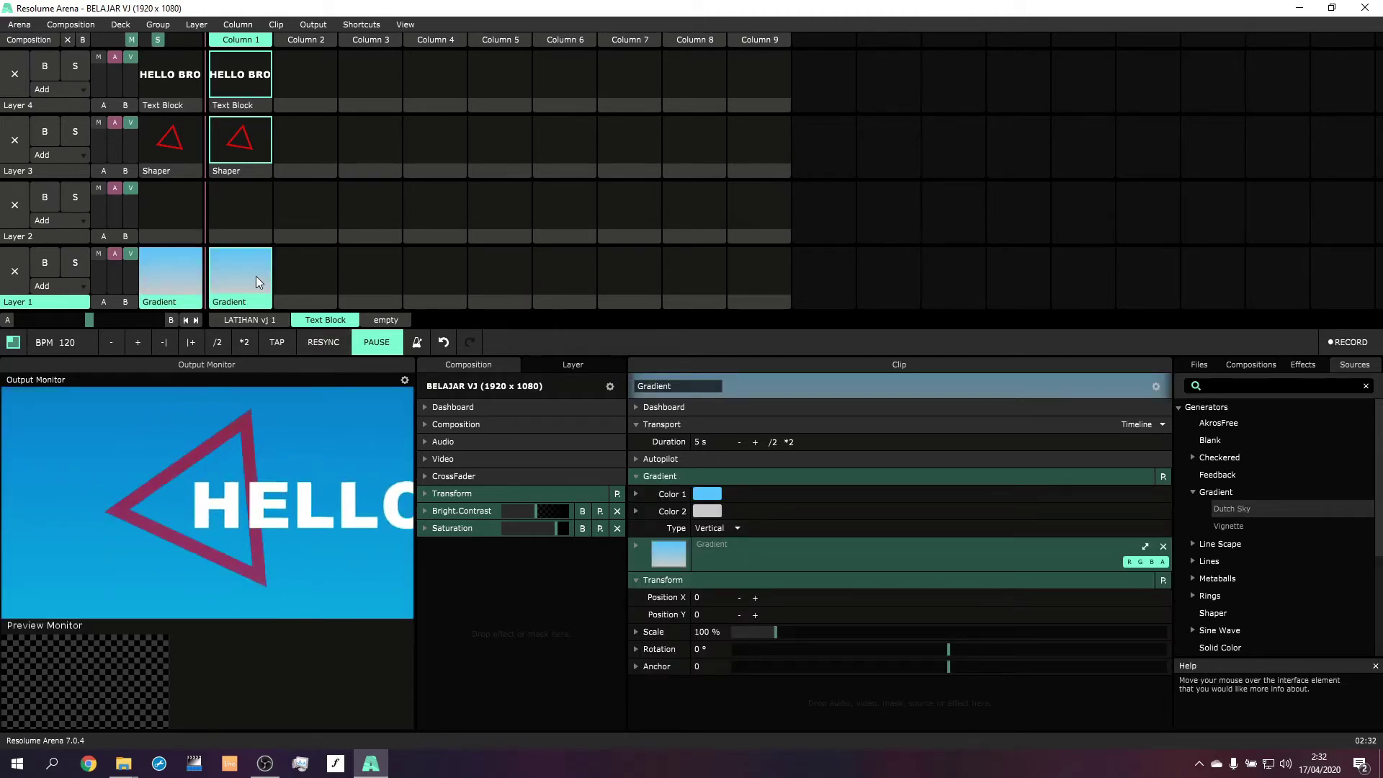
Step: Try the Static source and the Heartbeat Stroboscope preset as the clip in Layer 1, Column 1
scroll(1247, 620, "down", 3)
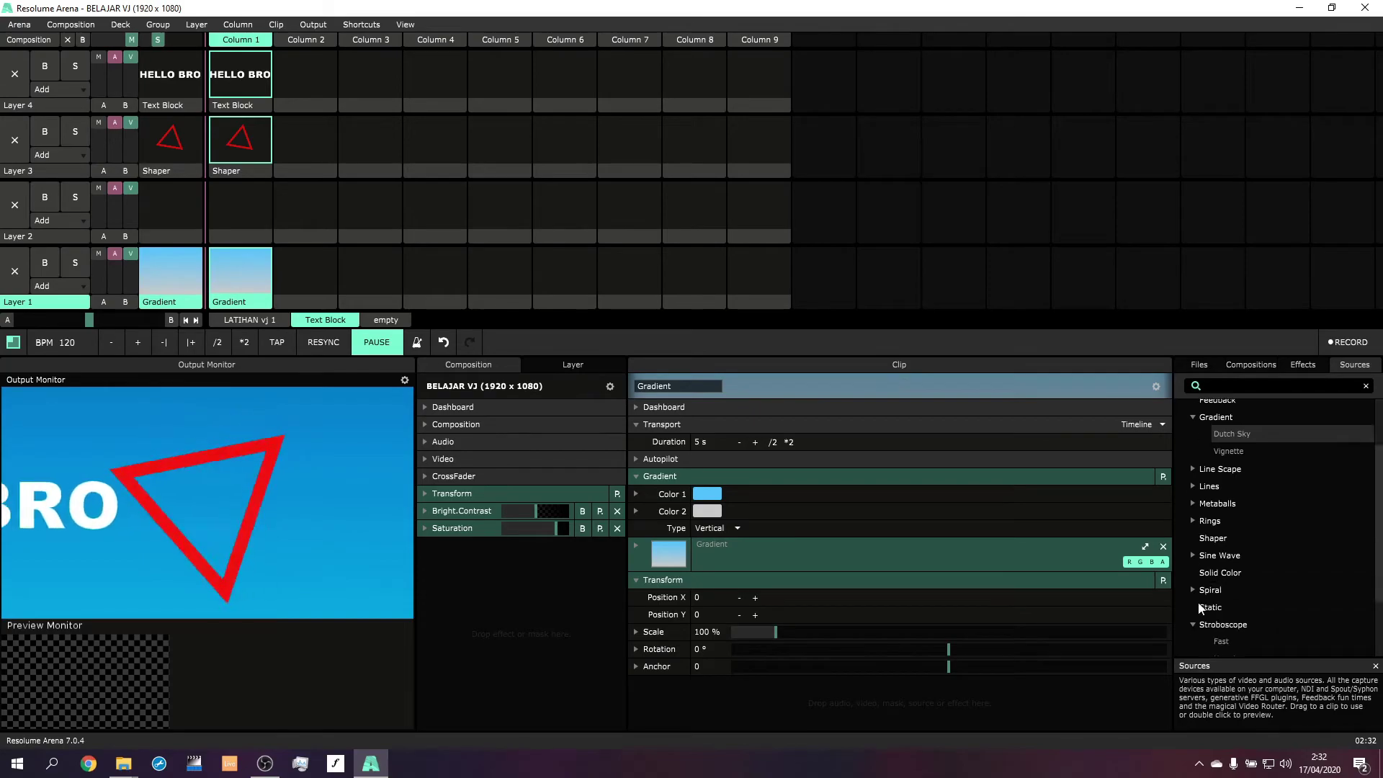
left_click_drag(1223, 573, 229, 285)
left_click(235, 275)
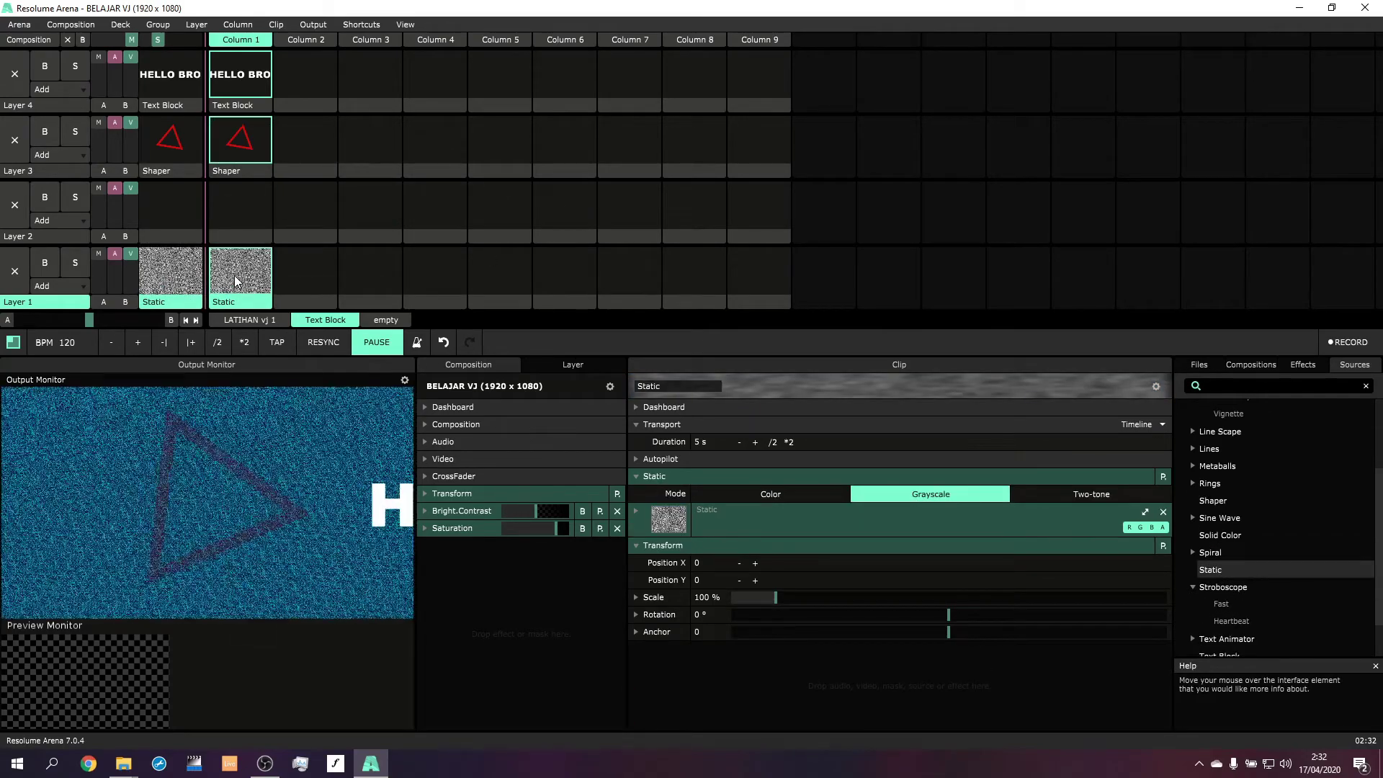
left_click_drag(1229, 617, 257, 280)
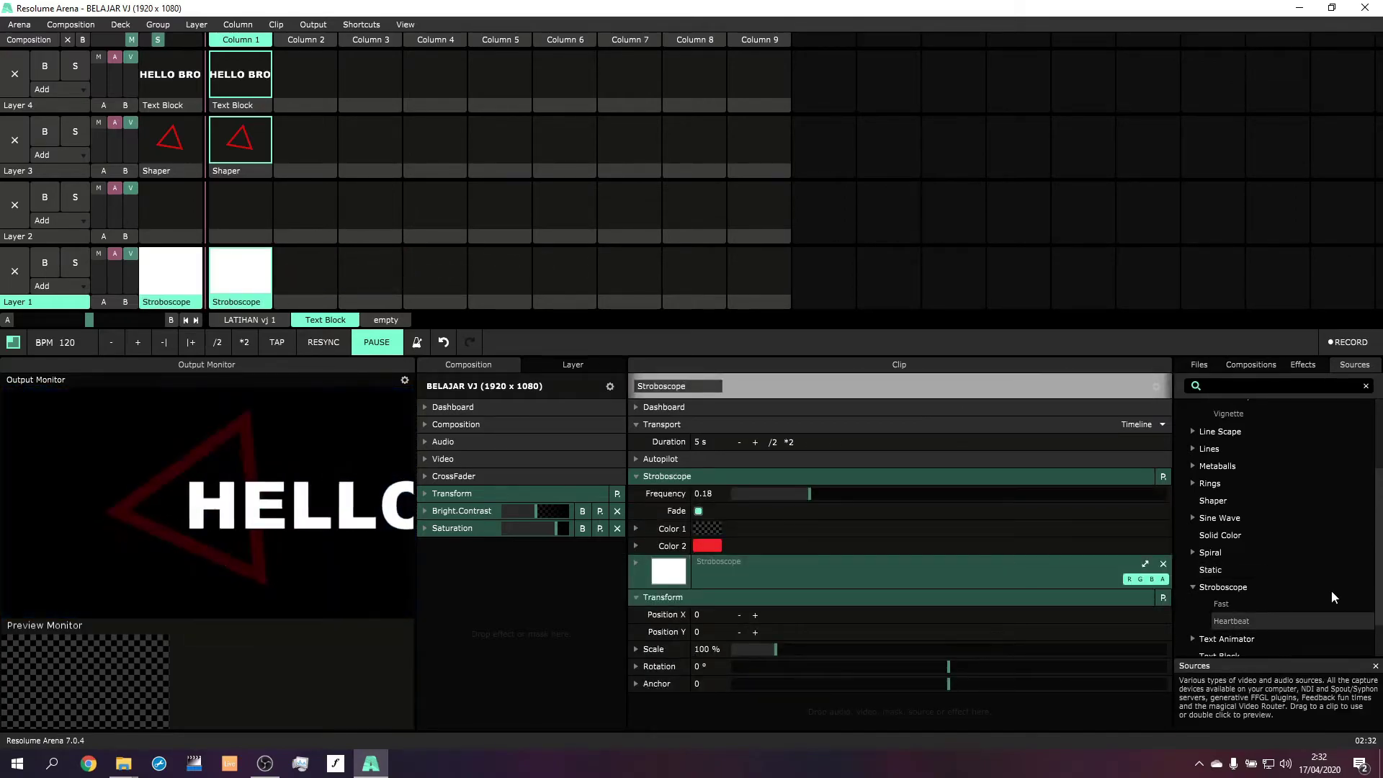
Step: Replace the clip in Layer 1, Column 1 with the Text Block source
scroll(1315, 577, "down", 1)
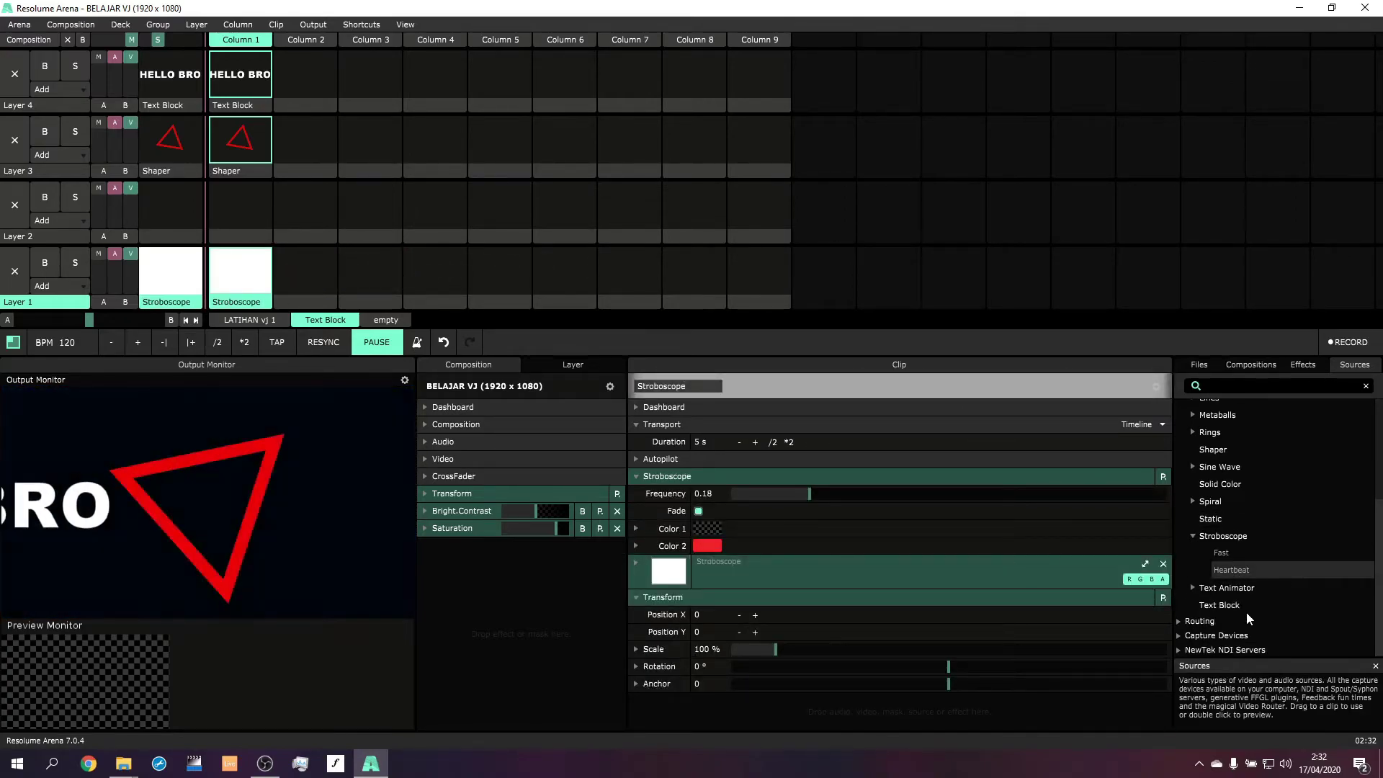
left_click_drag(1223, 605, 267, 281)
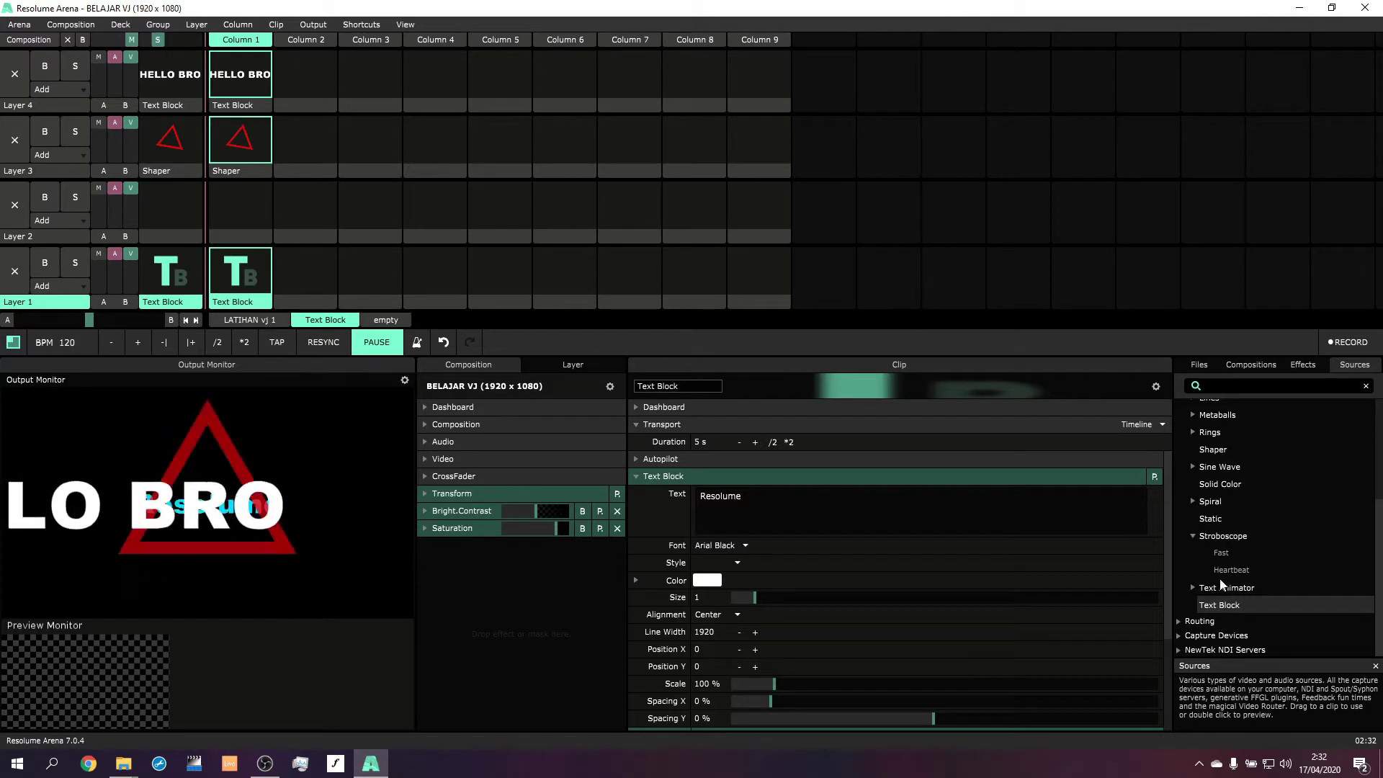
Step: Replace the clip in Layer 1, Column 1 with the Micro encounters preset of the Metaballs source
scroll(1222, 585, "up", 2)
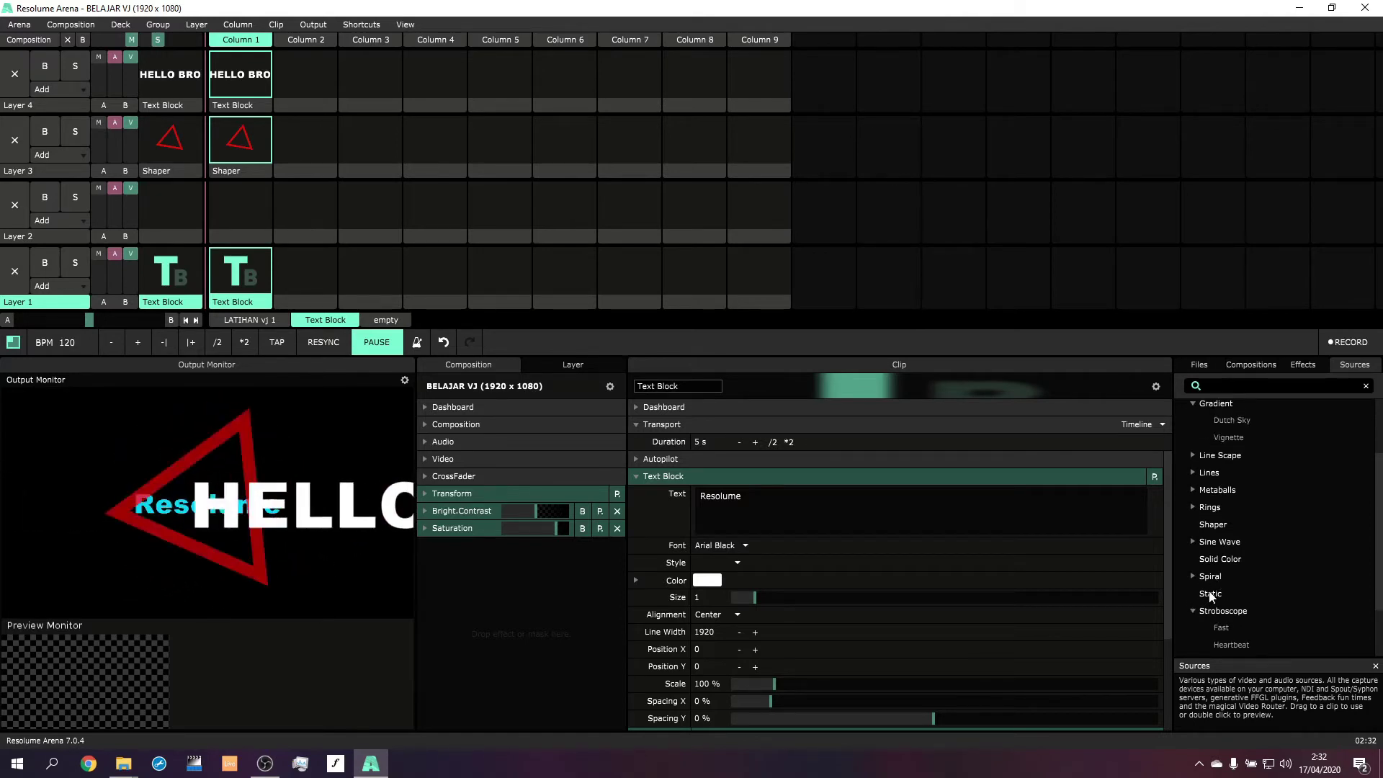
scroll(1211, 597, "up", 2)
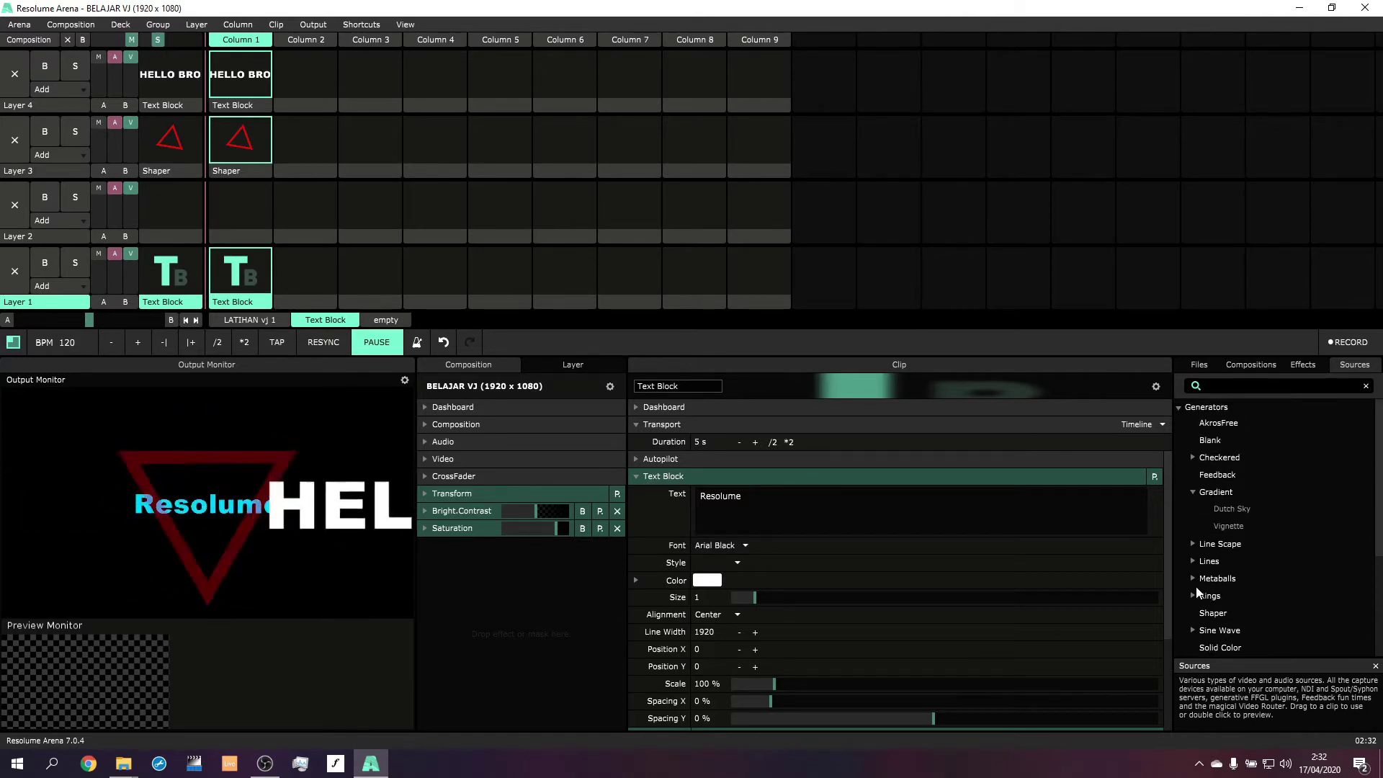
left_click(1191, 491)
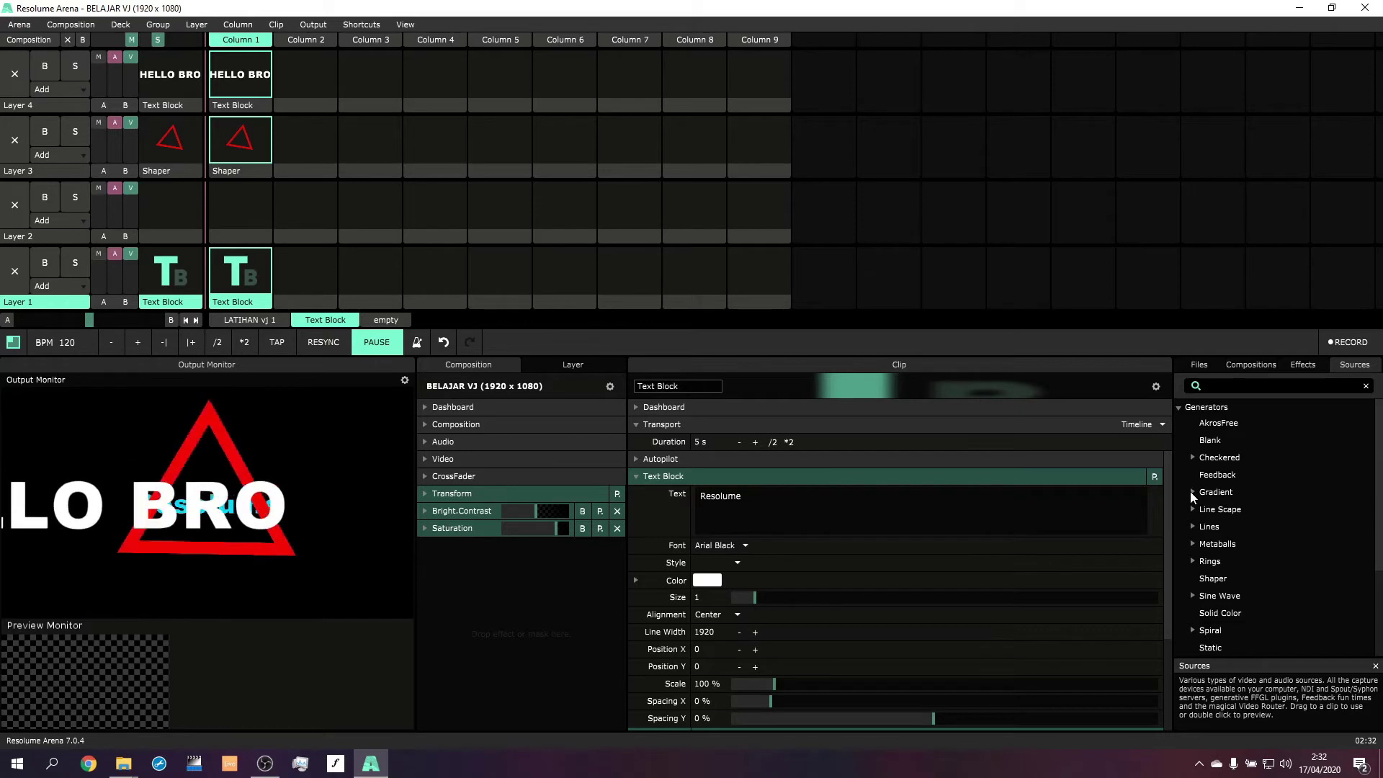
left_click(1191, 543)
scroll(1235, 594, "down", 2)
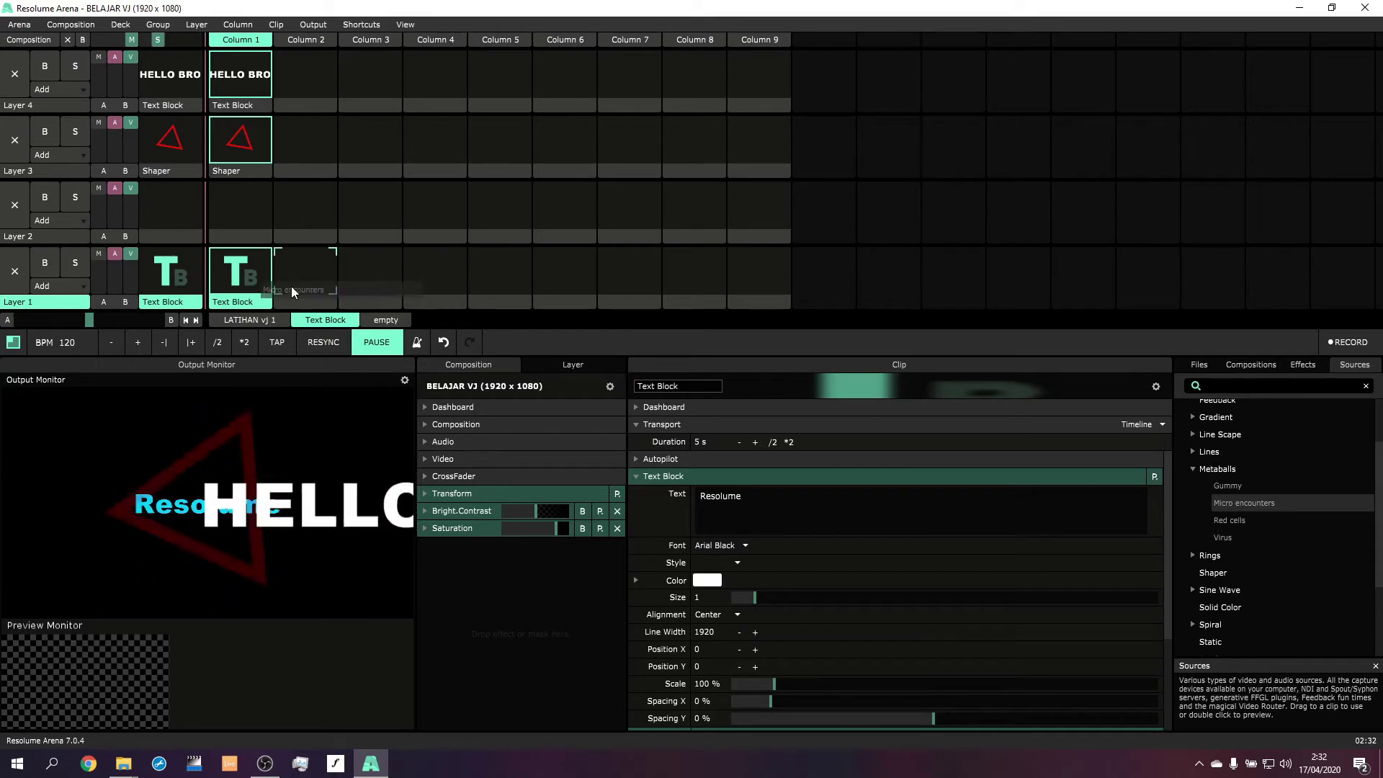
left_click_drag(292, 291, 235, 275)
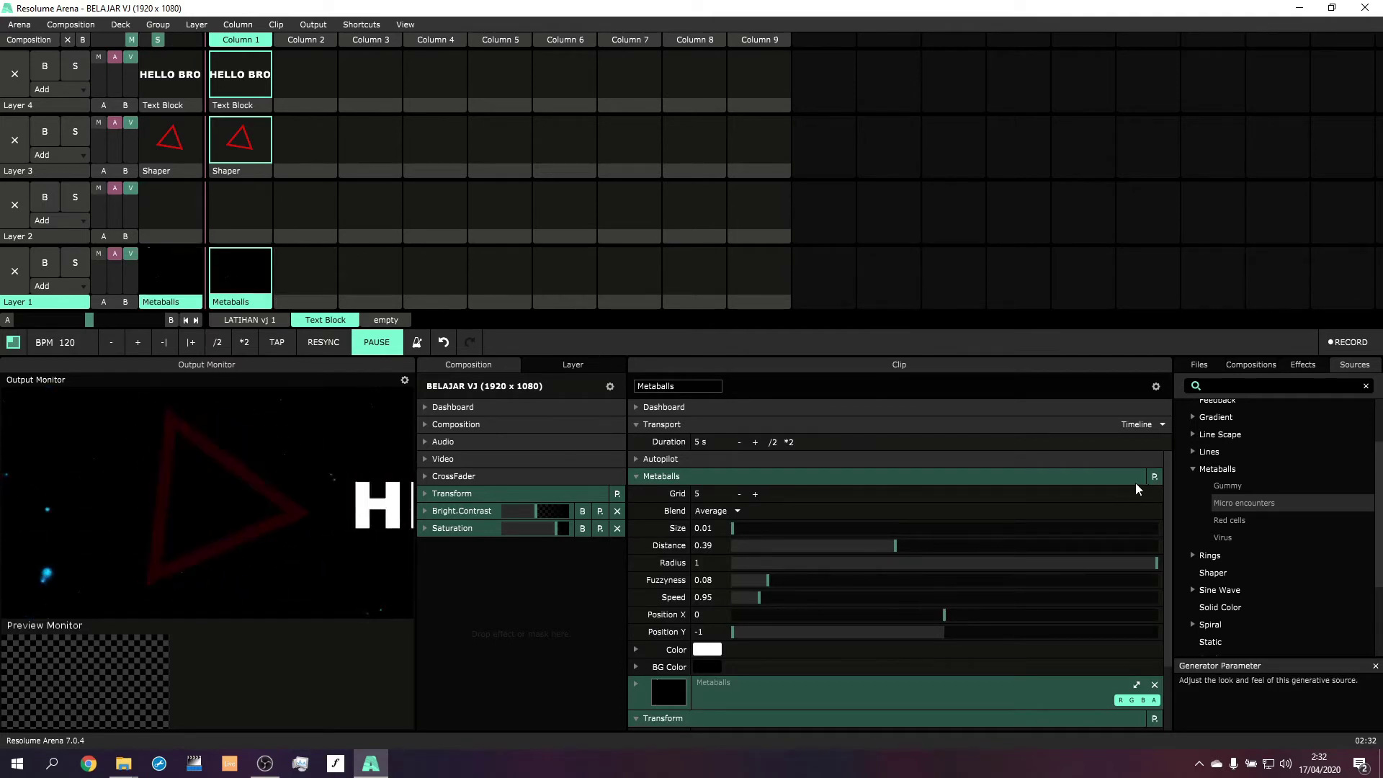
Step: Try the Red cells, Default and Gummy presets on the Metaballs clip, ending on Default
left_click(1153, 477)
left_click(1201, 565)
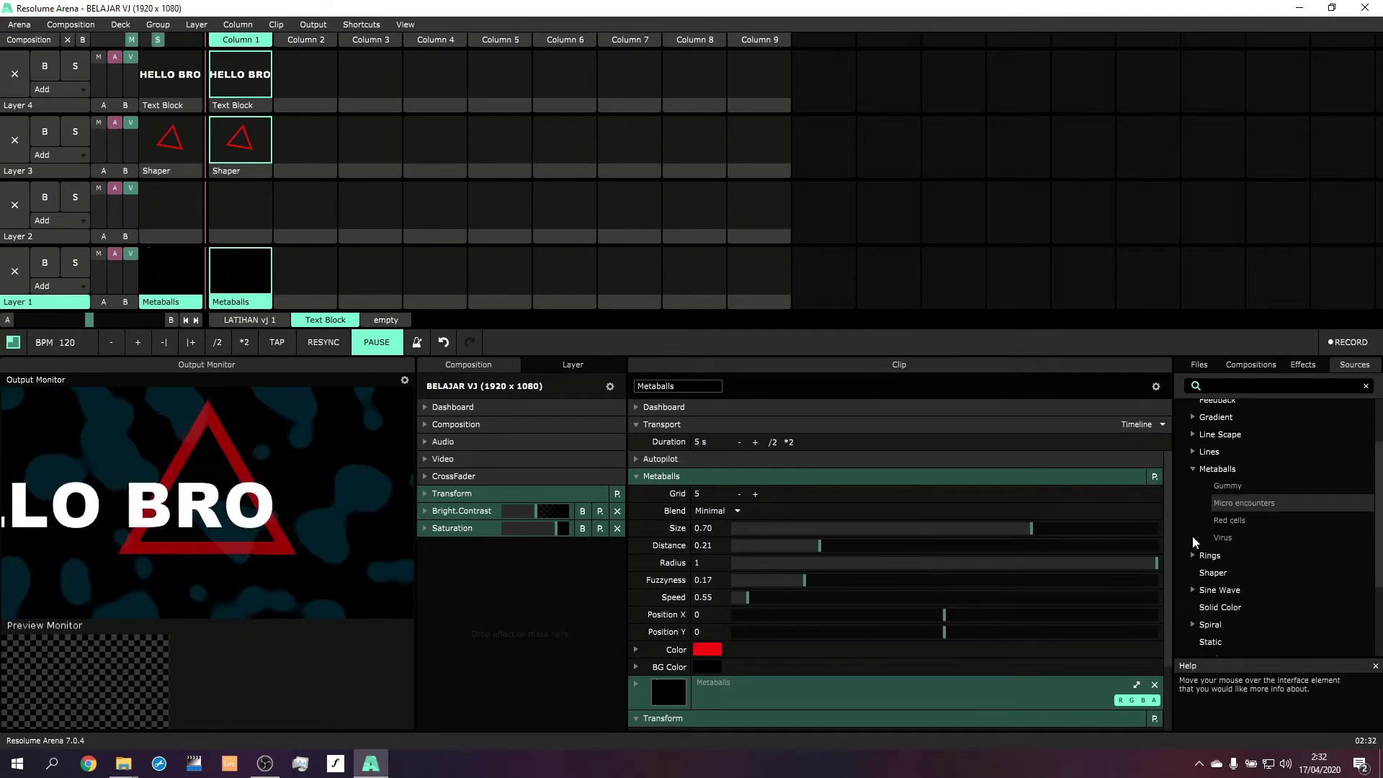
left_click(1155, 477)
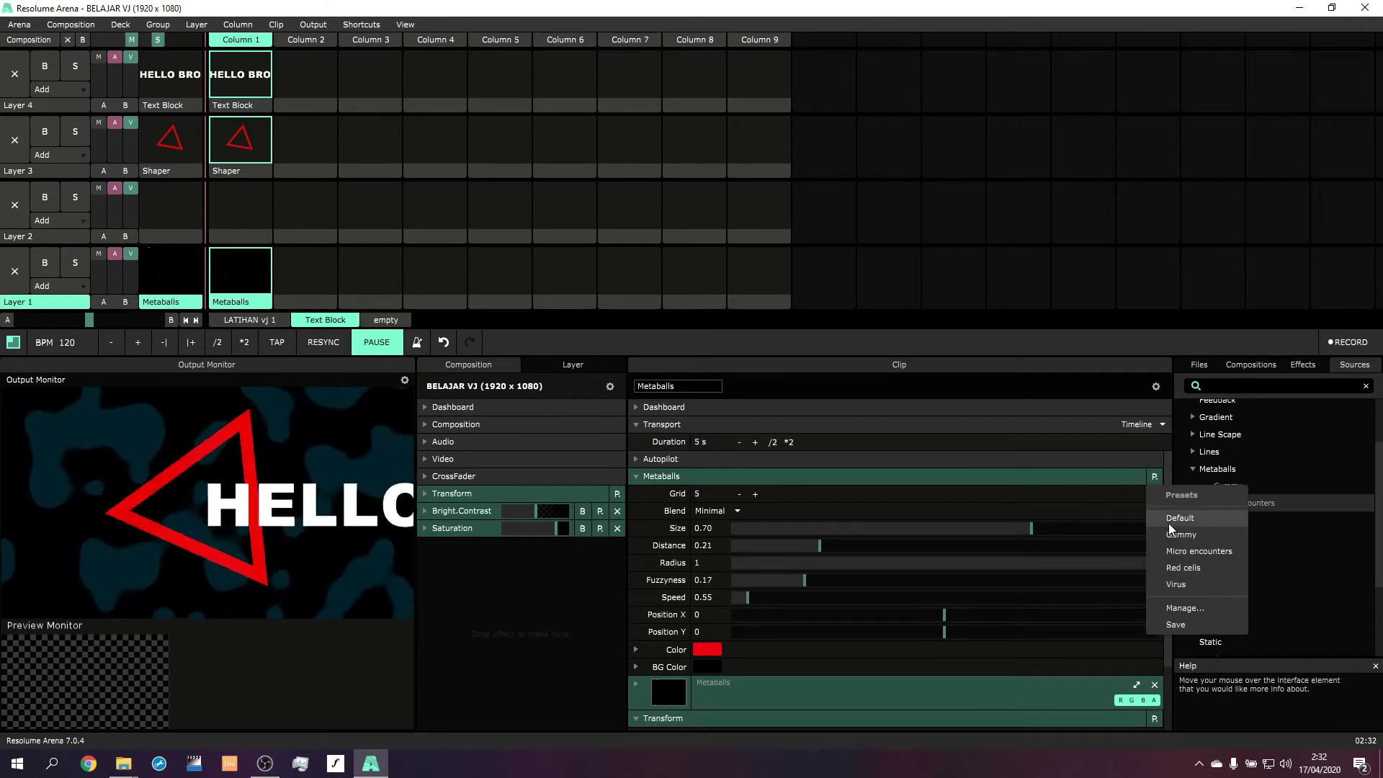
left_click(1168, 521)
left_click(1155, 477)
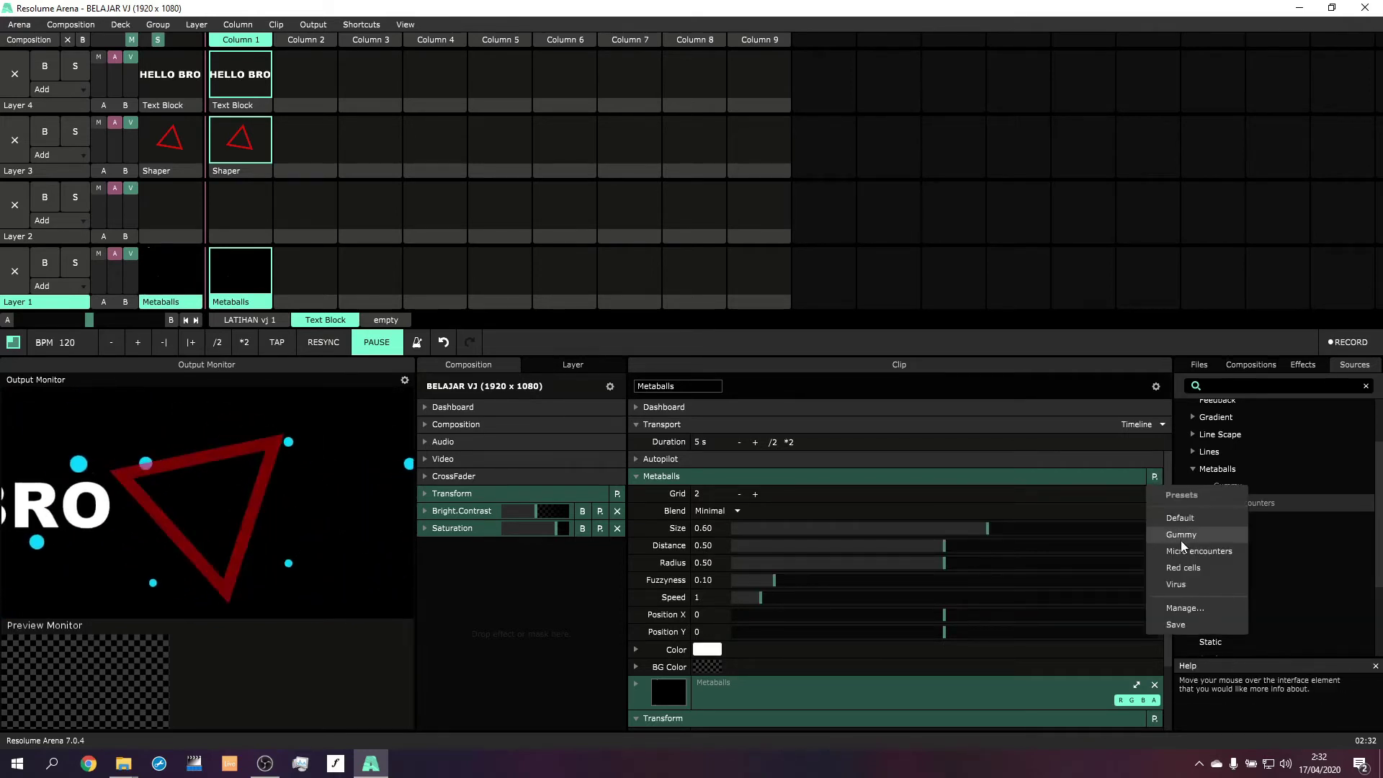
left_click(1181, 541)
left_click(1154, 478)
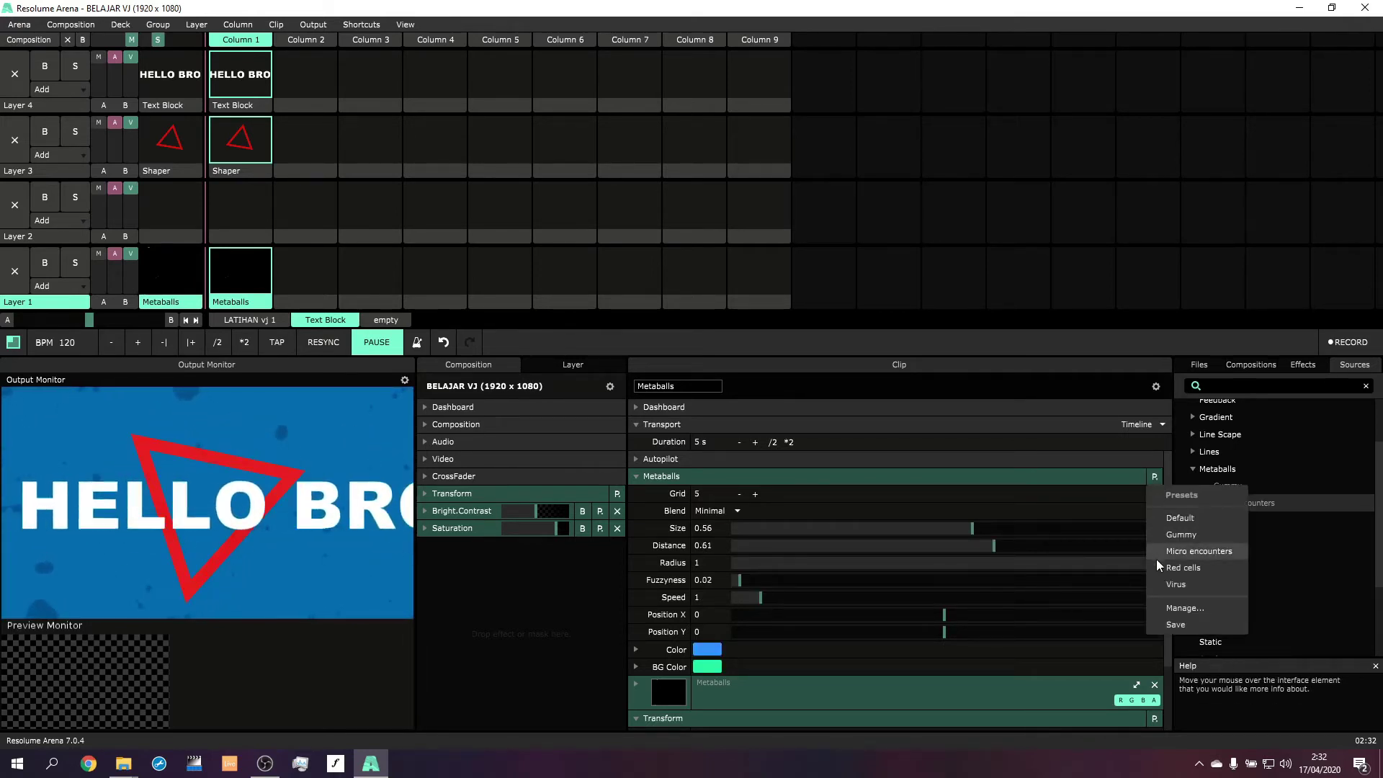
left_click(1165, 568)
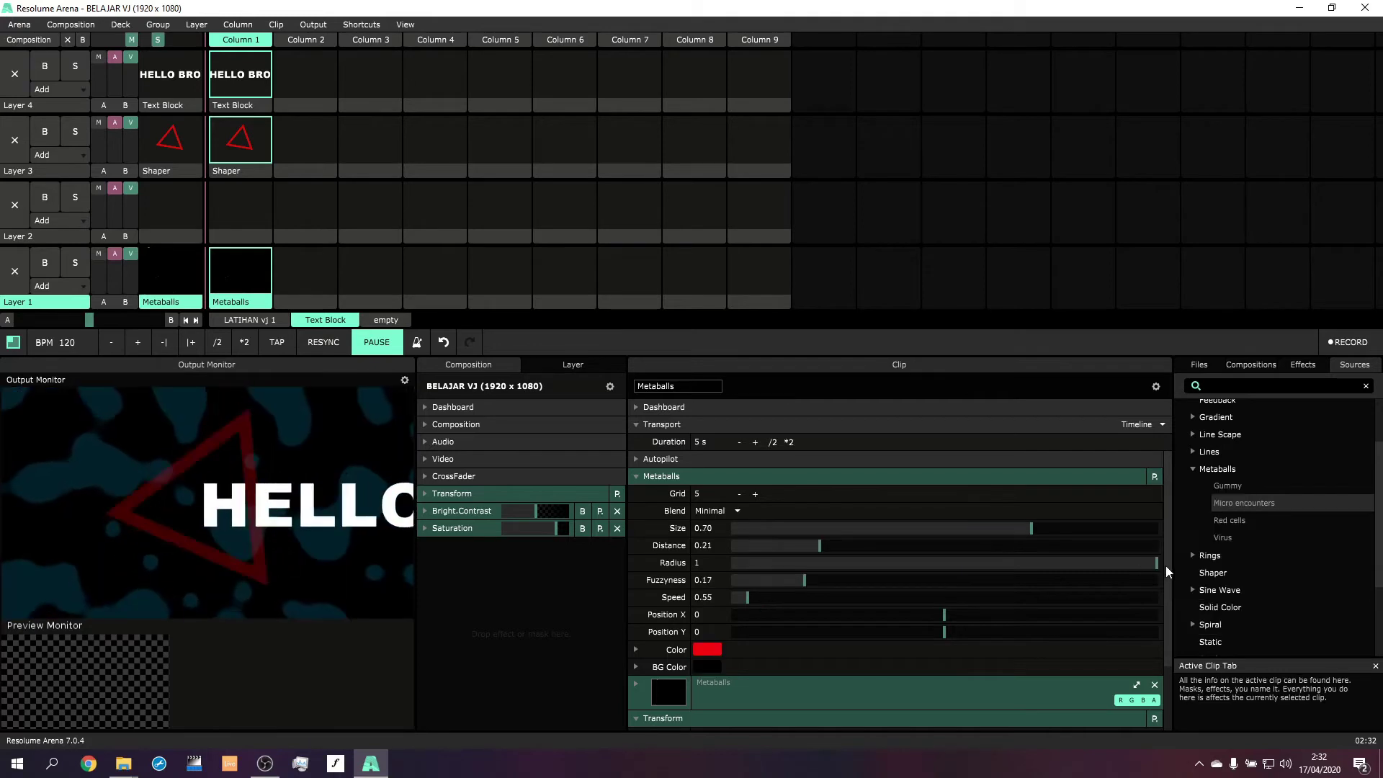
left_click(1155, 477)
left_click(1160, 513)
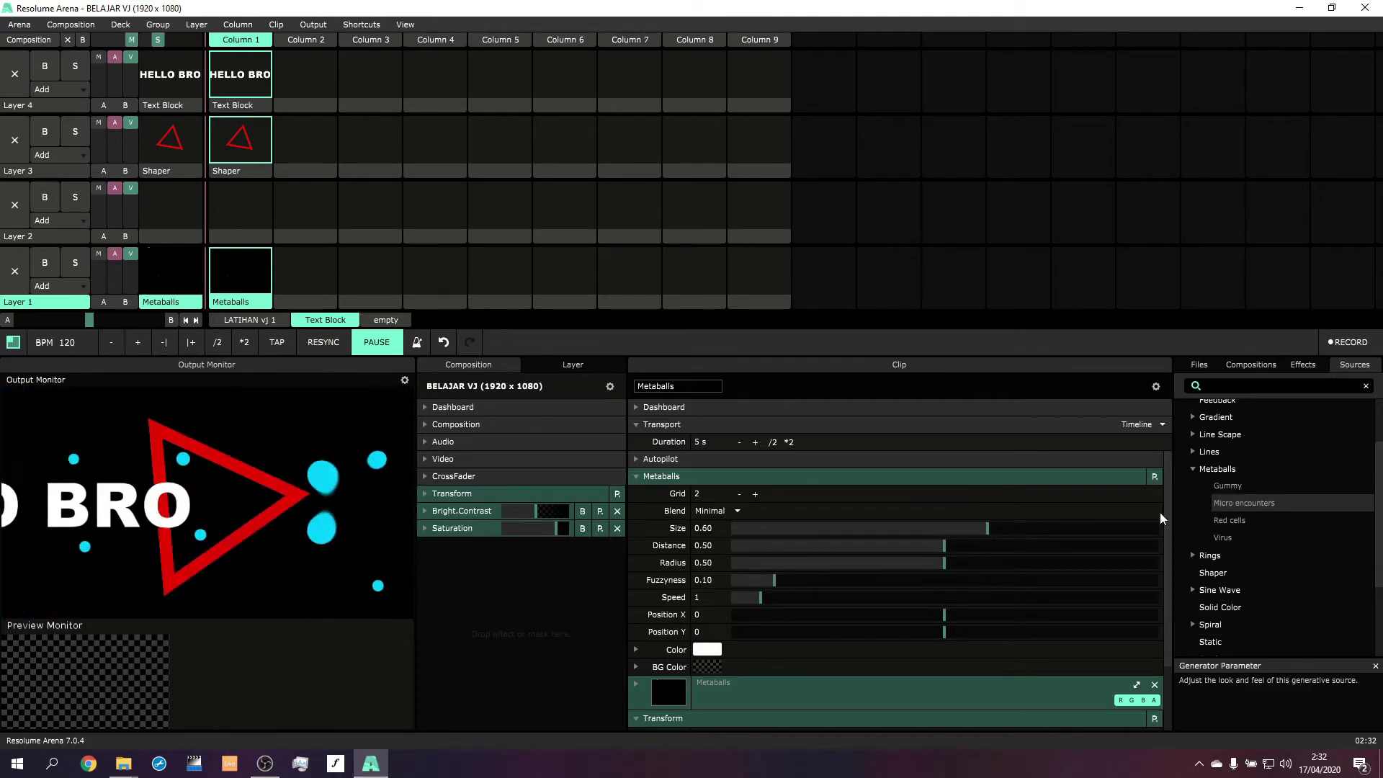
Step: Show Layer 1's settings, widen them, and compare the output with the Colorize effect bypassed and active
left_click(53, 302)
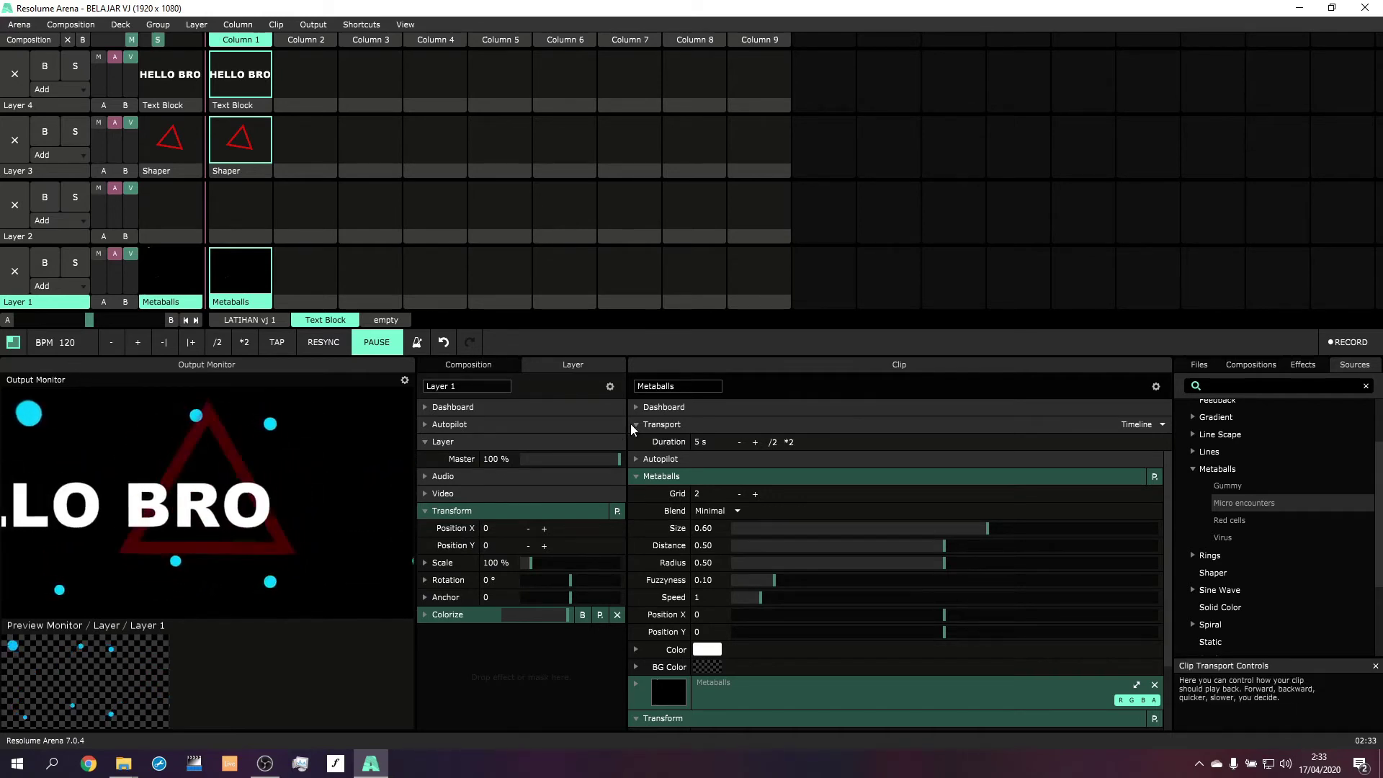
left_click_drag(626, 421, 891, 421)
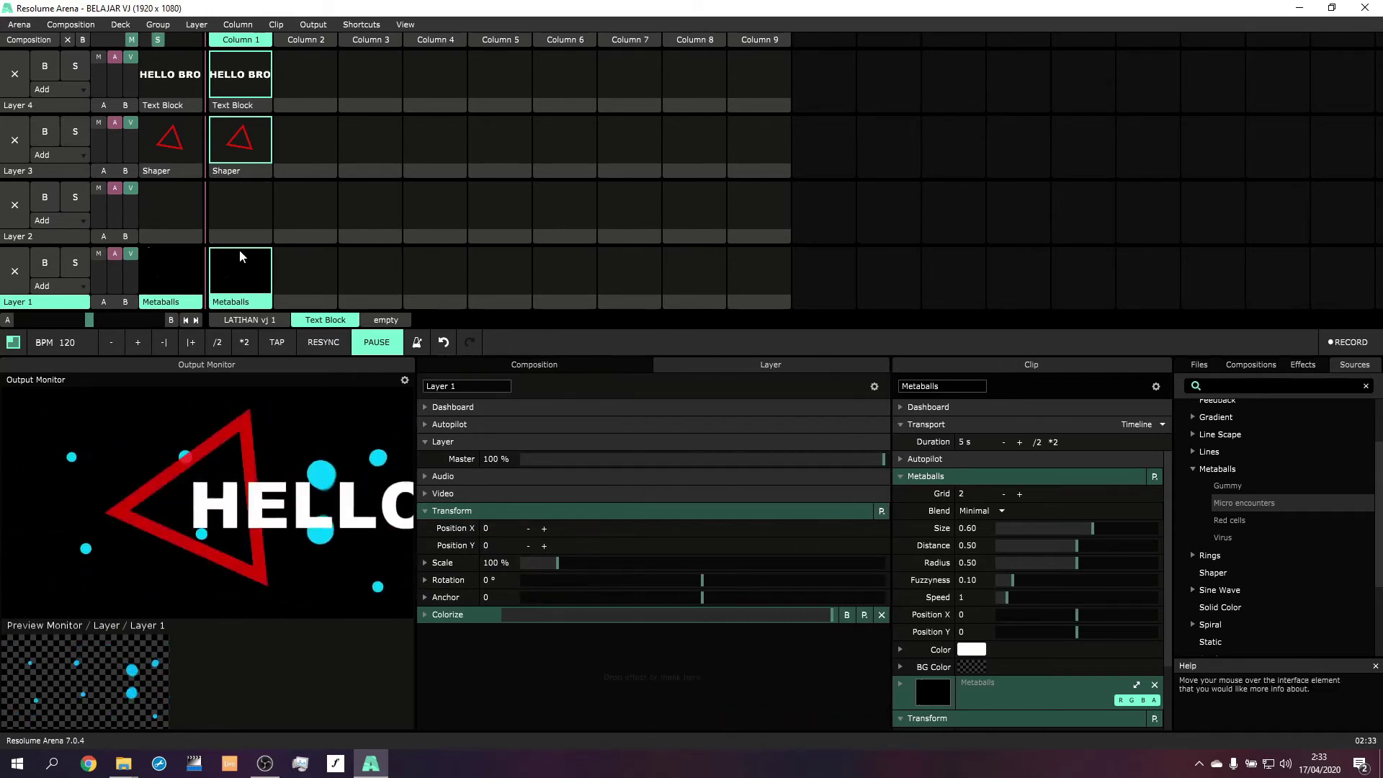
left_click(846, 615)
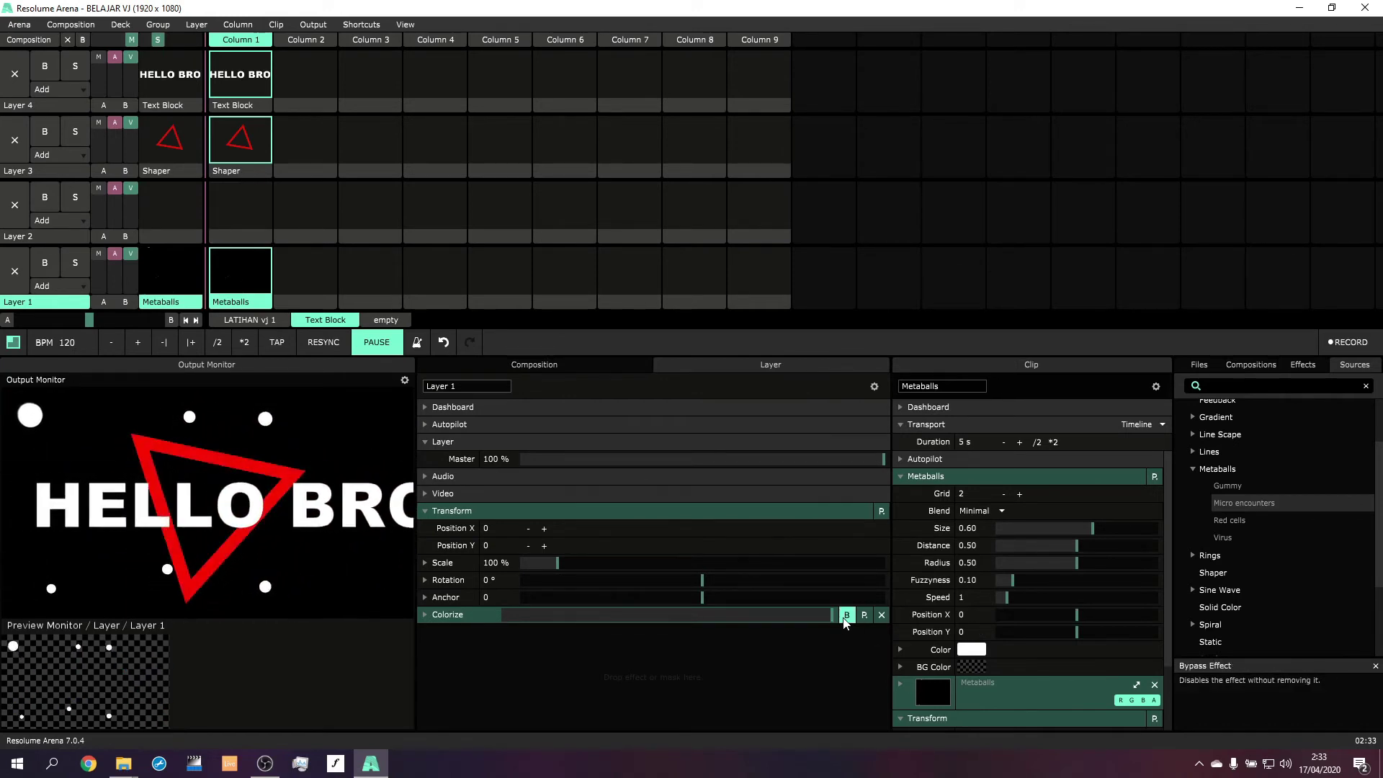
left_click(846, 615)
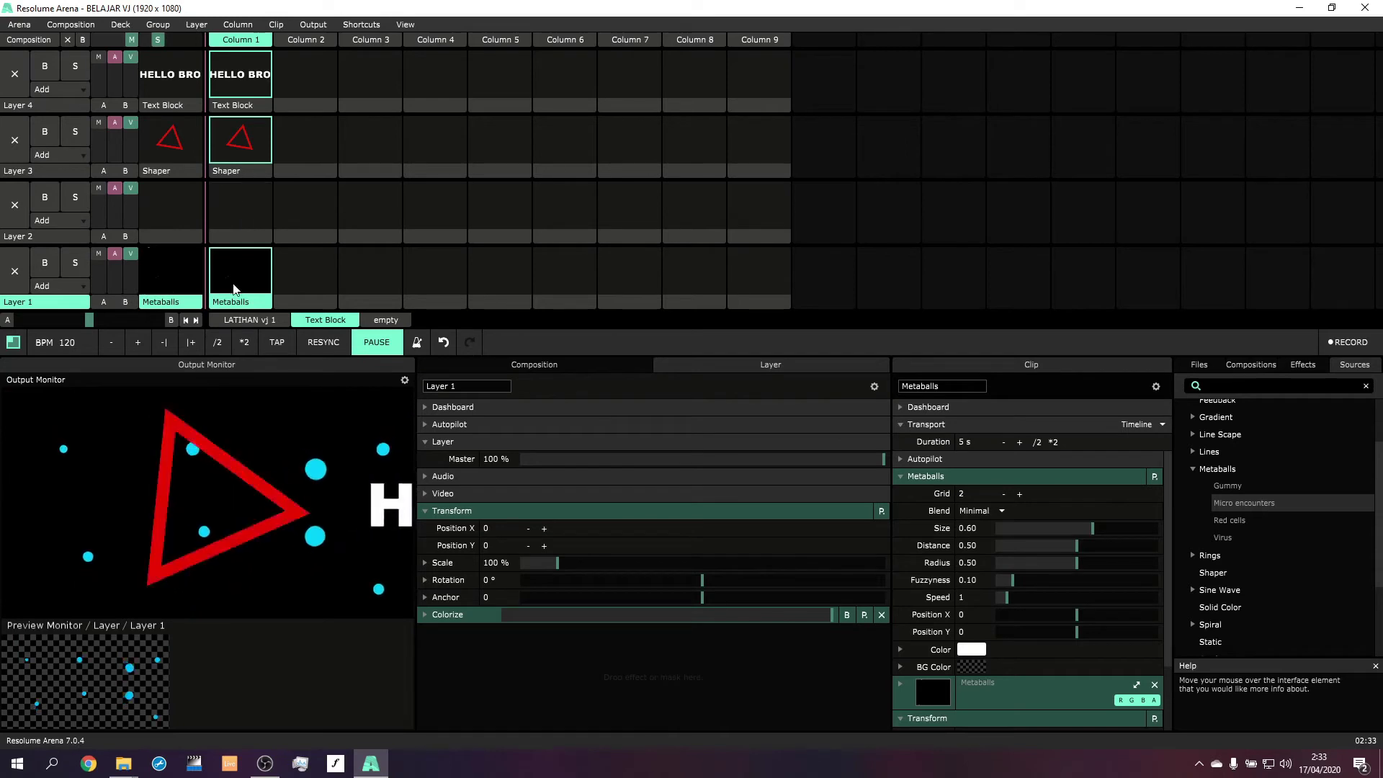
Step: Move the Metaballs clip to Layer 2, Column 1 for comparison, and return it to Layer 1, Column 1
left_click_drag(234, 297, 219, 192)
left_click(235, 201)
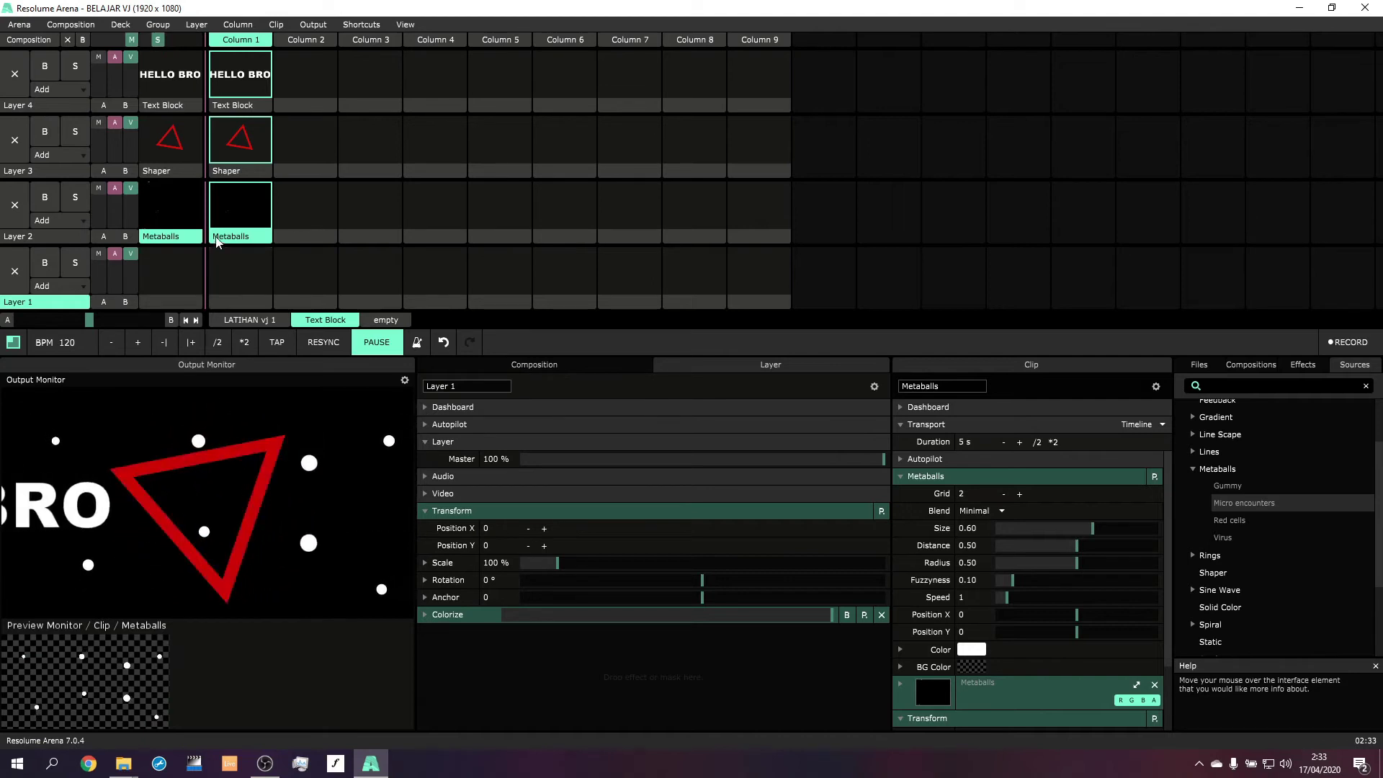
left_click_drag(246, 220, 216, 272)
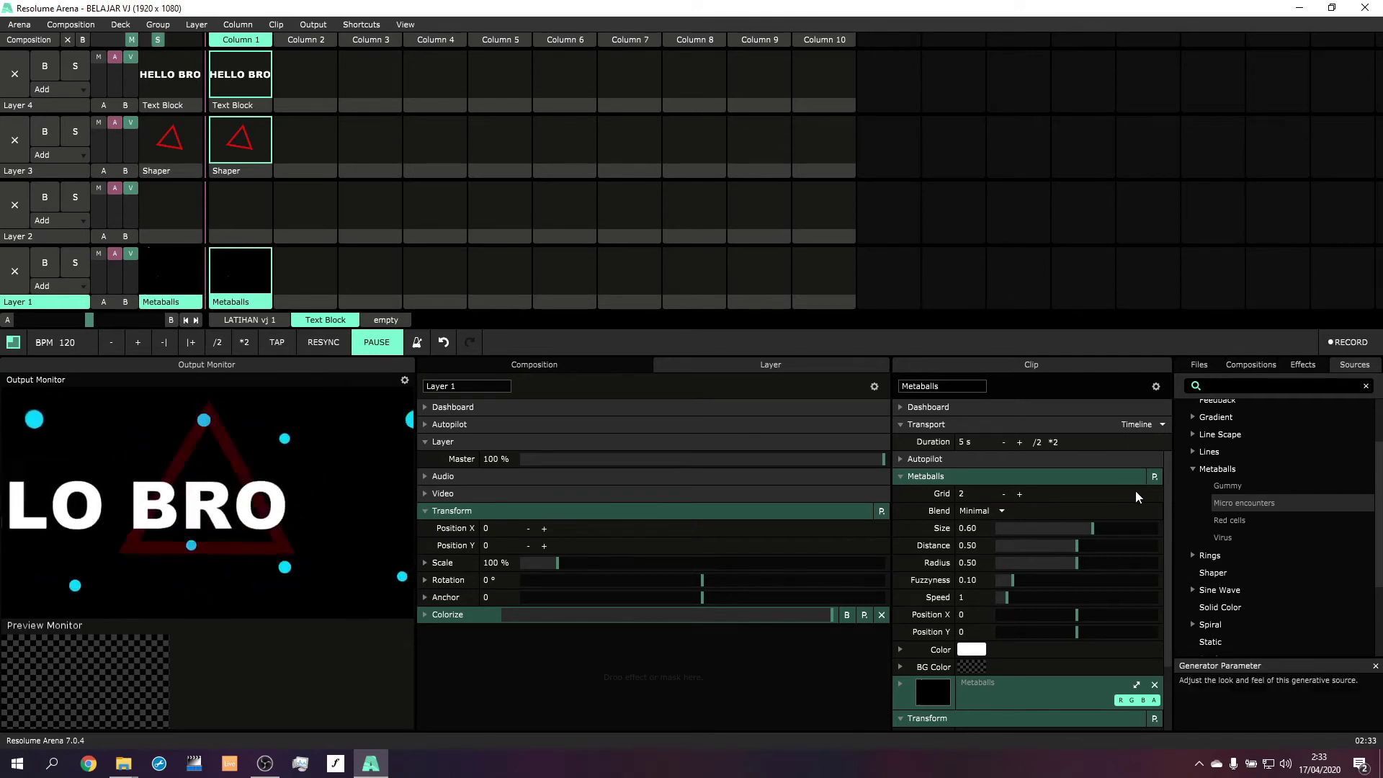
Step: Apply the Red cells preset to the Metaballs clip and bypass Layer 1's Colorize effect
left_click(1156, 476)
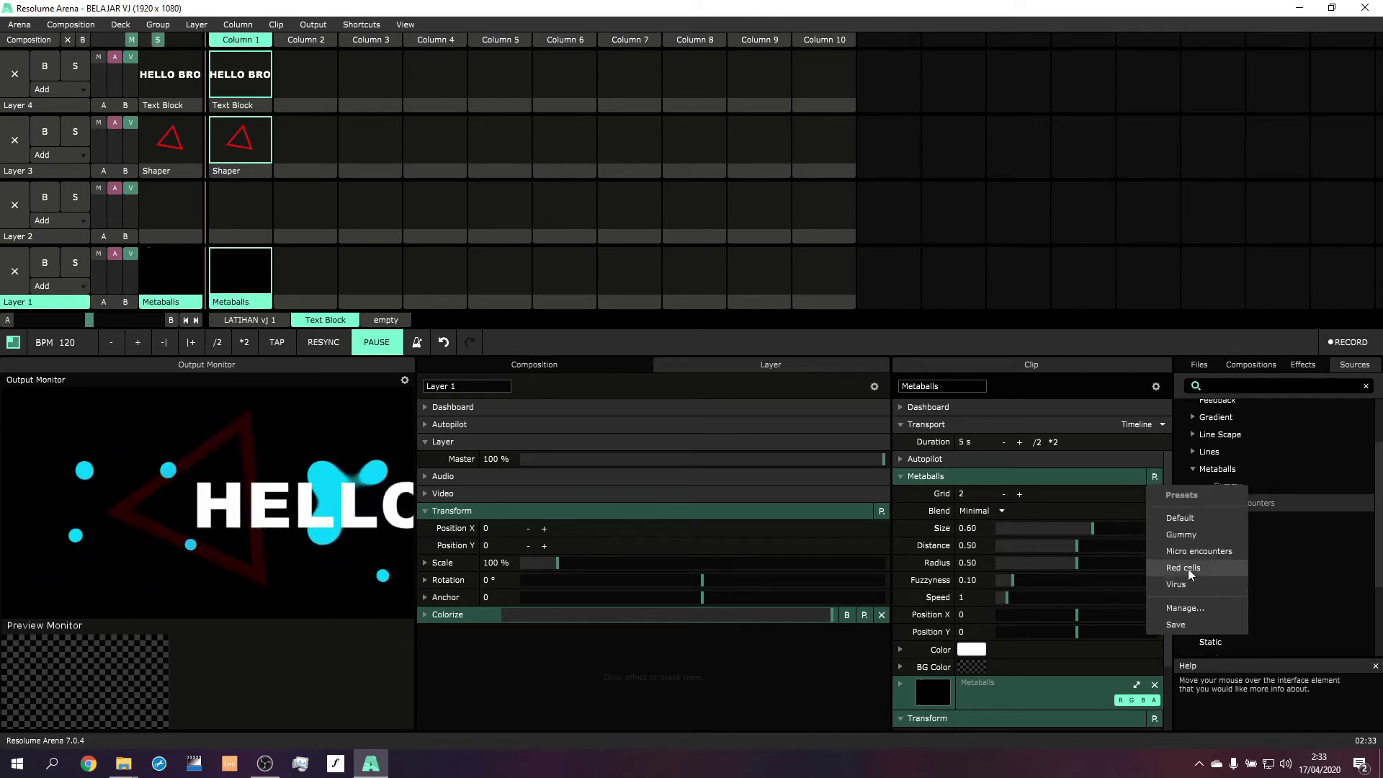
left_click(1187, 568)
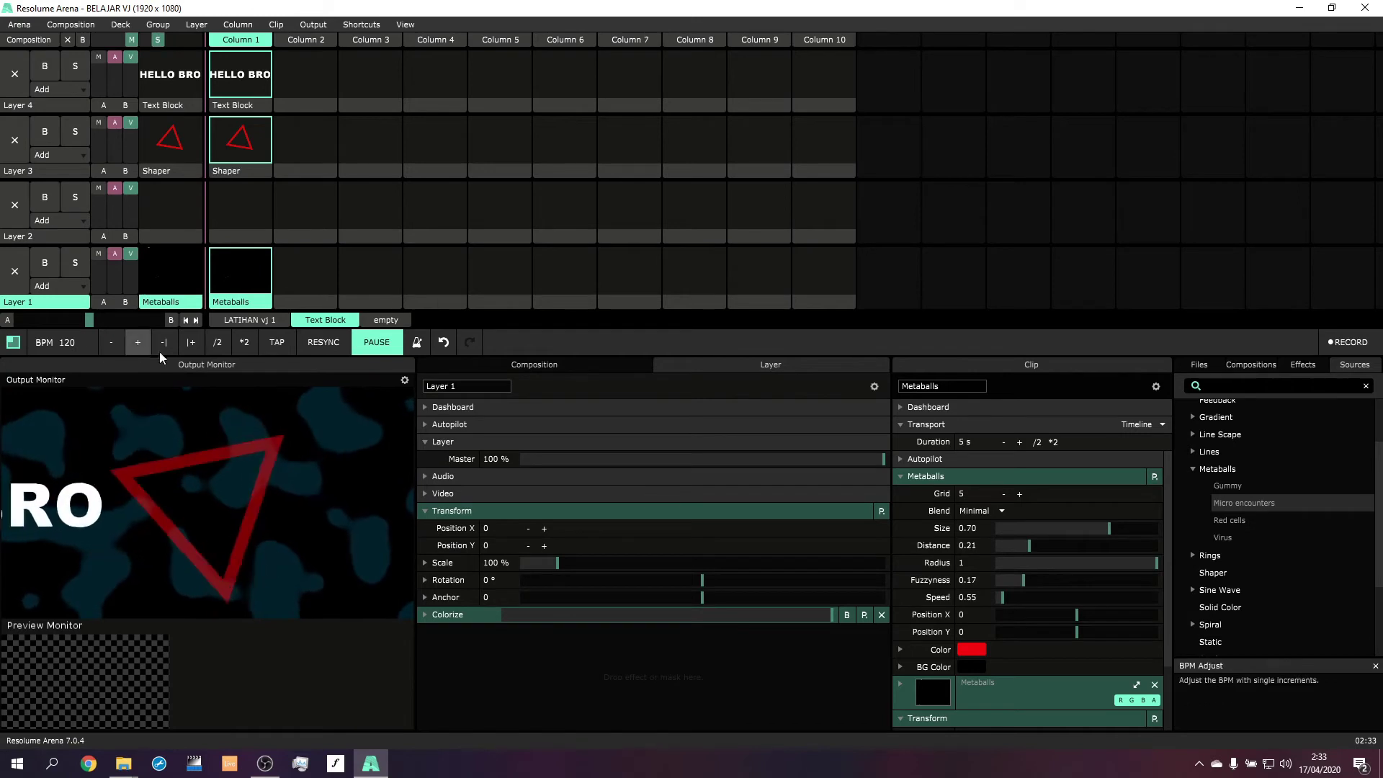
left_click(847, 616)
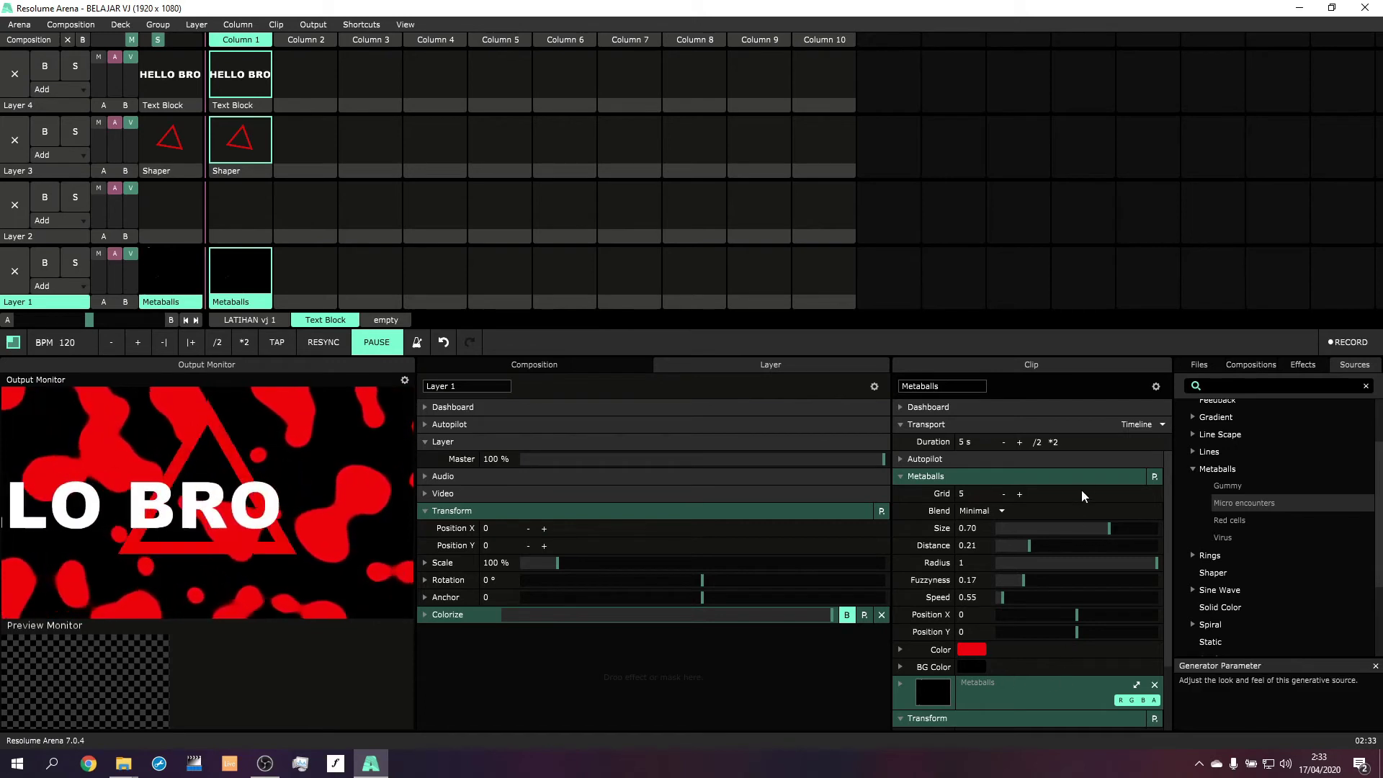
Step: Try the Micro encounters and Default presets on the Metaballs clip, and settle on Gummy
left_click(1153, 477)
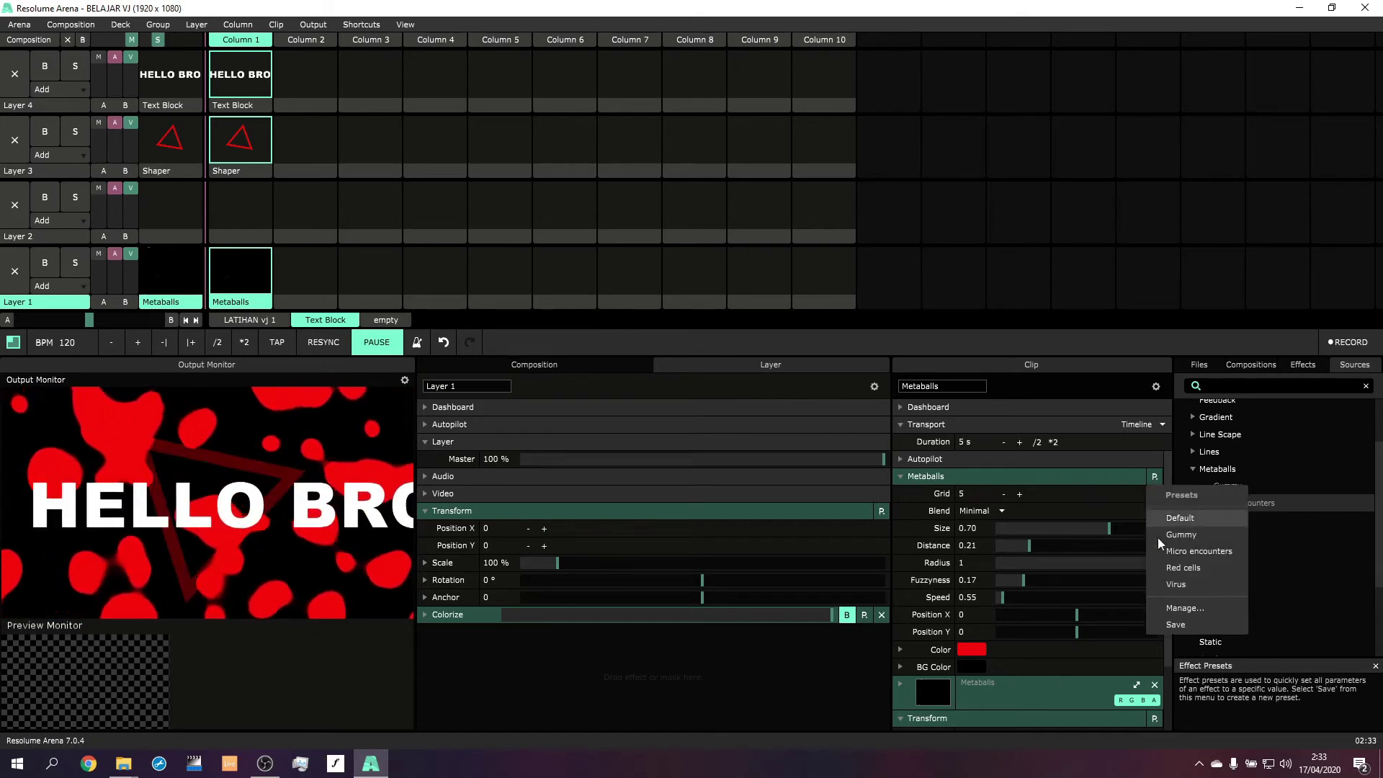
left_click(1200, 546)
left_click(1154, 477)
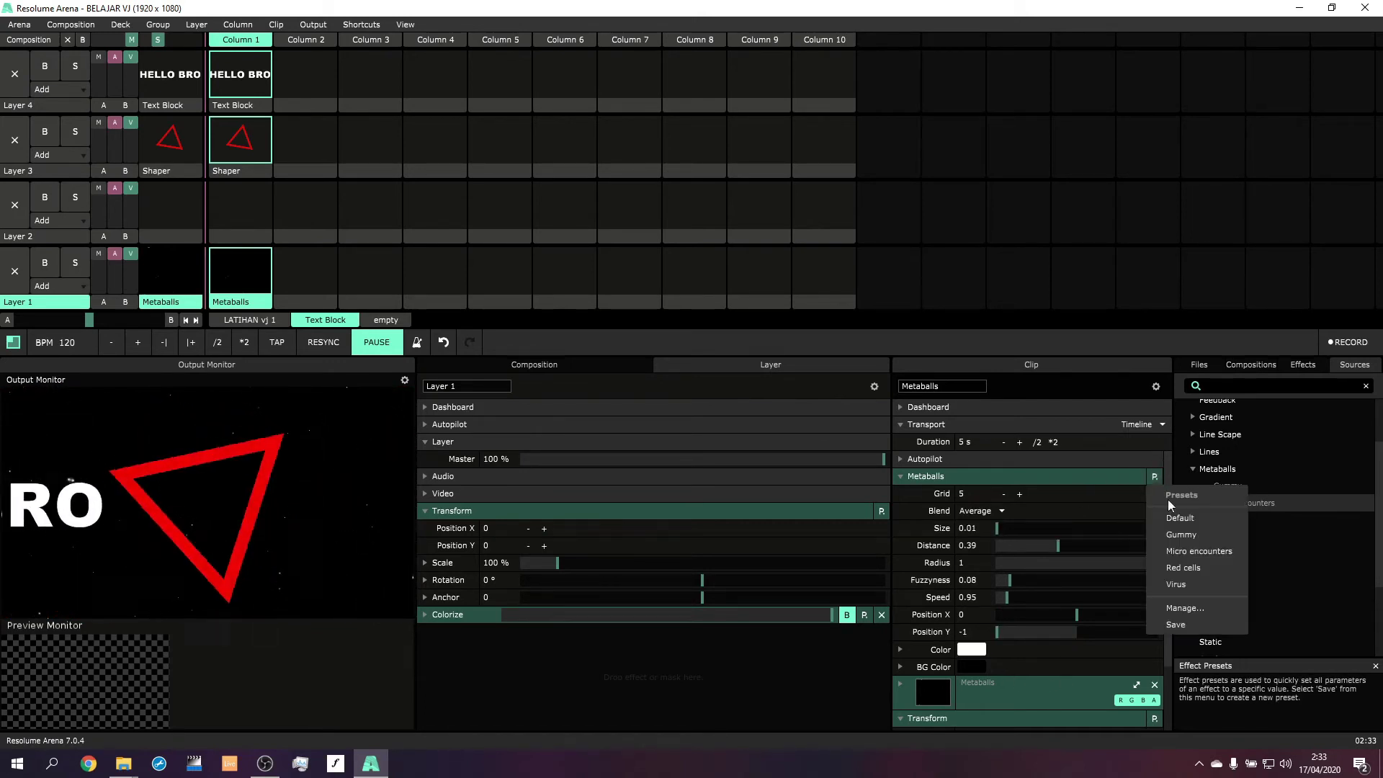
left_click(1177, 519)
left_click(1156, 478)
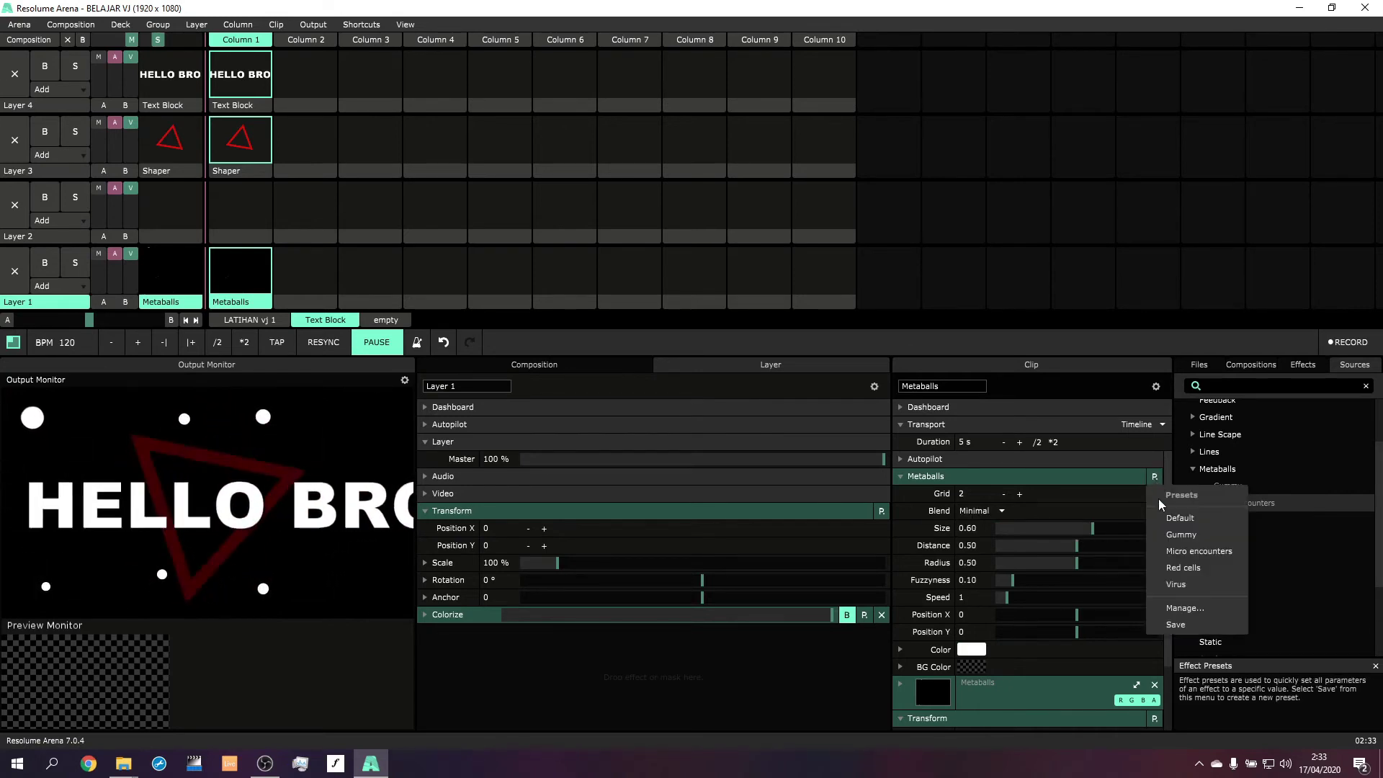
left_click(1170, 534)
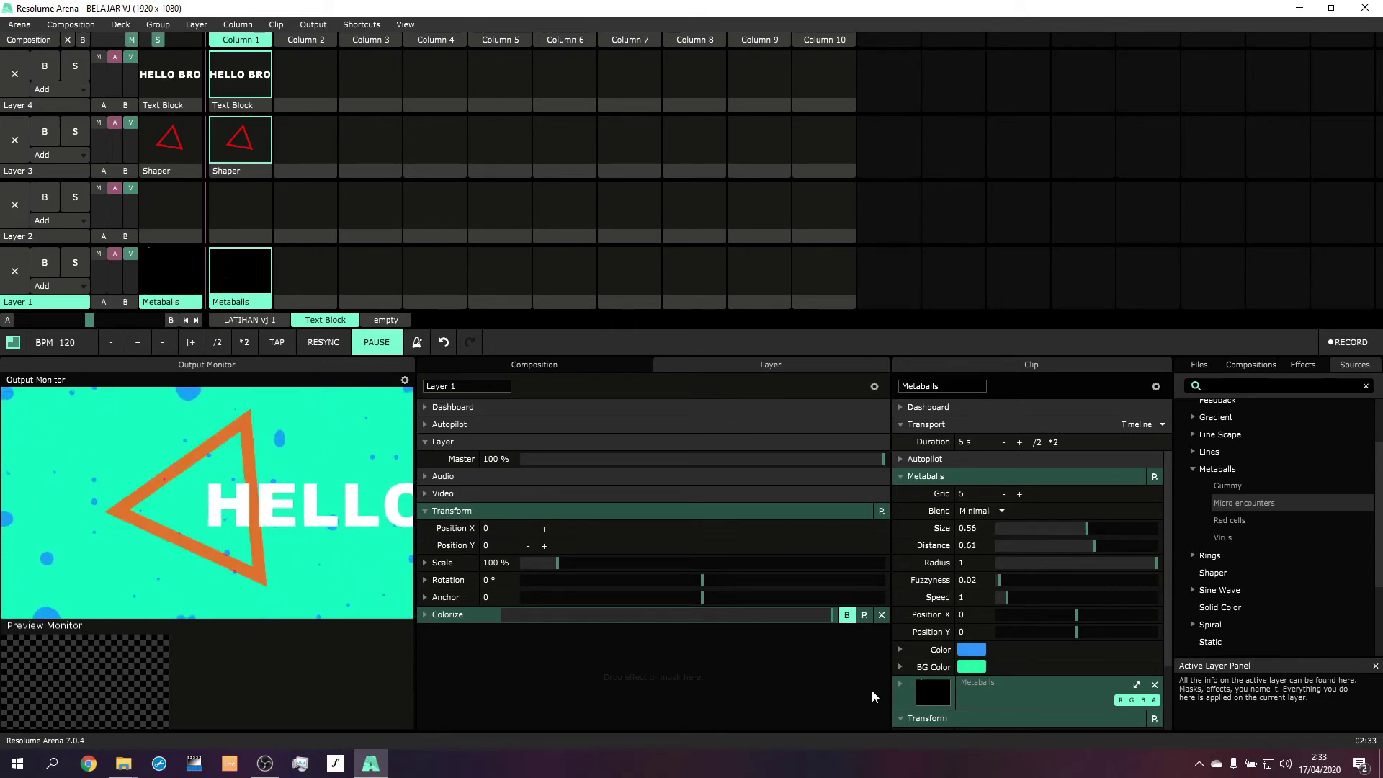
Step: Set the Metaballs Size to 0.89, increase its Distance, and collapse the Metaballs parameters
left_click_drag(1086, 529, 1141, 539)
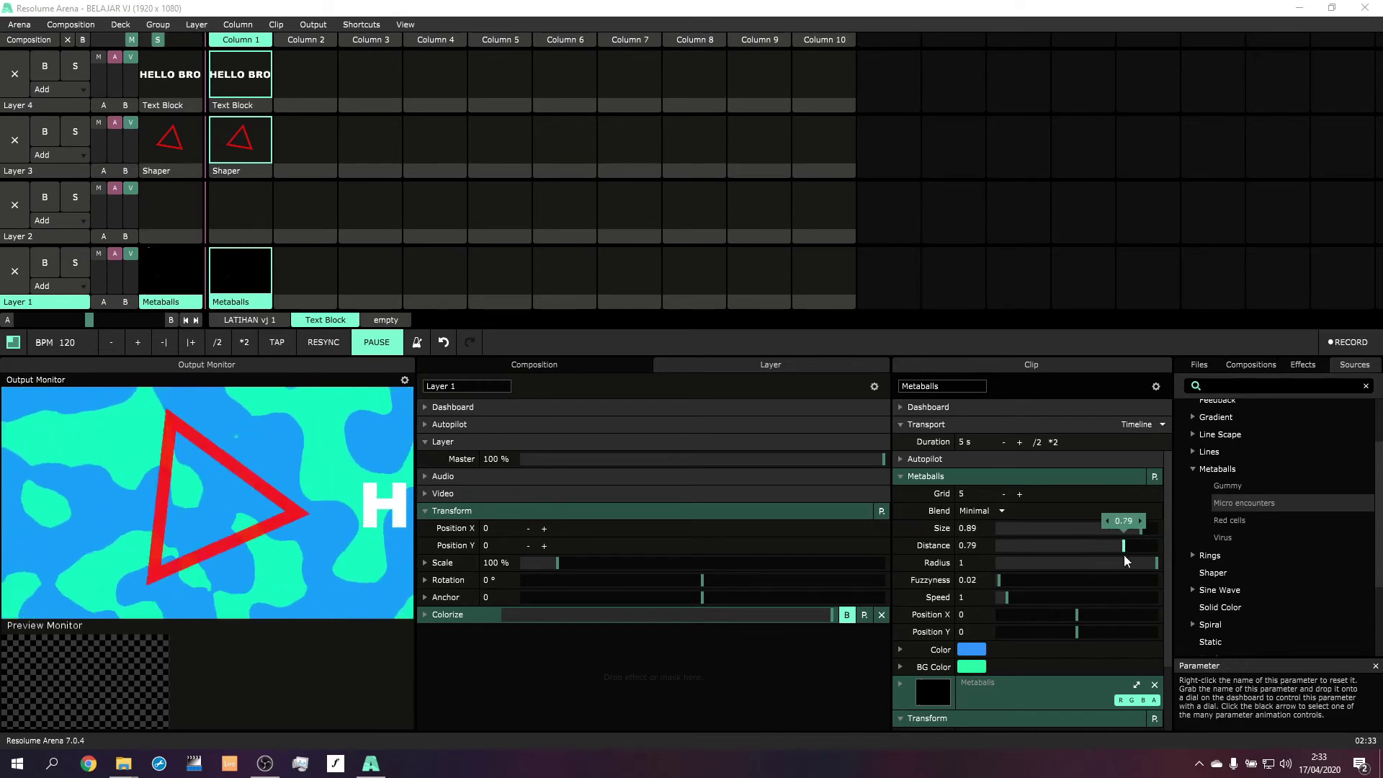
left_click_drag(1124, 555, 1142, 555)
left_click(901, 475)
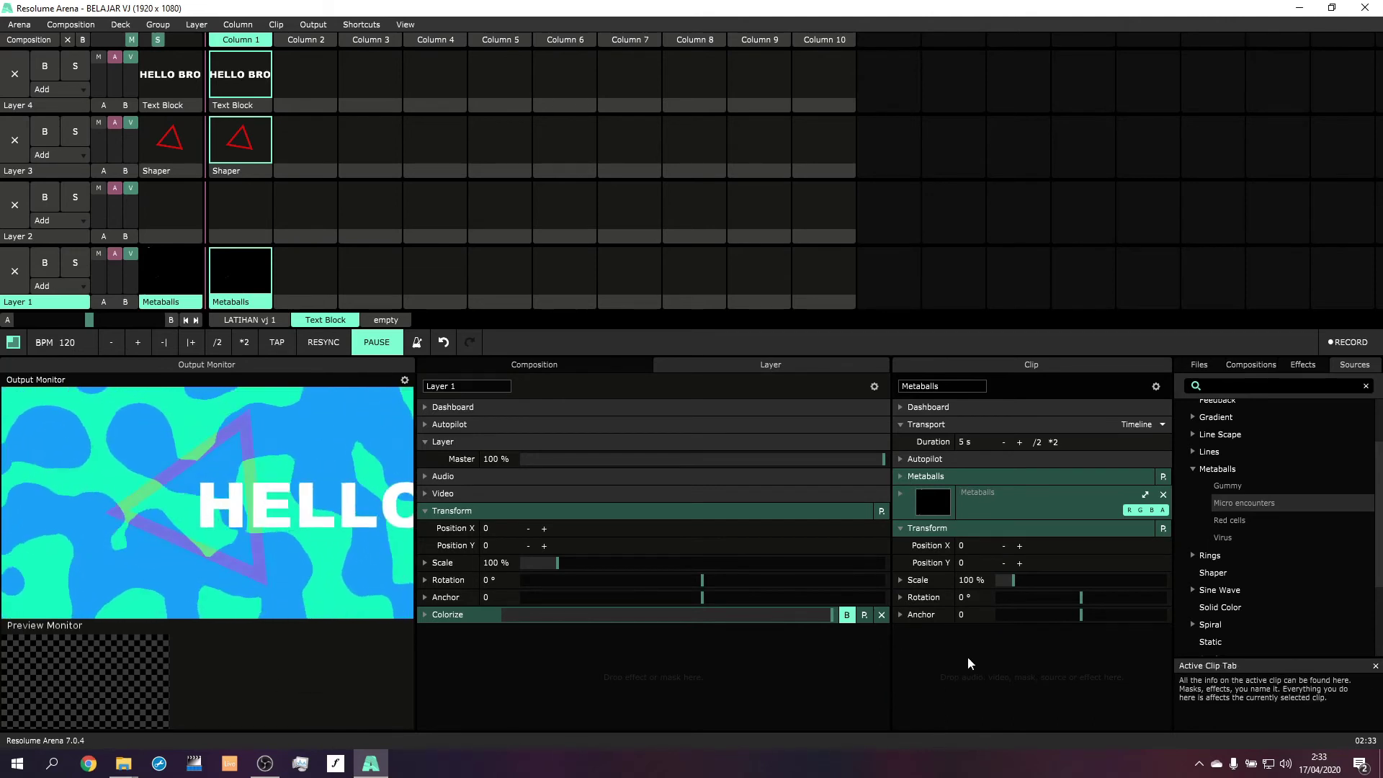
Step: Find the Infinite Zoom effect among the video effects and add it to the Metaballs clip
left_click(1303, 365)
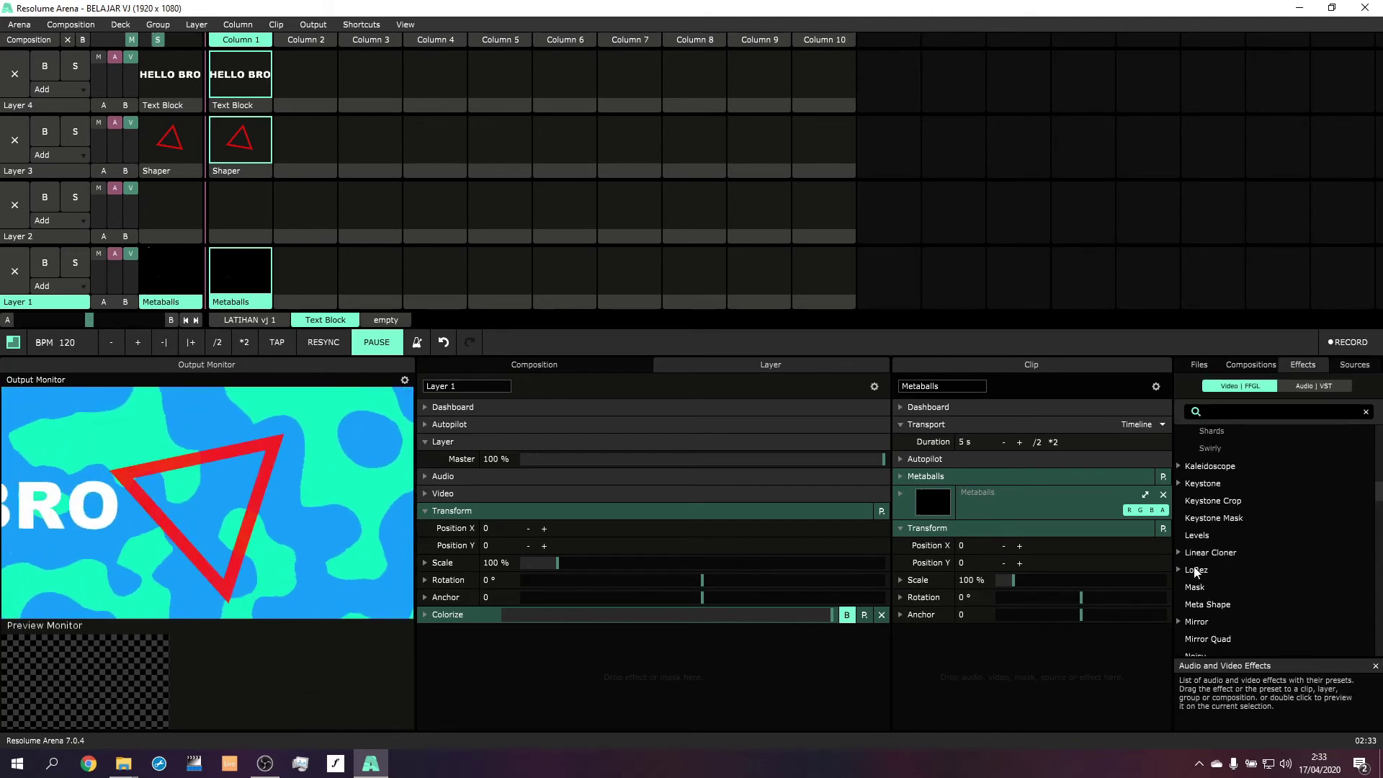
scroll(1208, 618, "down", 2)
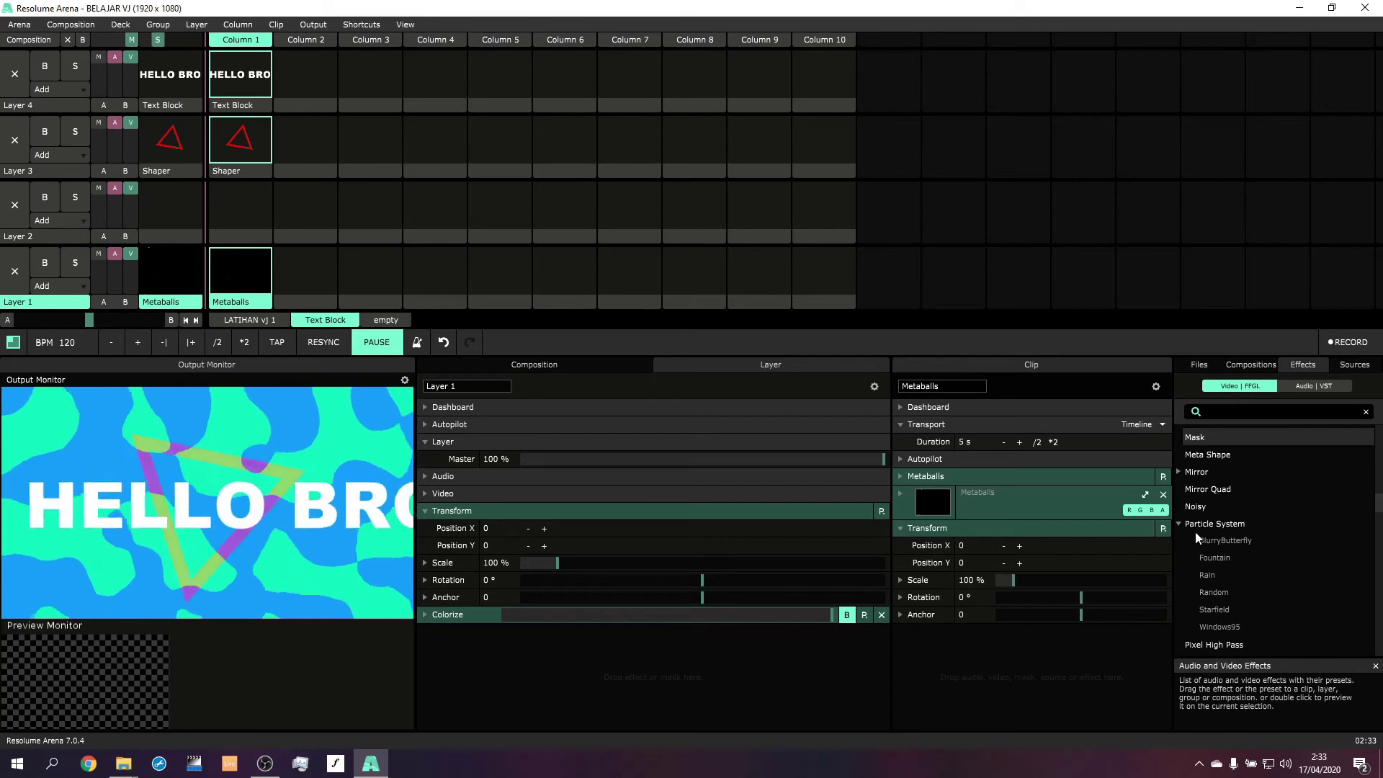
left_click(1178, 524)
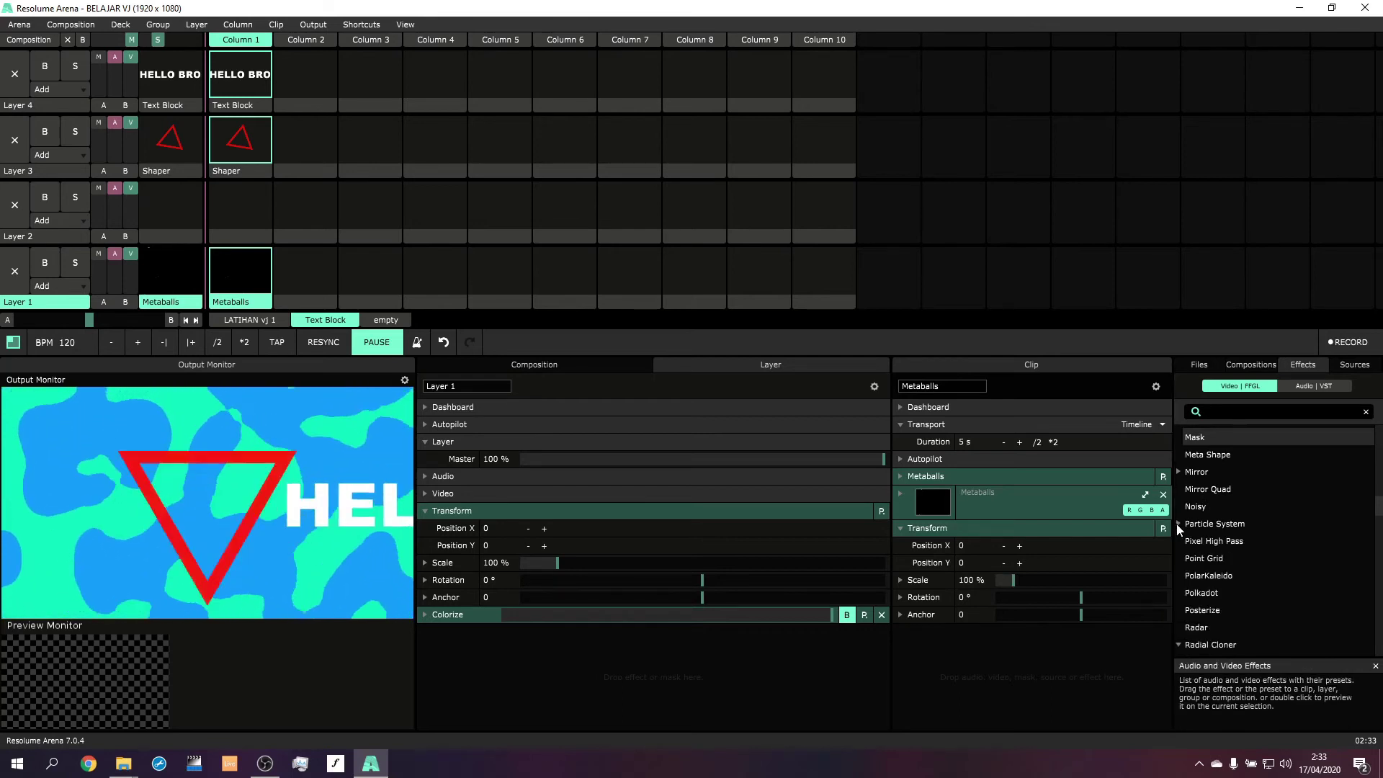
left_click(1302, 387)
left_click(1304, 366)
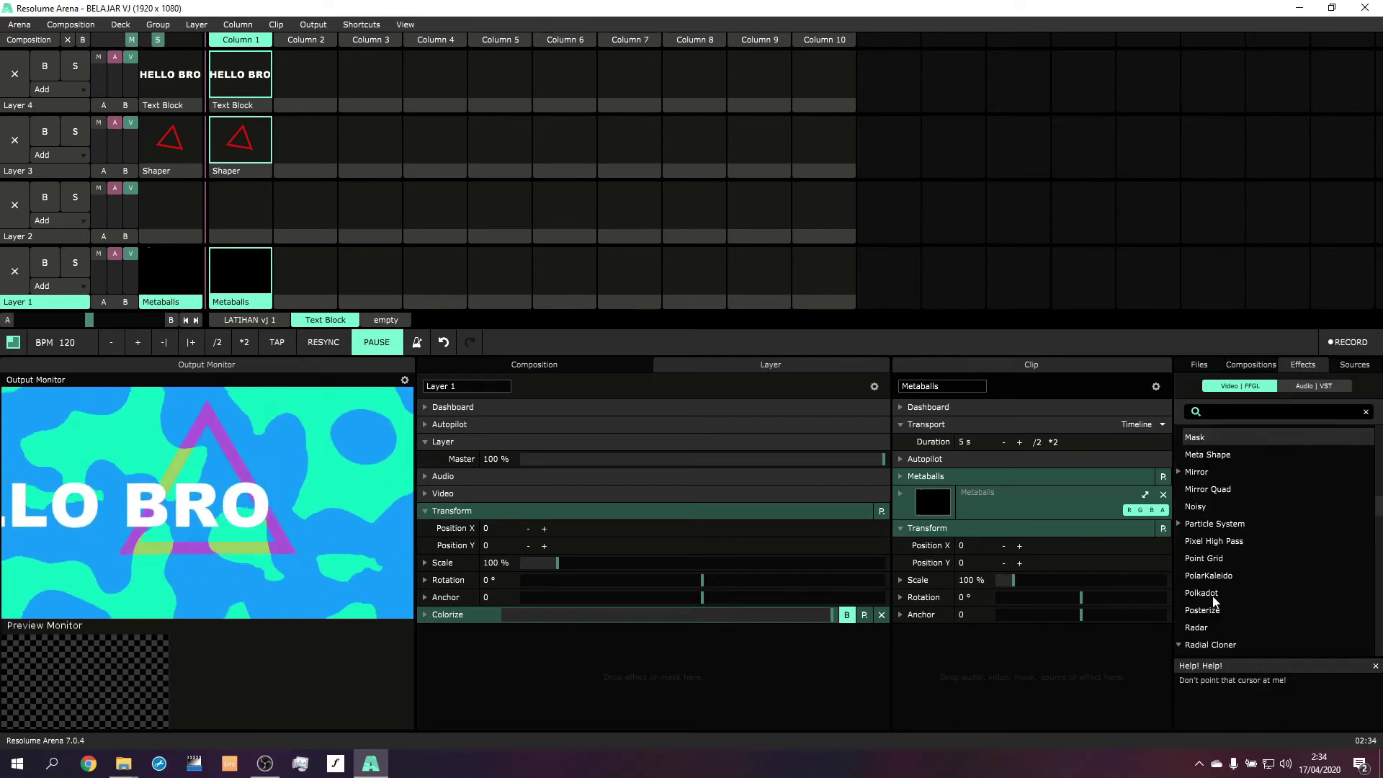
scroll(1216, 601, "up", 4)
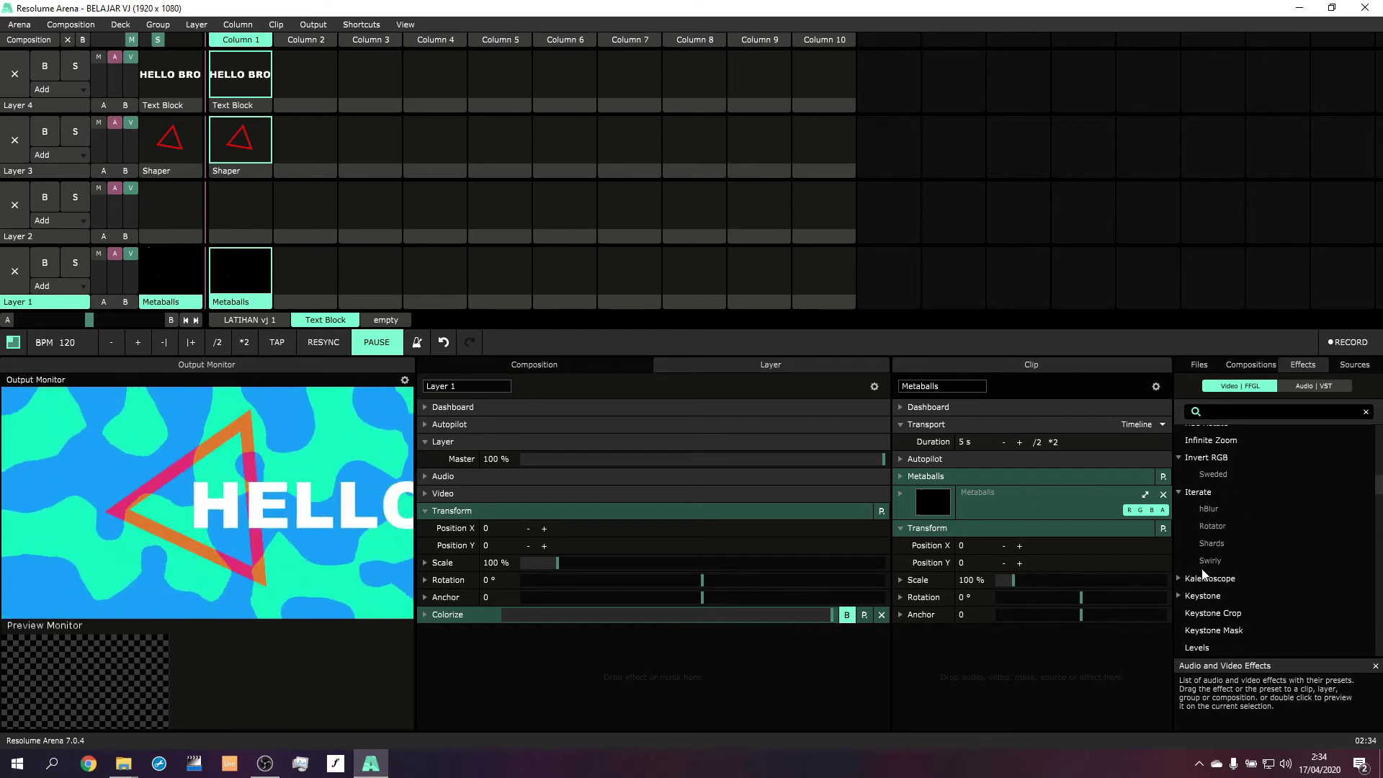
scroll(1205, 573, "up", 3)
left_click(1179, 569)
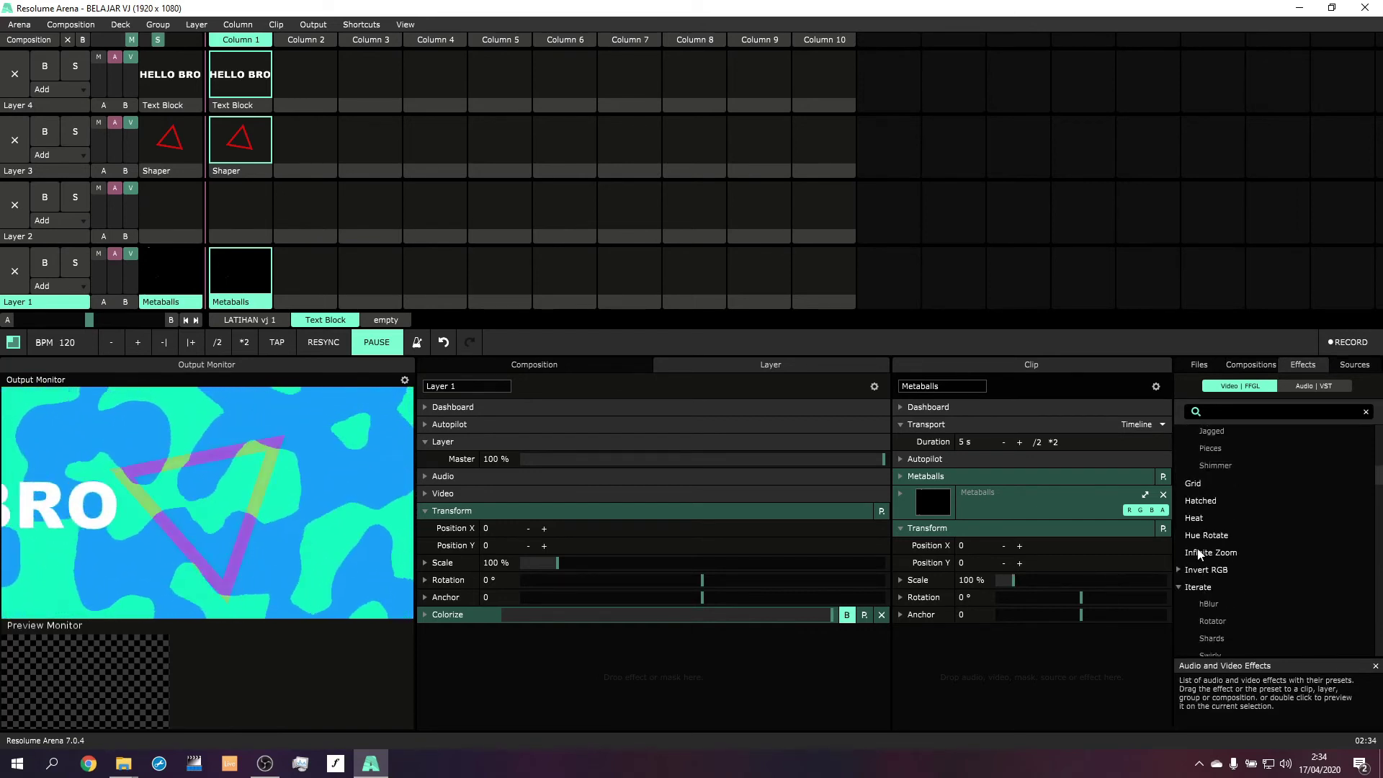
left_click_drag(1211, 553, 1026, 667)
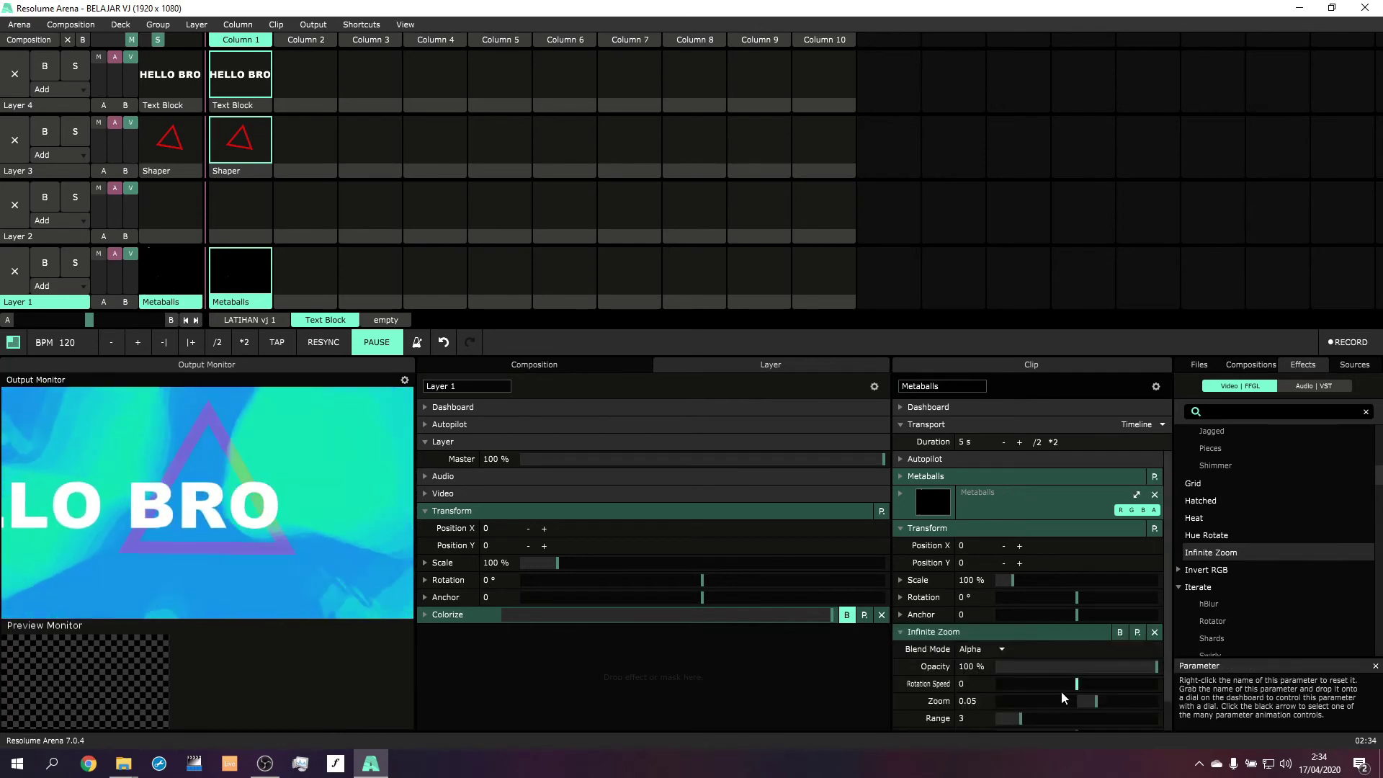
Step: Set the Infinite Zoom effect's Rotation Speed to 0.61 and its Range to about 0.27
left_click_drag(1101, 690, 1102, 688)
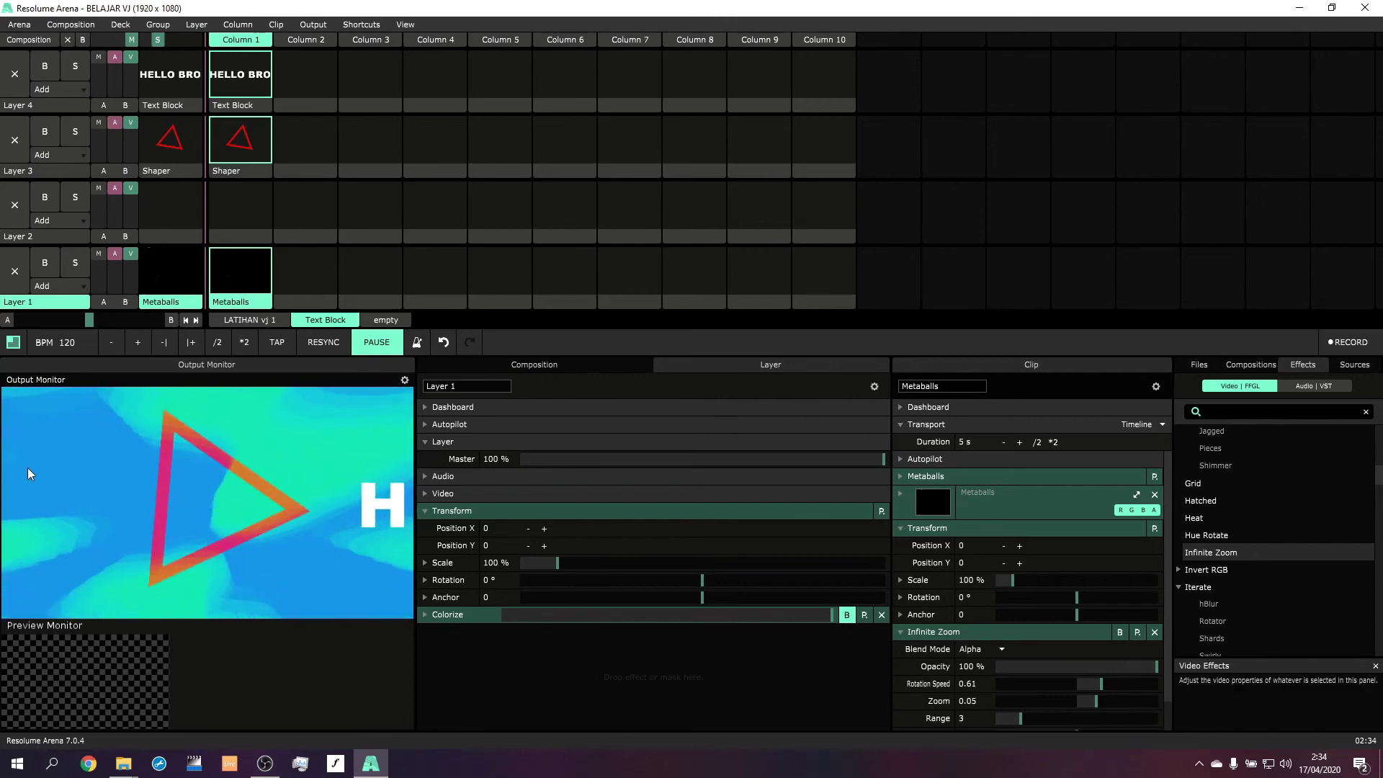
mouse_move(1015, 718)
left_mouse_down()
mouse_move(968, 722)
mouse_move(1000, 728)
left_mouse_up()
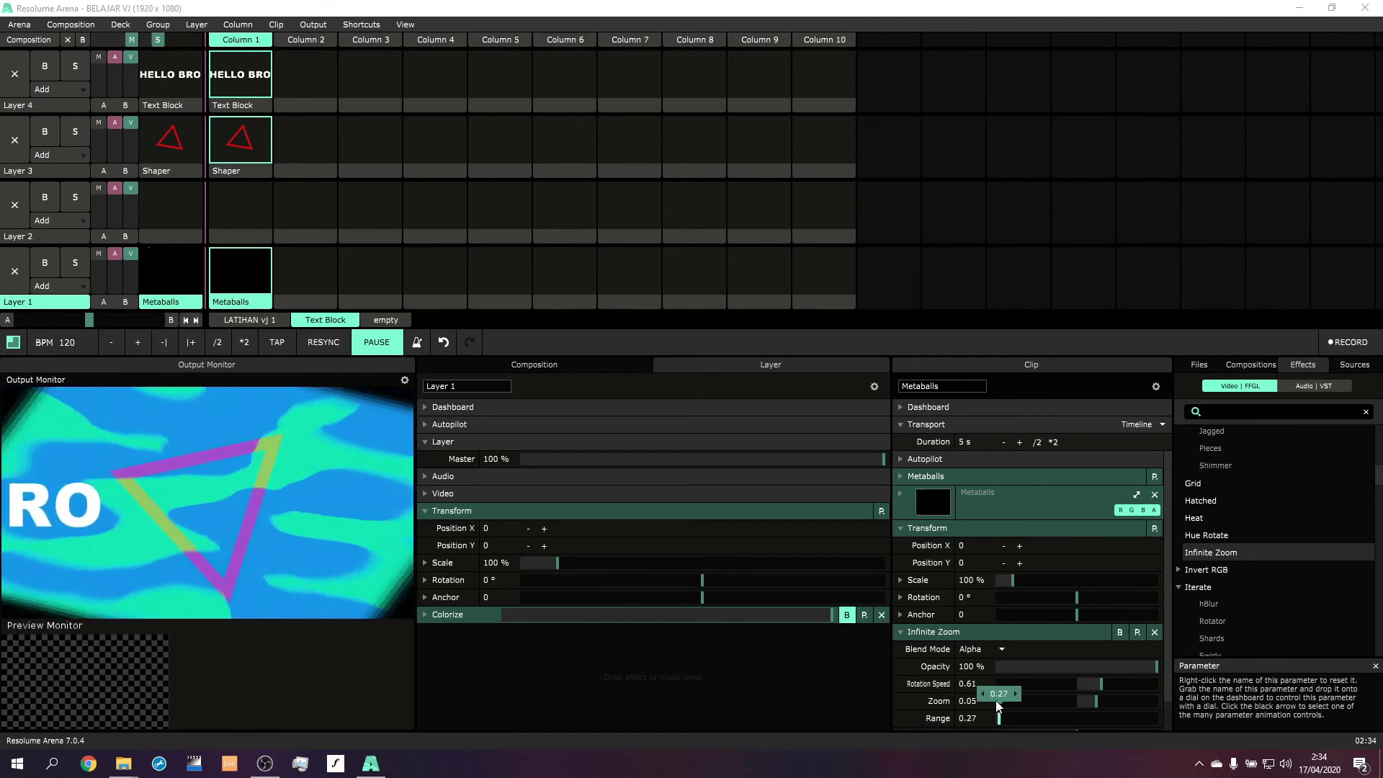
Step: Collapse the Infinite Zoom parameters of the Metaballs clip
left_click(974, 634)
Step: Try Infinite Zoom on the Text Block clip with Zoom 0.05, Range 11.79 and Num Slices 26.05, and remove the effect
left_click(248, 57)
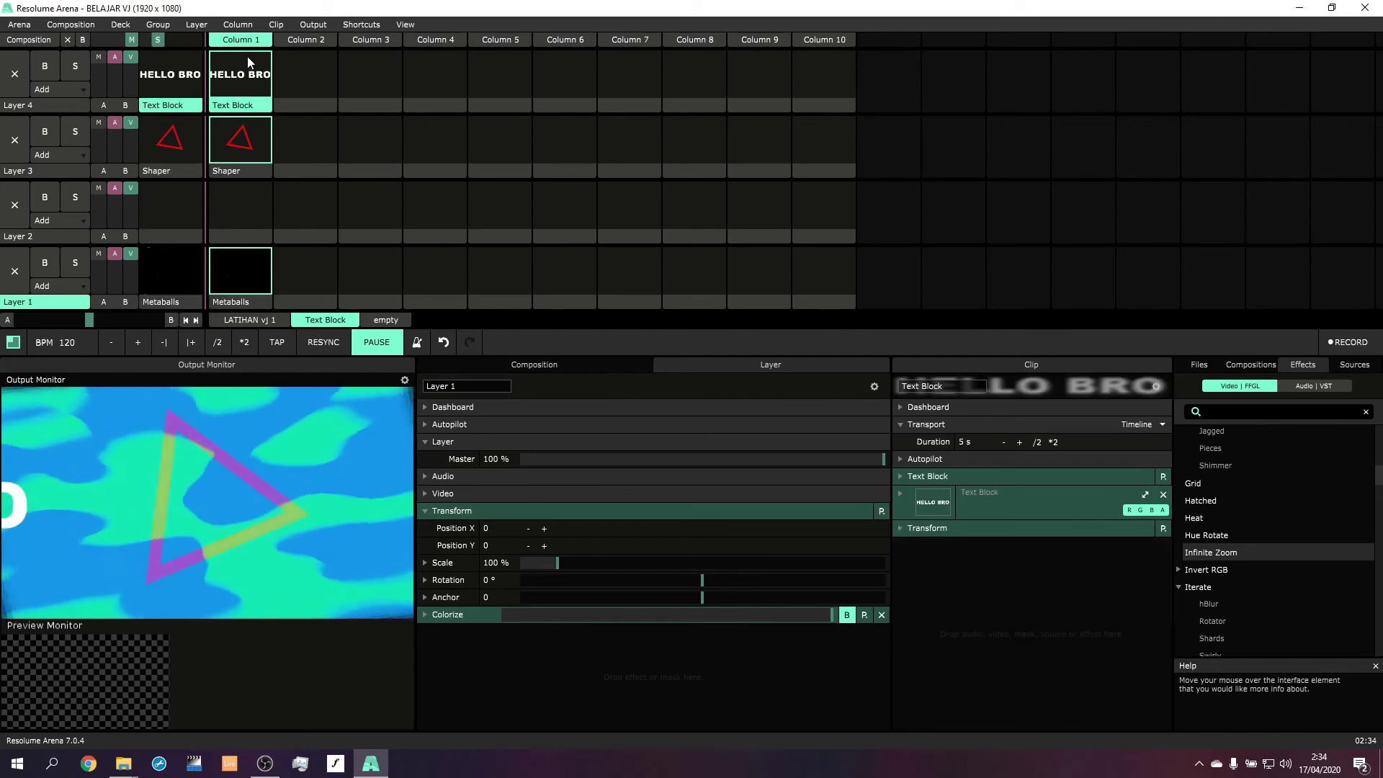
left_click_drag(1223, 556, 1106, 667)
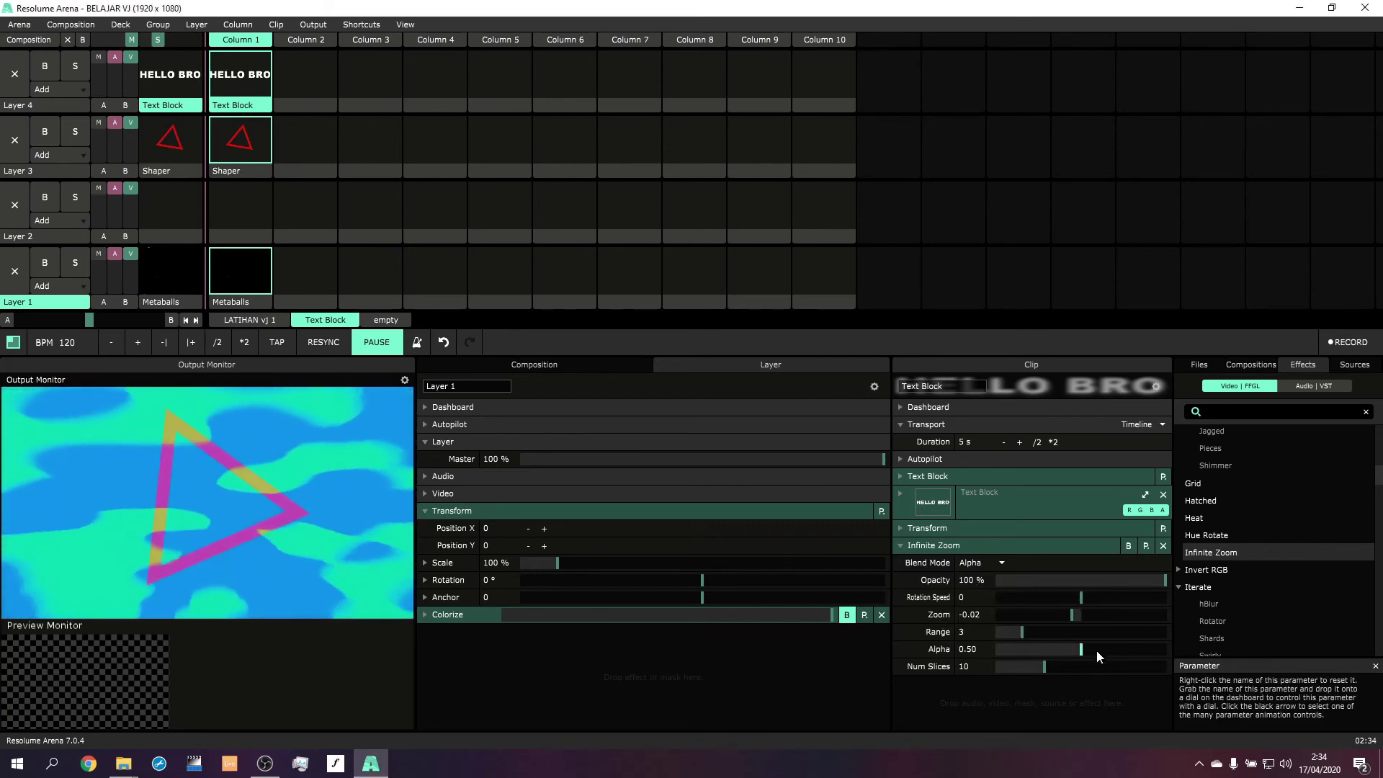
left_click_drag(1032, 636, 1213, 639)
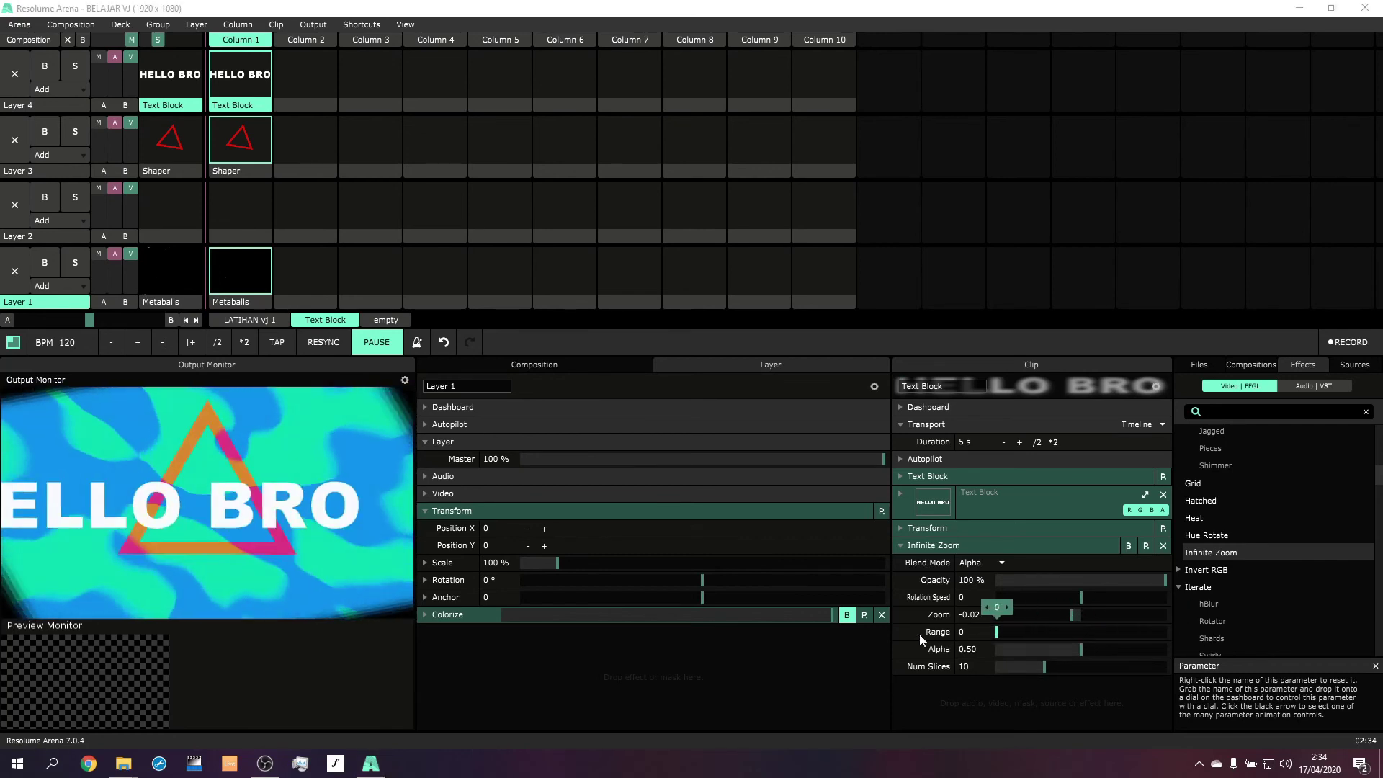
left_click_drag(997, 633, 1097, 637)
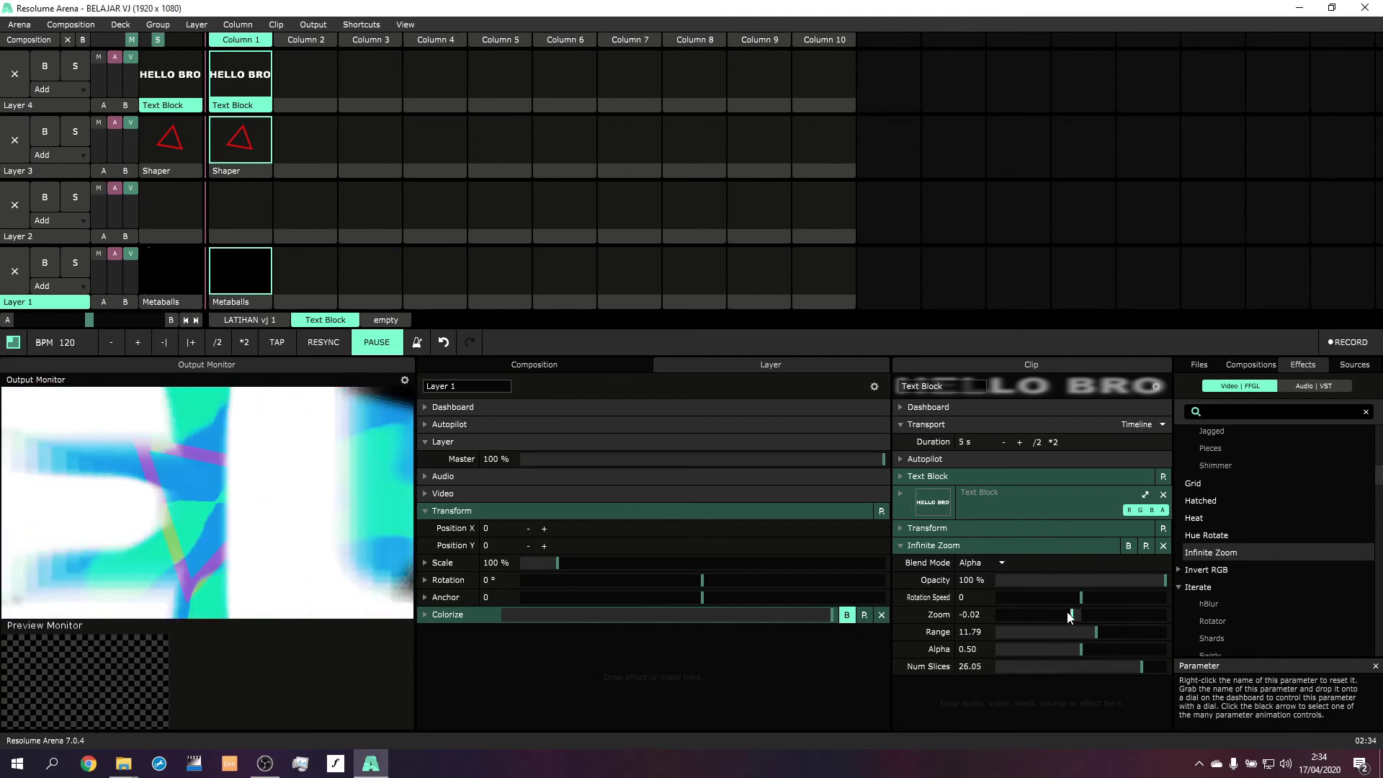
left_click_drag(1067, 612, 1101, 618)
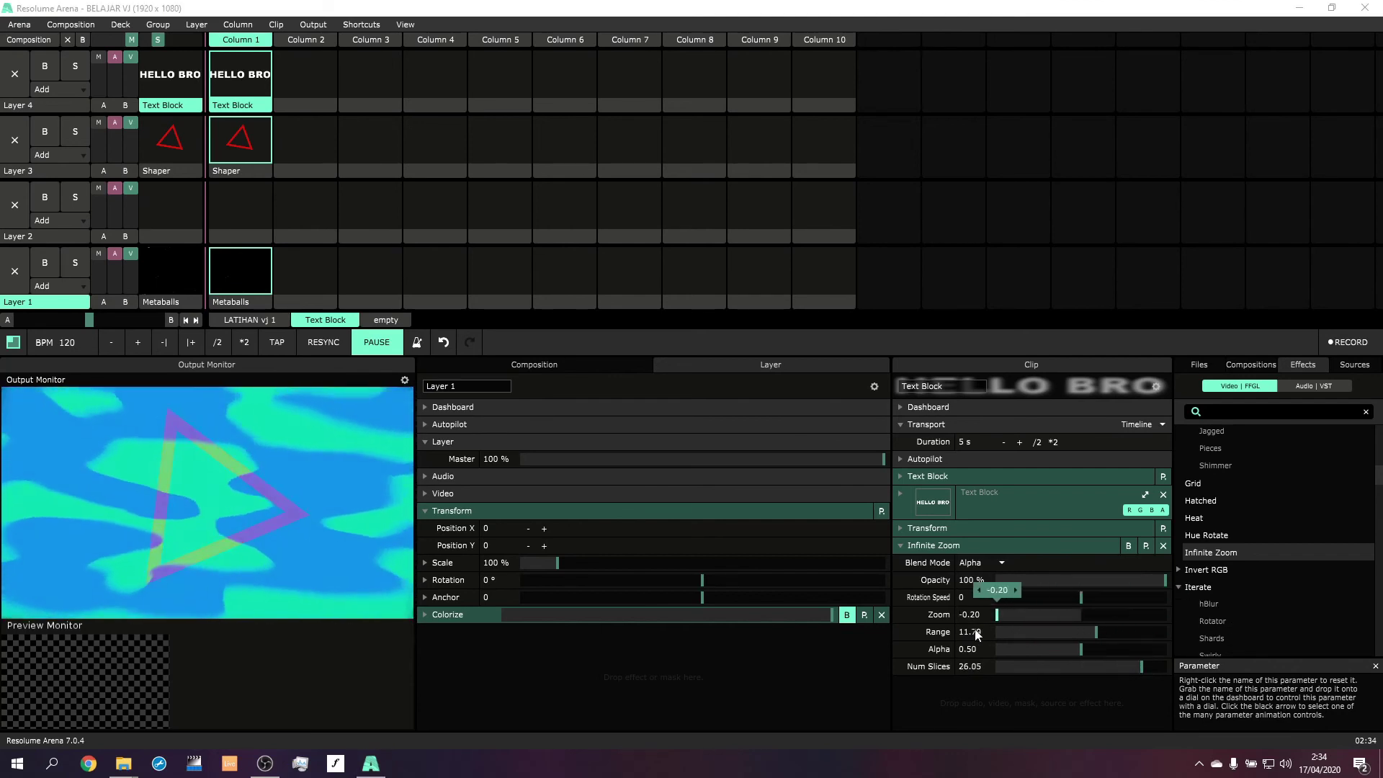
left_click_drag(978, 634, 1058, 631)
left_click_drag(1190, 625, 1113, 614)
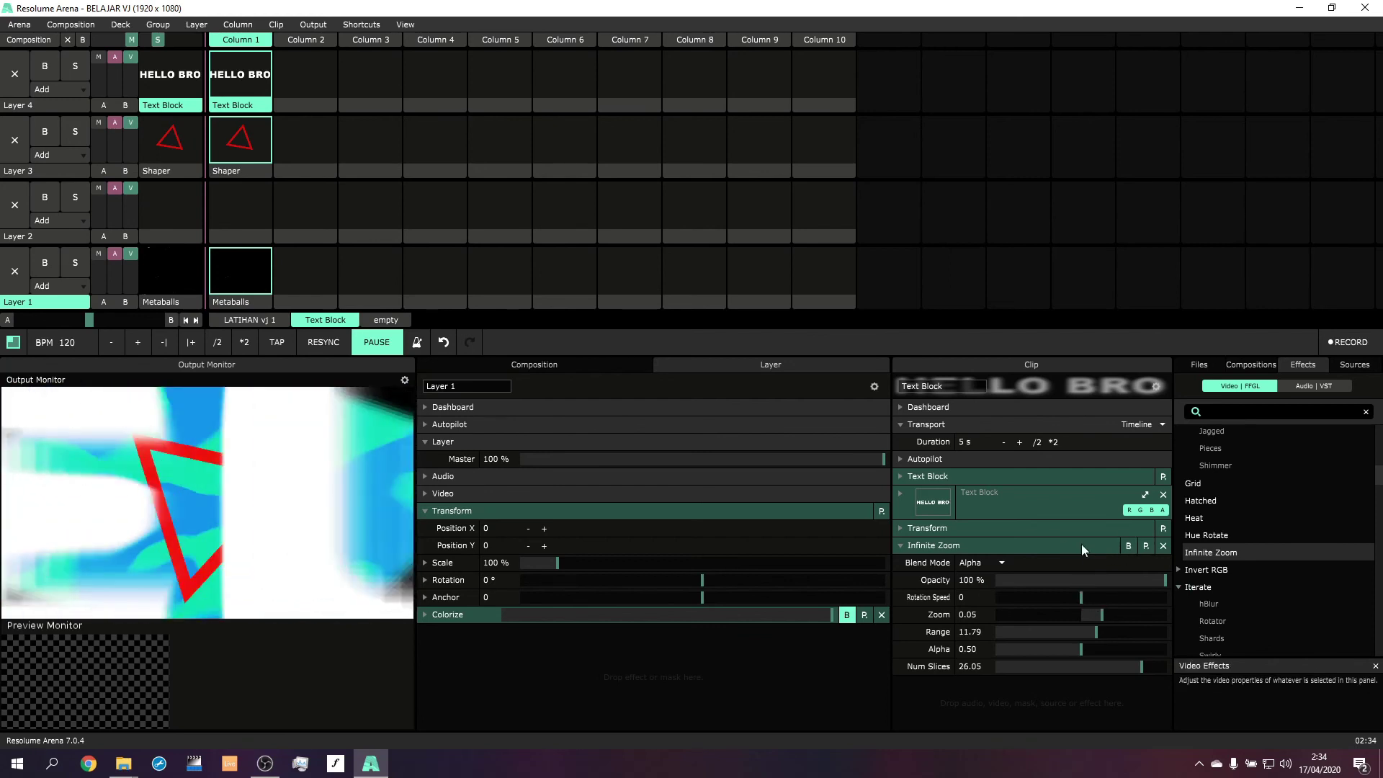
left_click(1166, 545)
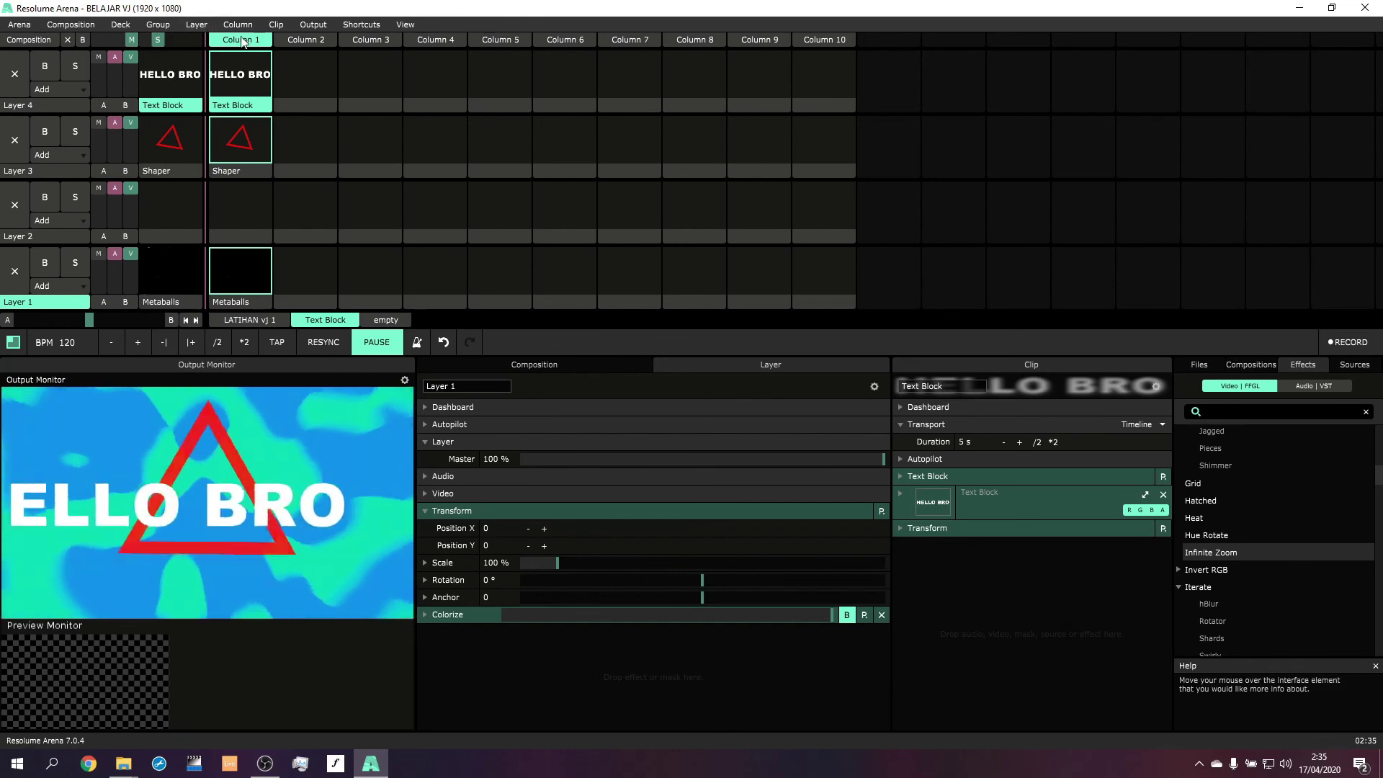
Step: Review the Metaballs, Shaper and Text Block clips one by one and launch all of Column 1 together
left_click(240, 277)
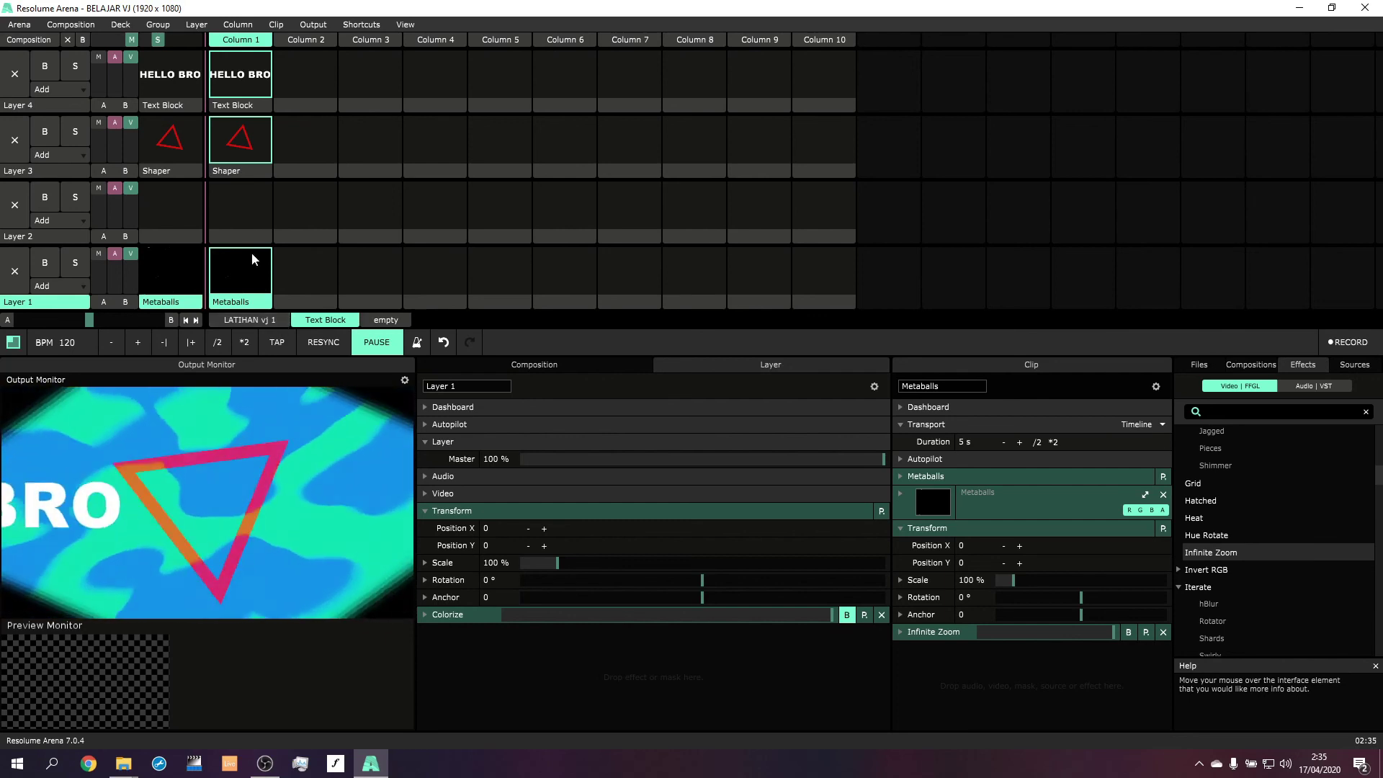
left_click(234, 87)
left_click(230, 271)
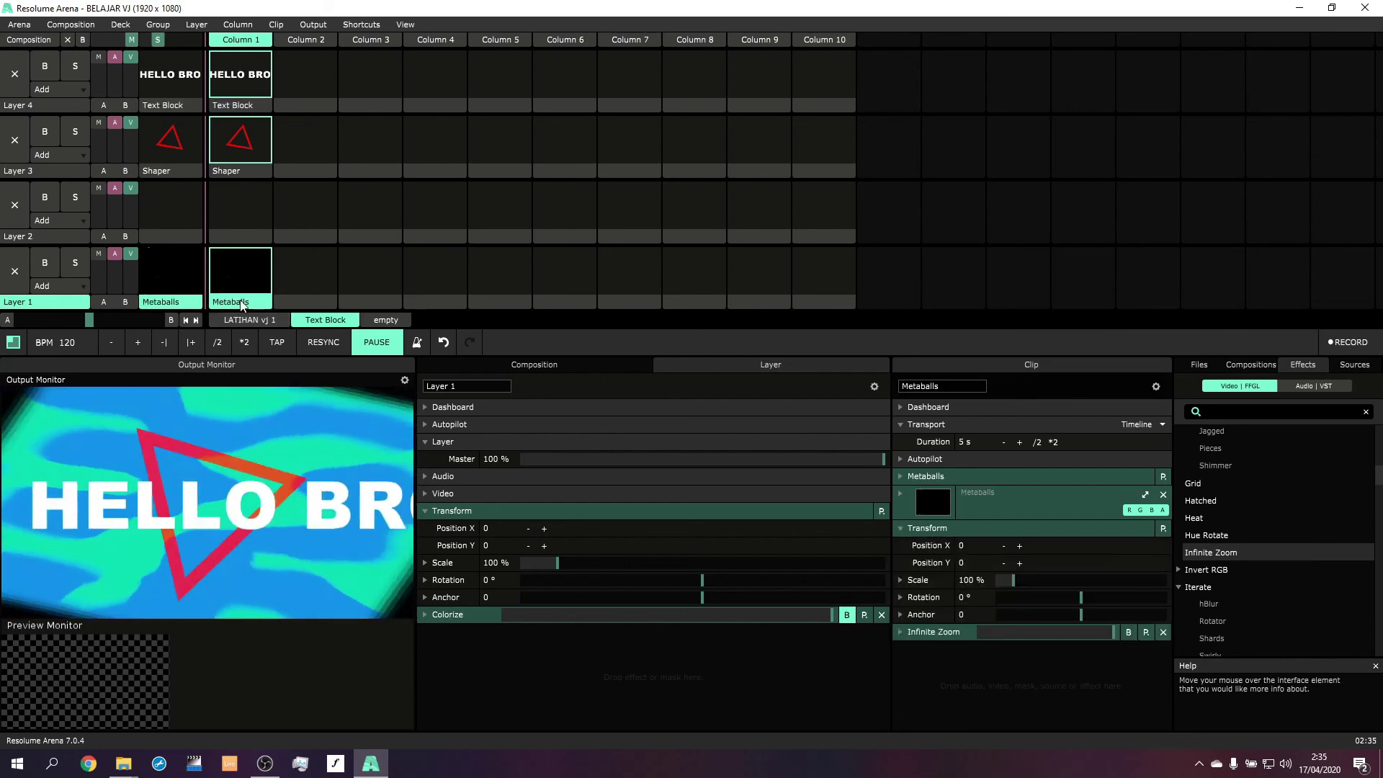
left_click(240, 145)
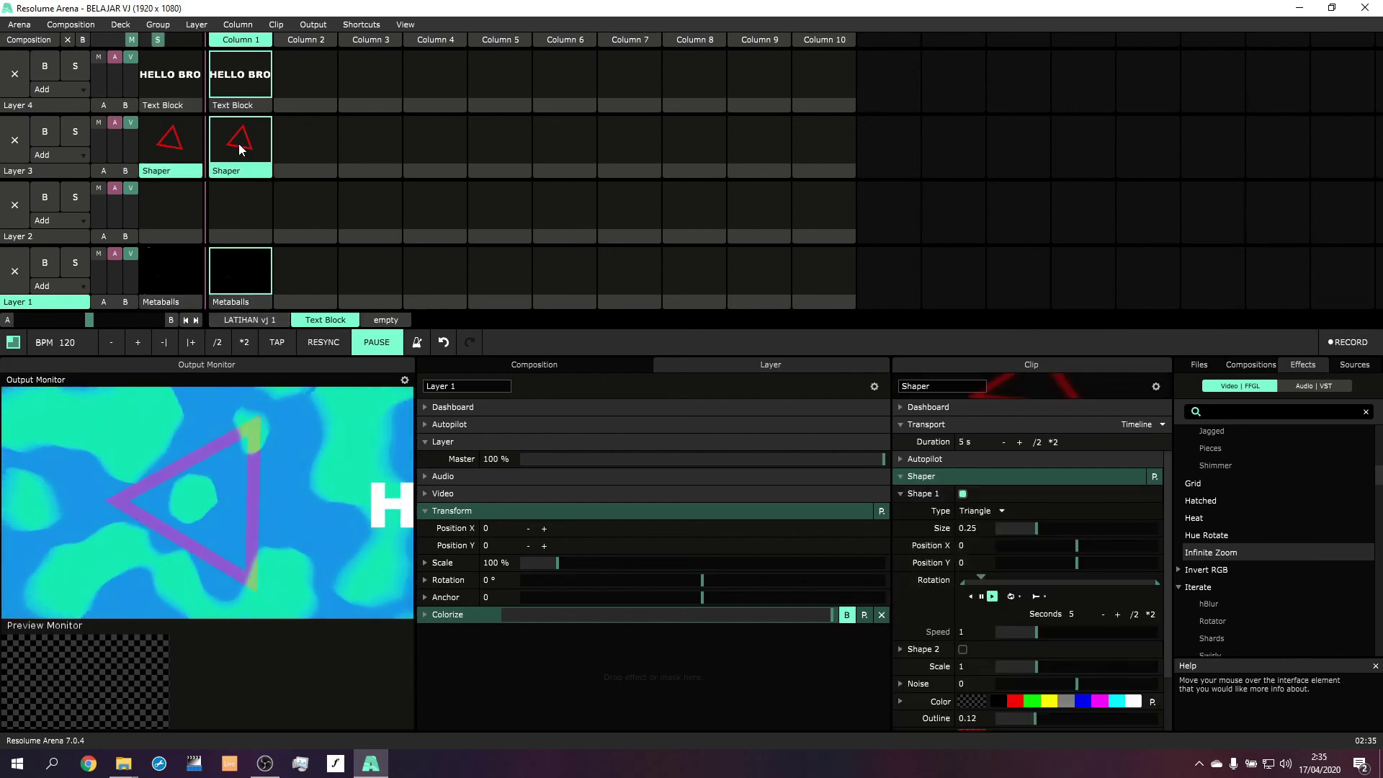
left_click(237, 73)
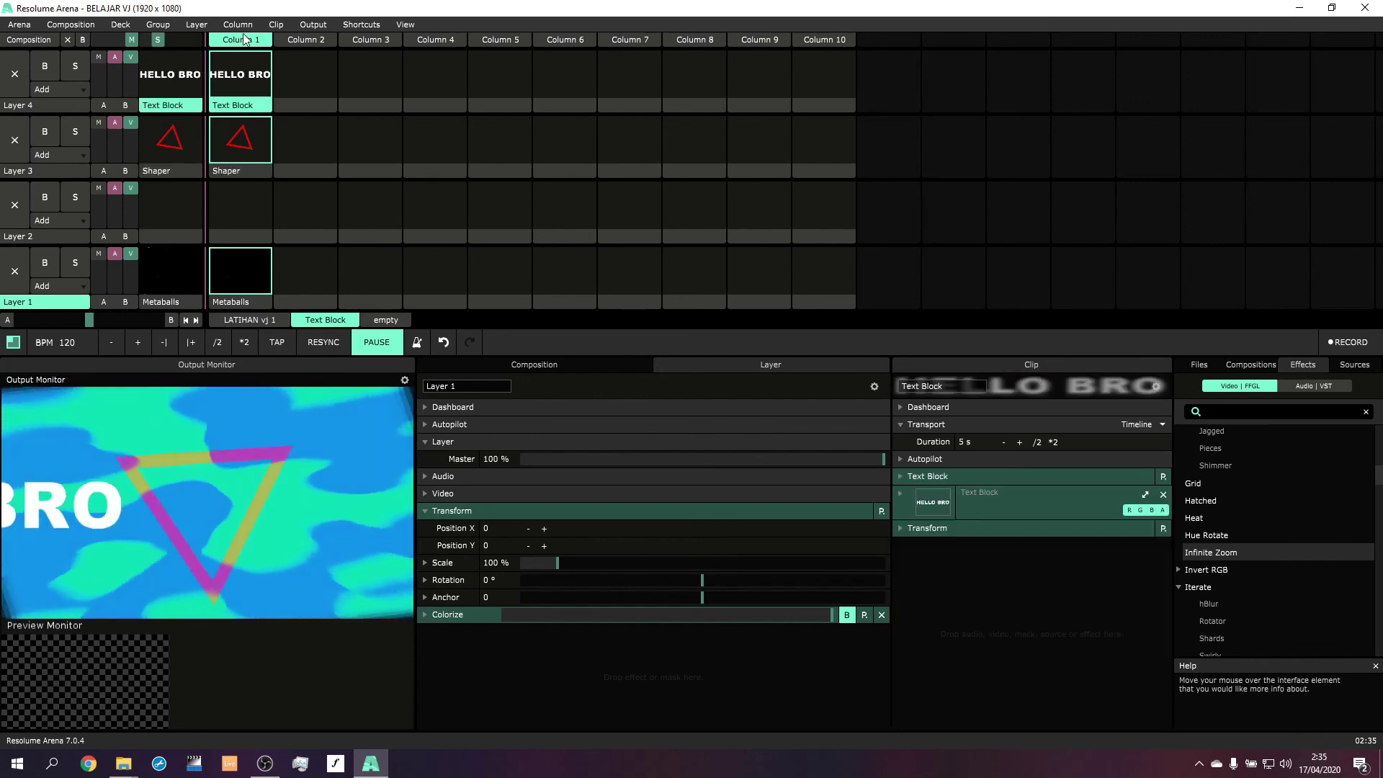
left_click(243, 39)
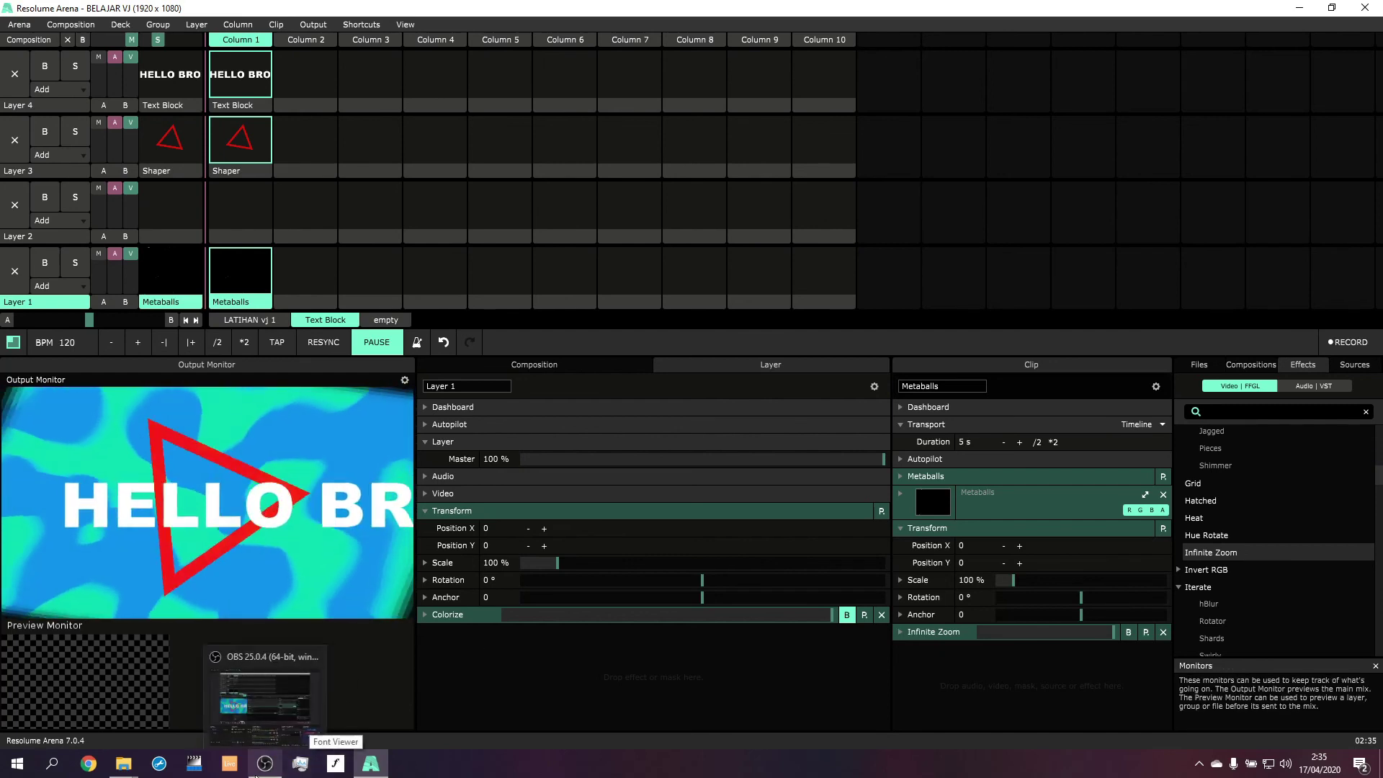
mouse_move(116, 771)
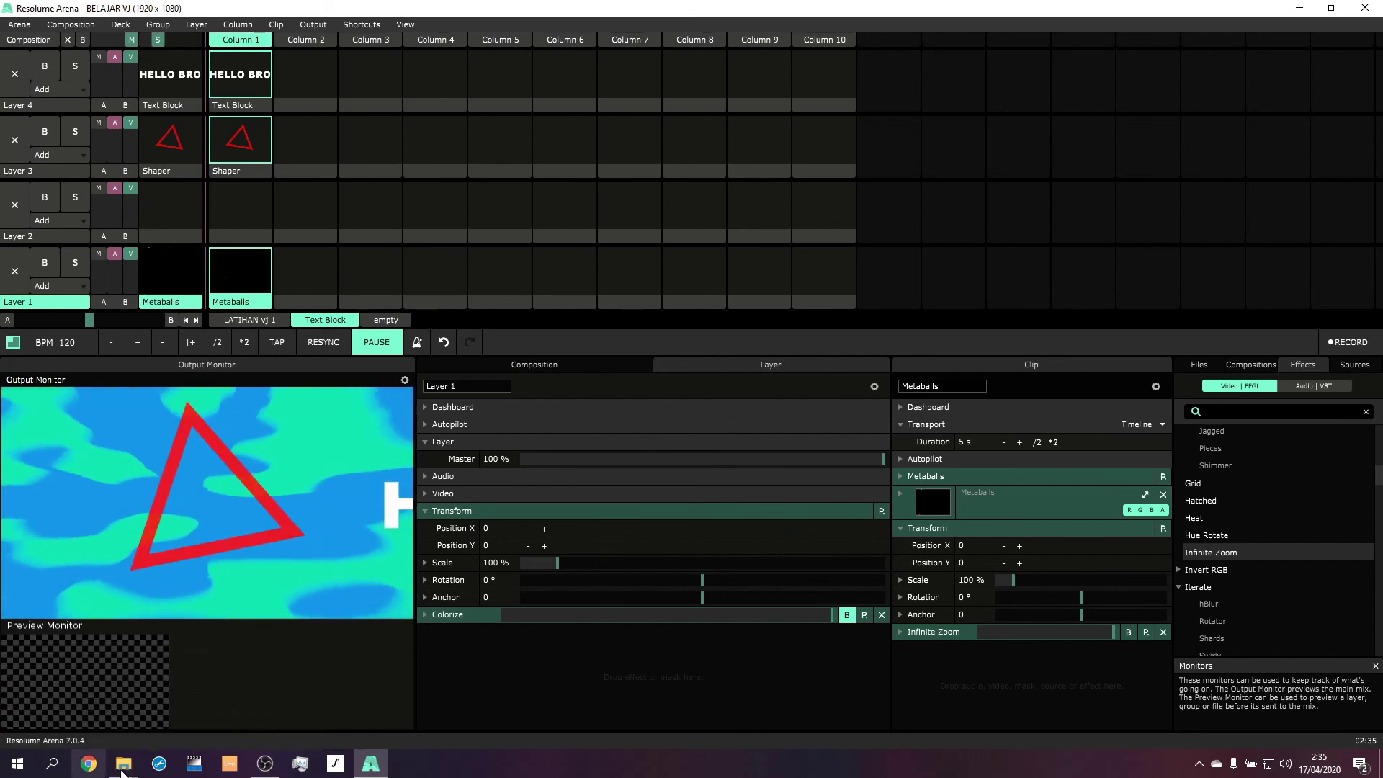
mouse_move(372, 771)
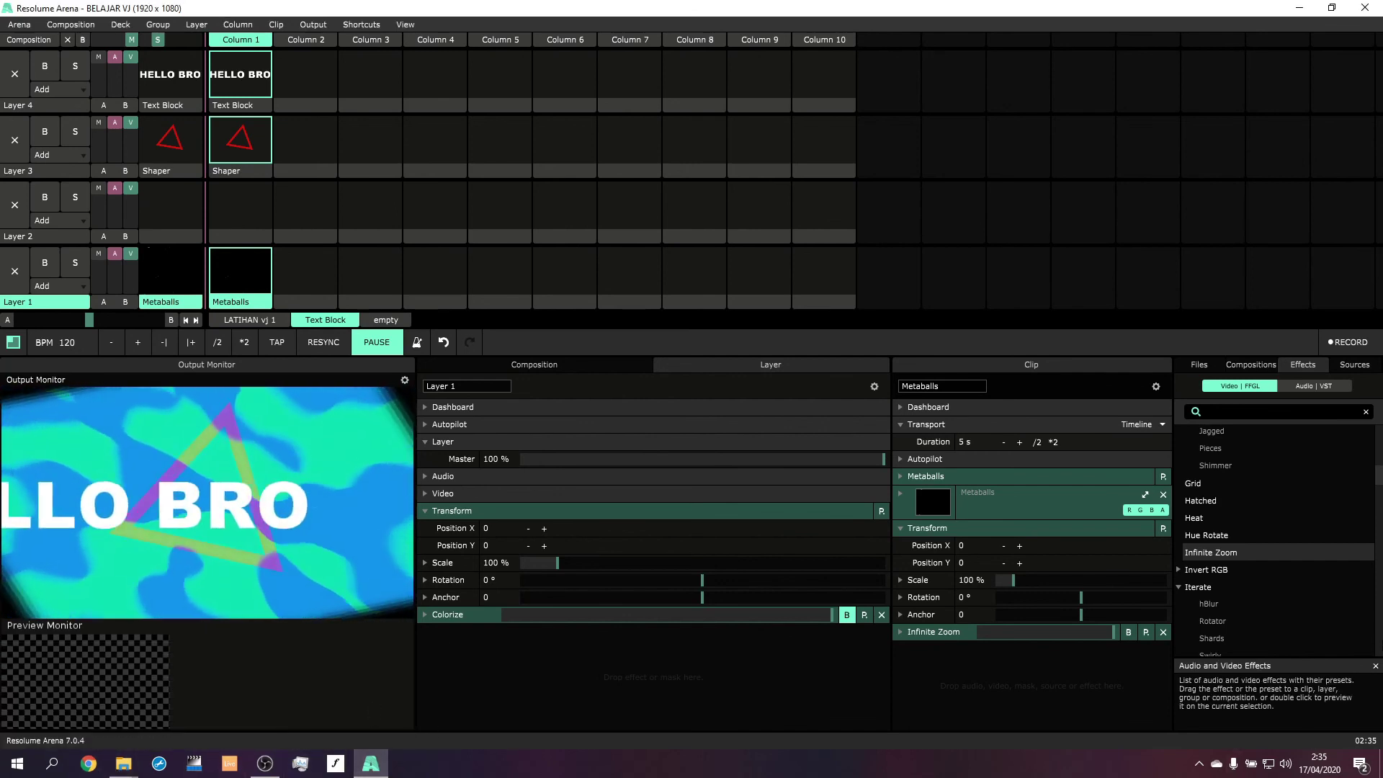
left_click(1201, 766)
right_click(1214, 705)
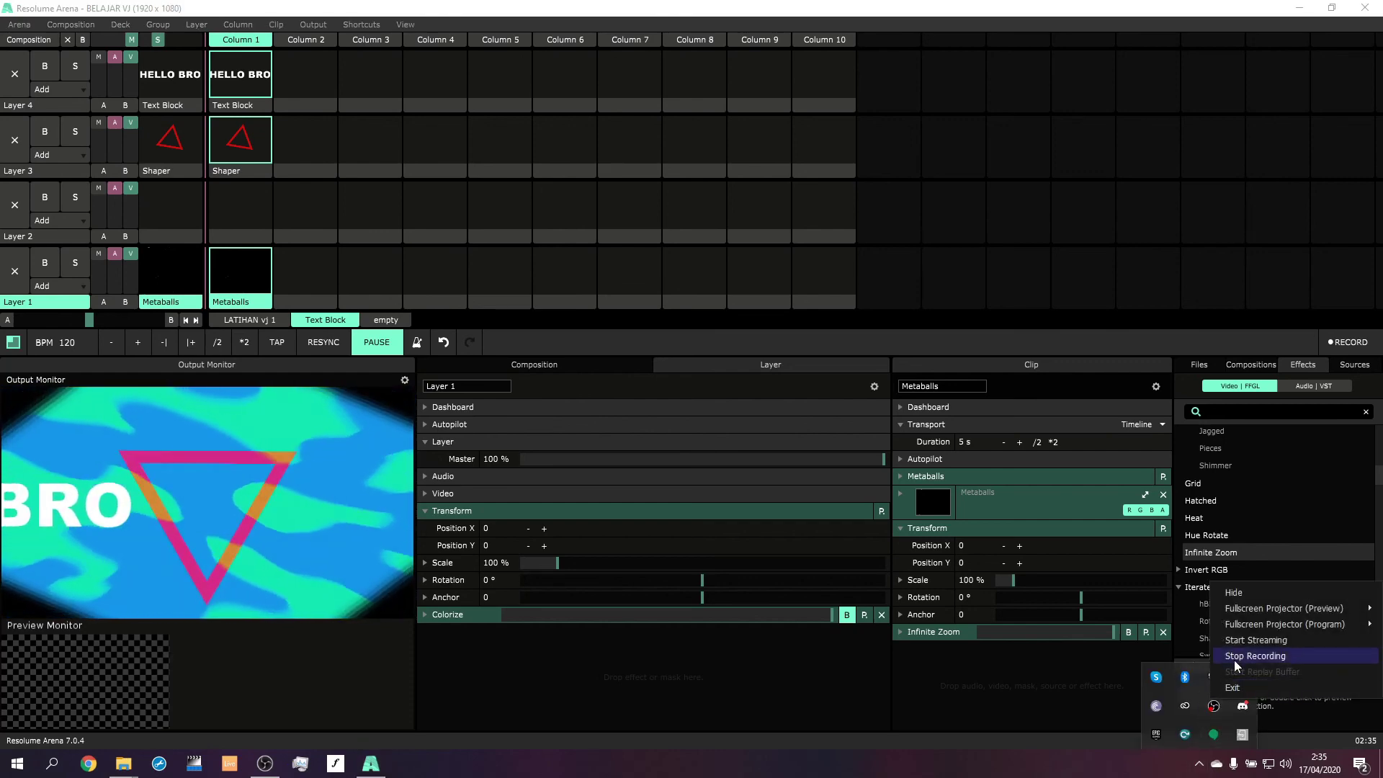